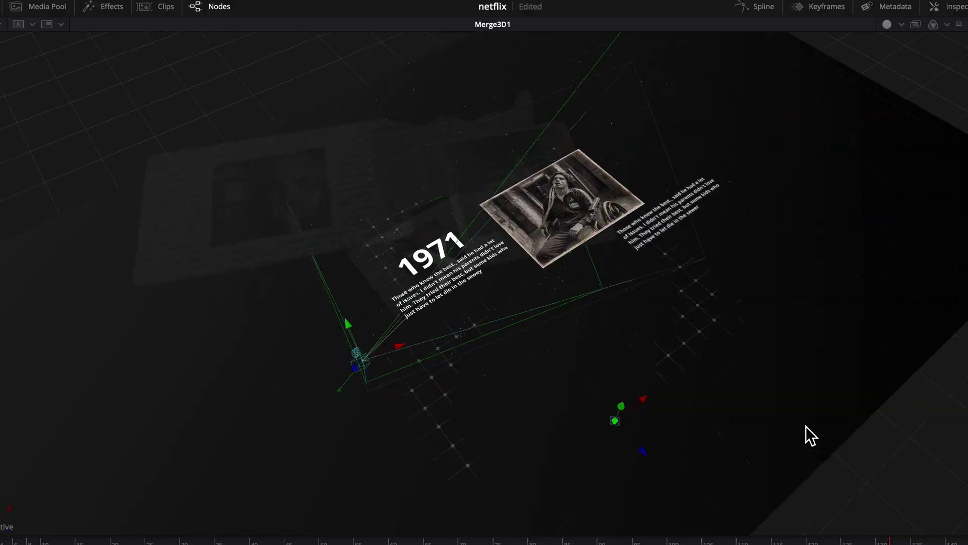
{"action": "left_click_drag", "start_coordinate": [806, 426], "coordinate": [623, 400]}
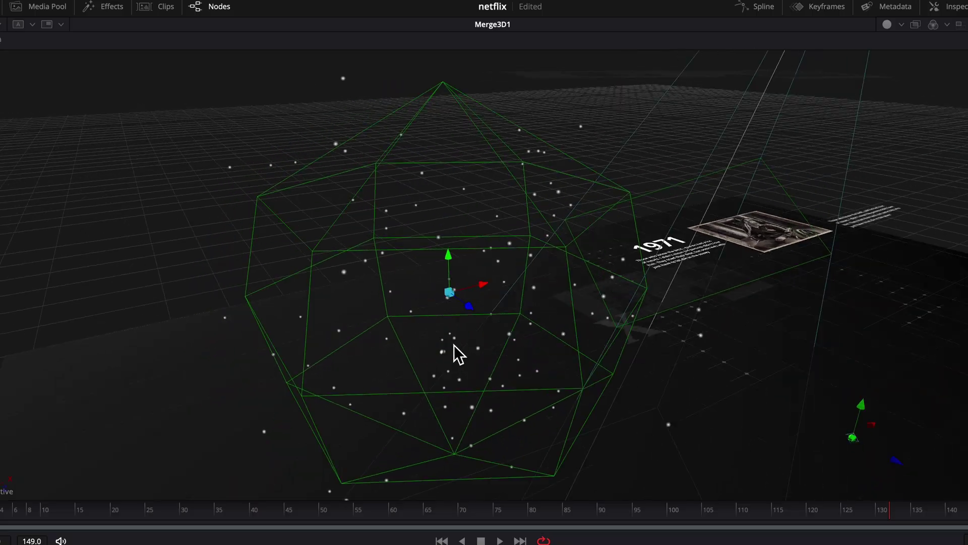
{"action": "mouse_move", "coordinate": [453, 345]}
{"action": "left_mouse_down"}
{"action": "mouse_move", "coordinate": [482, 338]}
{"action": "mouse_move", "coordinate": [441, 333]}
{"action": "mouse_move", "coordinate": [448, 340]}
{"action": "left_mouse_up"}
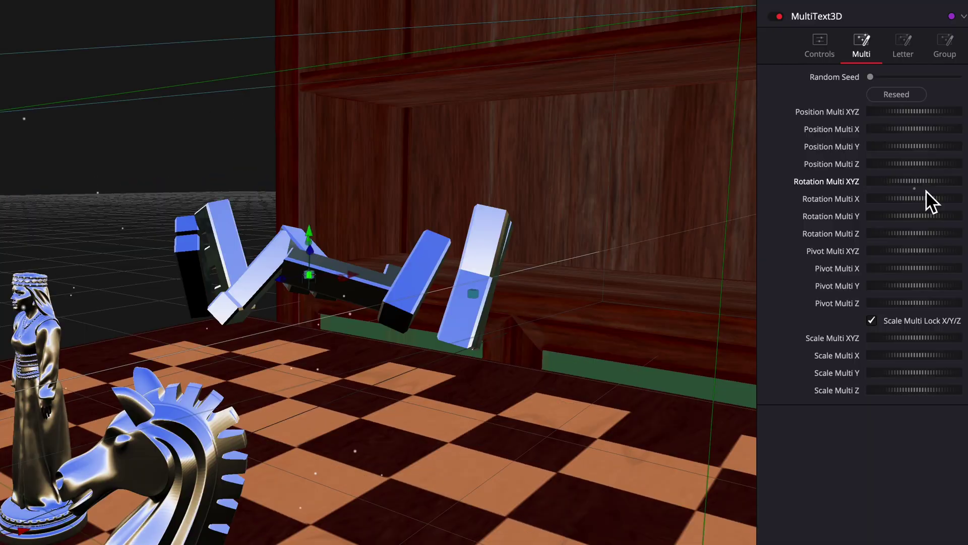
{"action": "left_click_drag", "start_coordinate": [926, 189], "coordinate": [885, 192]}
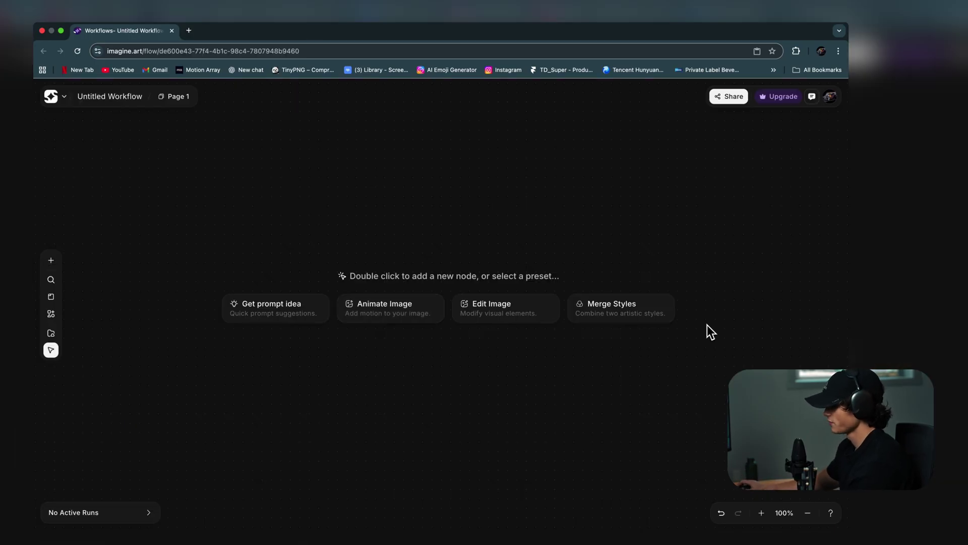
- Upload the 4.26.03 PM portrait screenshot from the thumb pics folder into the workflow
{"action": "left_click", "coordinate": [51, 260]}
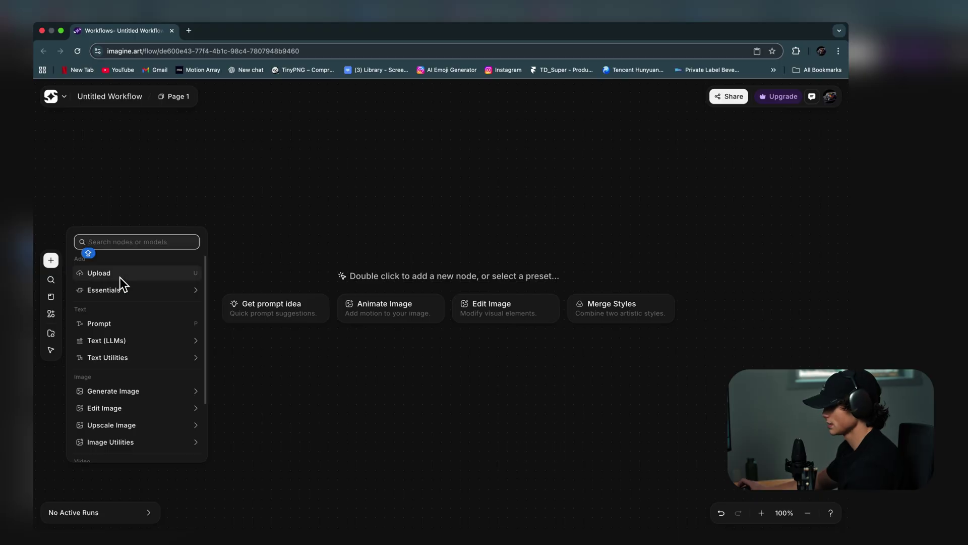
{"action": "left_click", "coordinate": [134, 276]}
{"action": "left_click", "coordinate": [604, 396]}
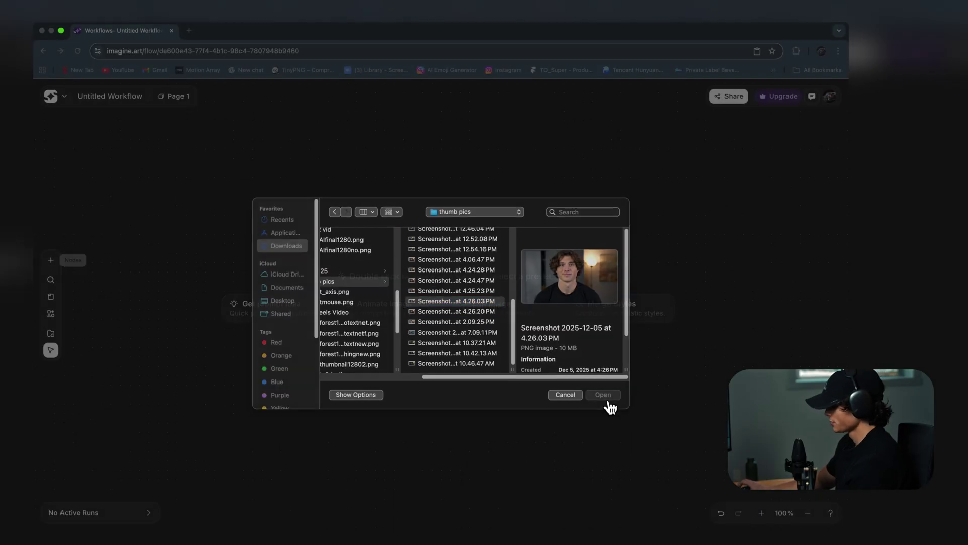
- Add an image generation node beside the imported portrait and connect the portrait to its image input
{"action": "left_click", "coordinate": [53, 261]}
{"action": "mouse_move", "coordinate": [147, 392]}
{"action": "left_click", "coordinate": [267, 389]}
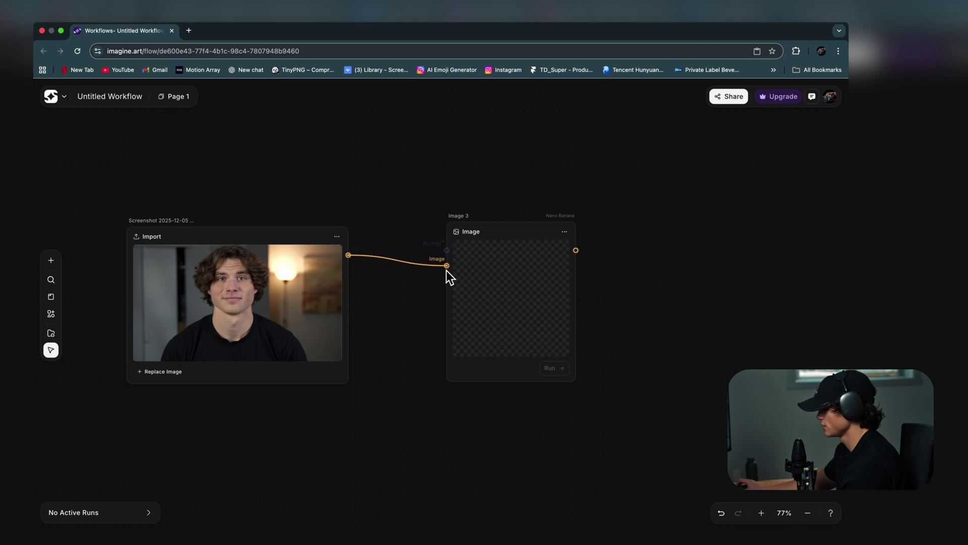
{"action": "left_click_drag", "start_coordinate": [446, 270], "coordinate": [448, 272]}
- Add a prompt node requesting the man in a wheelchair with mouth tubes, a DaVinci Resolve jumpsuit and name tag, feeding the image node
{"action": "scroll", "coordinate": [451, 278], "scroll_direction": "right", "scroll_amount": 3}
{"action": "left_click", "coordinate": [51, 260]}
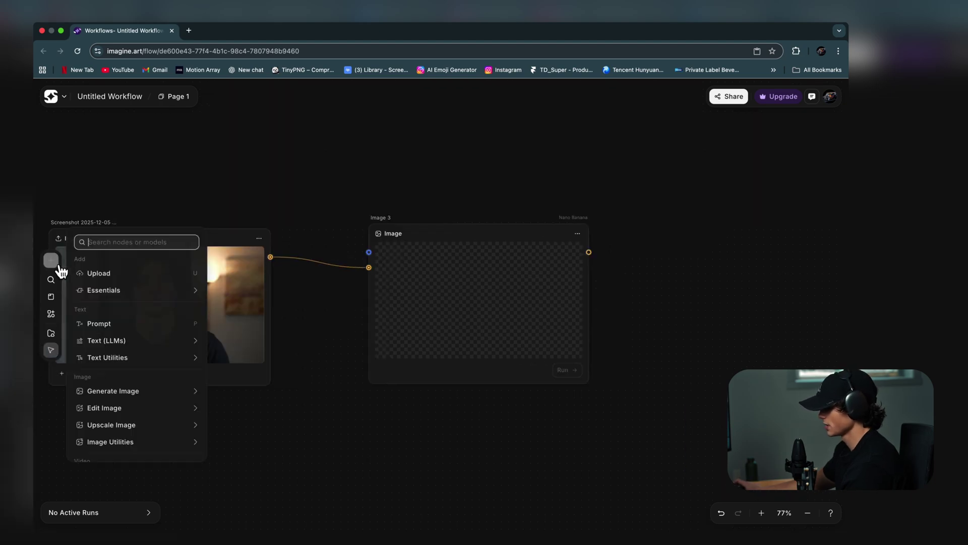
{"action": "left_click", "coordinate": [139, 325]}
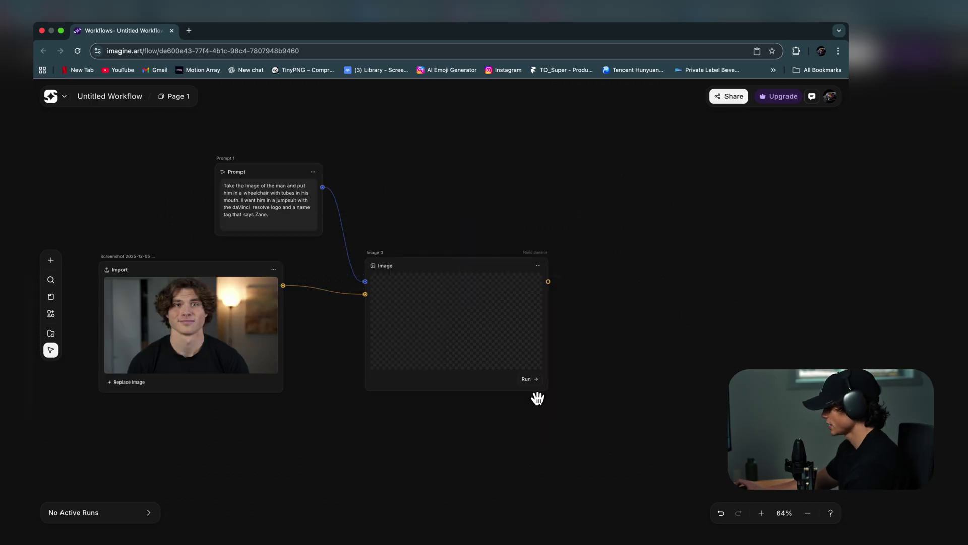
- Set the image node's model to Nano Banana Pro and run it
{"action": "left_click", "coordinate": [468, 280]}
{"action": "left_click", "coordinate": [761, 180]}
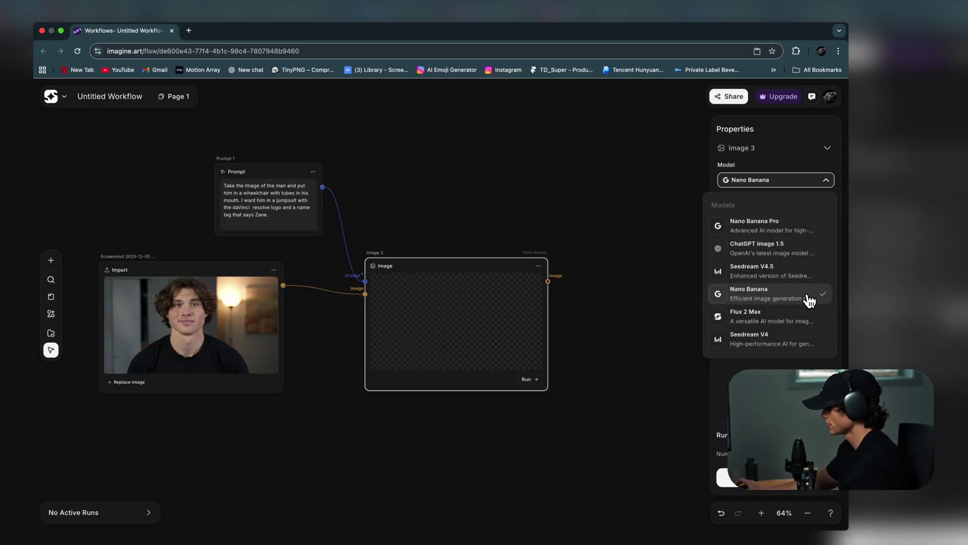
{"action": "scroll", "coordinate": [805, 285], "scroll_direction": "down", "scroll_amount": 5}
{"action": "scroll", "coordinate": [805, 284], "scroll_direction": "up", "scroll_amount": 5}
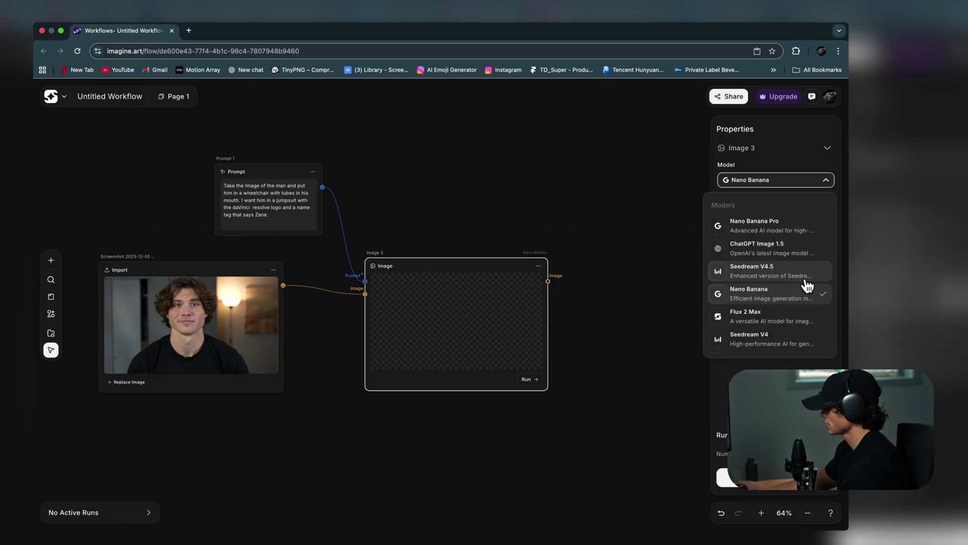
{"action": "left_click", "coordinate": [804, 230]}
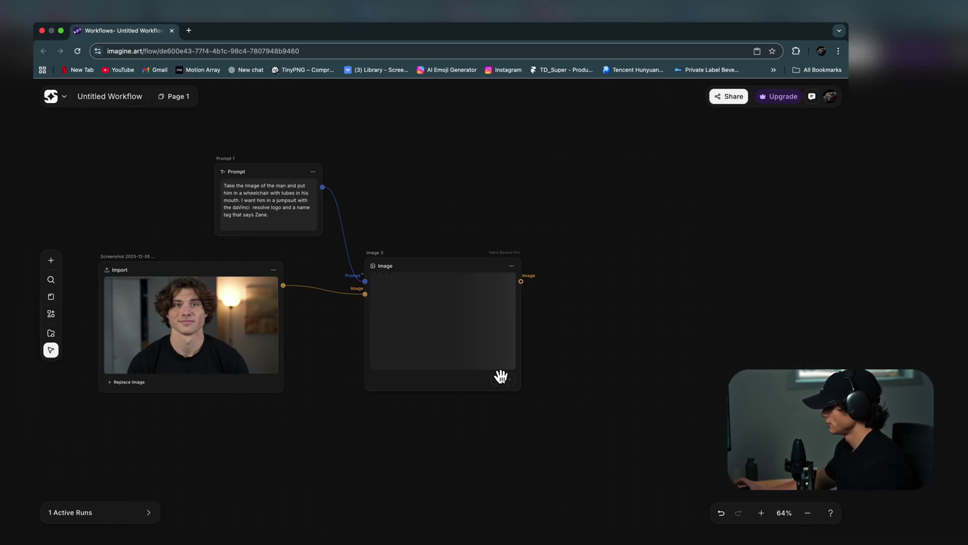
- Add a second image node fed by the wheelchair image and a prompt for a newspaper article about editing-induced dementia, using Nano Banana Pro
{"action": "scroll", "coordinate": [501, 373], "scroll_direction": "right", "scroll_amount": 5}
{"action": "left_click", "coordinate": [50, 260]}
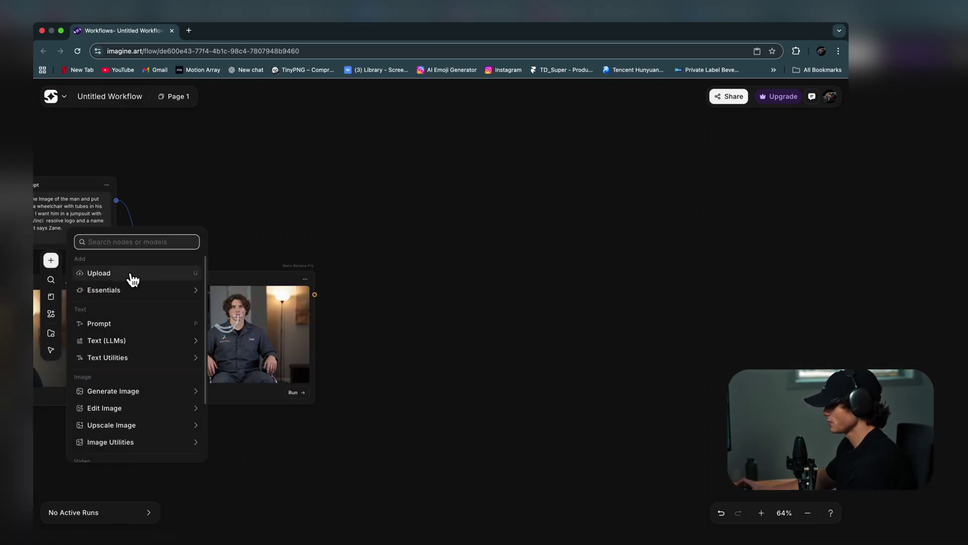
{"action": "left_click", "coordinate": [156, 393]}
{"action": "scroll", "coordinate": [389, 288], "scroll_direction": "up", "scroll_amount": 3}
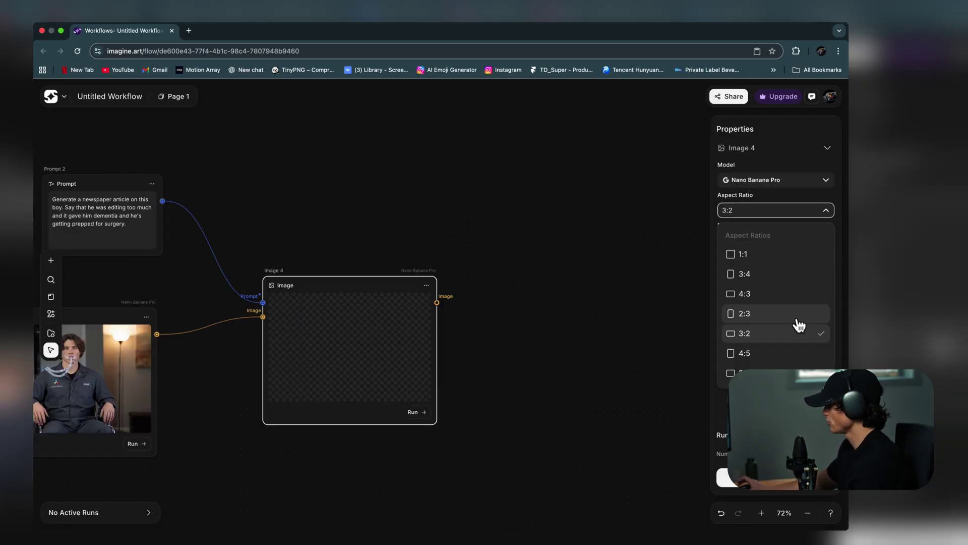
- Give the newspaper image node a tall portrait aspect ratio and run it
{"action": "scroll", "coordinate": [798, 323], "scroll_direction": "down", "scroll_amount": 2}
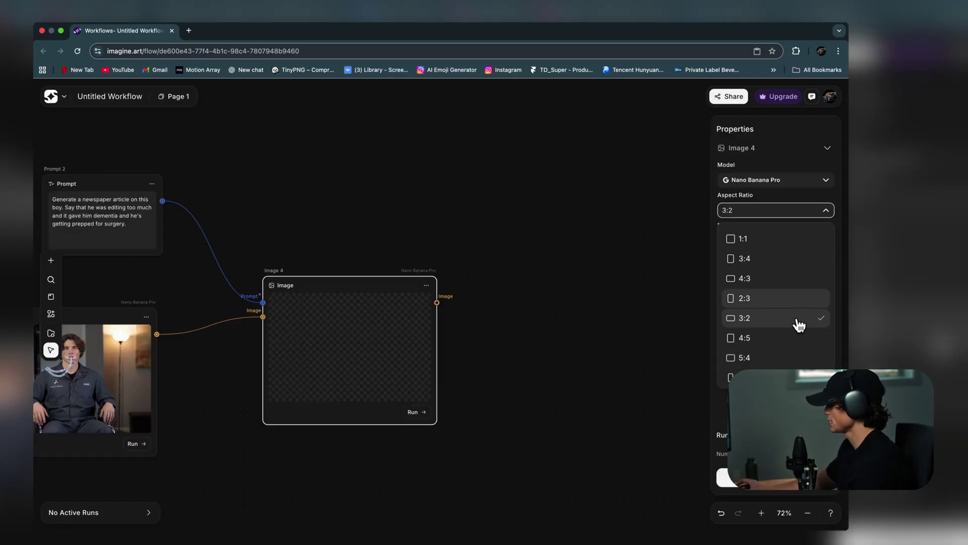
{"action": "scroll", "coordinate": [799, 325], "scroll_direction": "down", "scroll_amount": 1}
{"action": "left_click", "coordinate": [785, 333]}
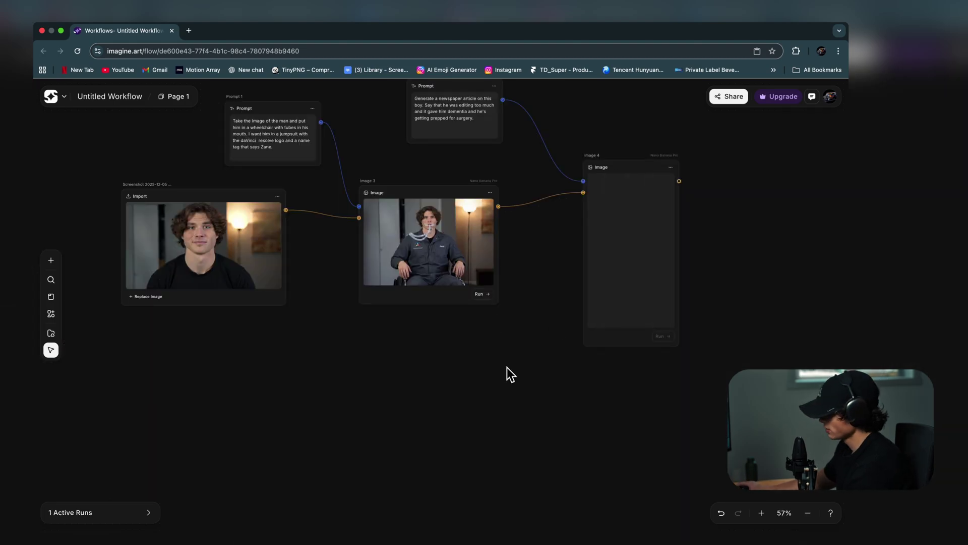
- Add another image generation node and place it below the wheelchair image node
{"action": "scroll", "coordinate": [242, 373], "scroll_direction": "left", "scroll_amount": 1}
{"action": "left_click", "coordinate": [55, 264]}
{"action": "mouse_move", "coordinate": [162, 397]}
{"action": "left_click", "coordinate": [255, 382]}
{"action": "scroll", "coordinate": [429, 331], "scroll_direction": "up", "scroll_amount": 3}
{"action": "left_click_drag", "start_coordinate": [430, 330], "coordinate": [426, 423]}
{"action": "scroll", "coordinate": [425, 424], "scroll_direction": "down", "scroll_amount": 3}
{"action": "scroll", "coordinate": [493, 407], "scroll_direction": "down", "scroll_amount": 2}
{"action": "left_click_drag", "start_coordinate": [387, 372], "coordinate": [437, 412]}
{"action": "scroll", "coordinate": [436, 411], "scroll_direction": "up", "scroll_amount": 1}
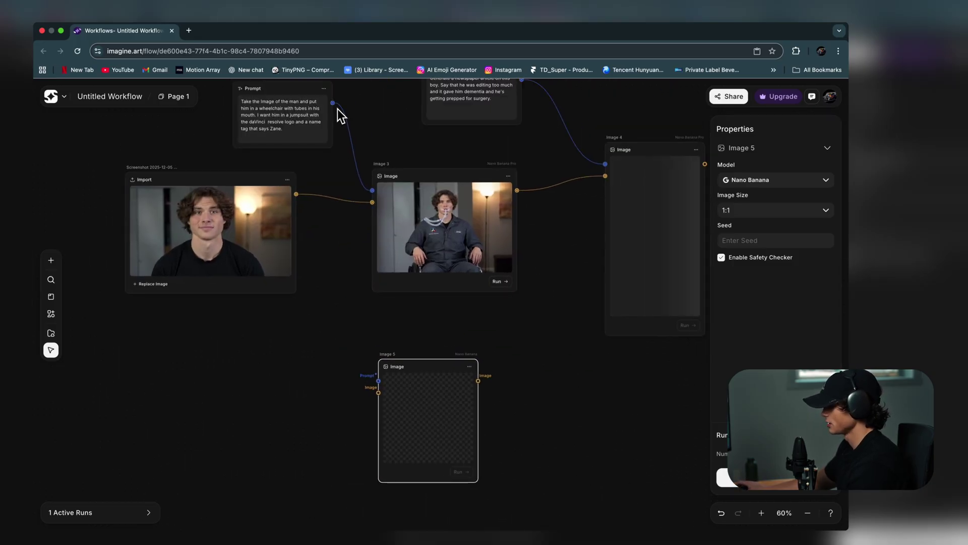
- Connect the wheelchair prompt and imported portrait to the new image node and set its model to Flux 2
{"action": "left_click_drag", "start_coordinate": [332, 103], "coordinate": [392, 389]}
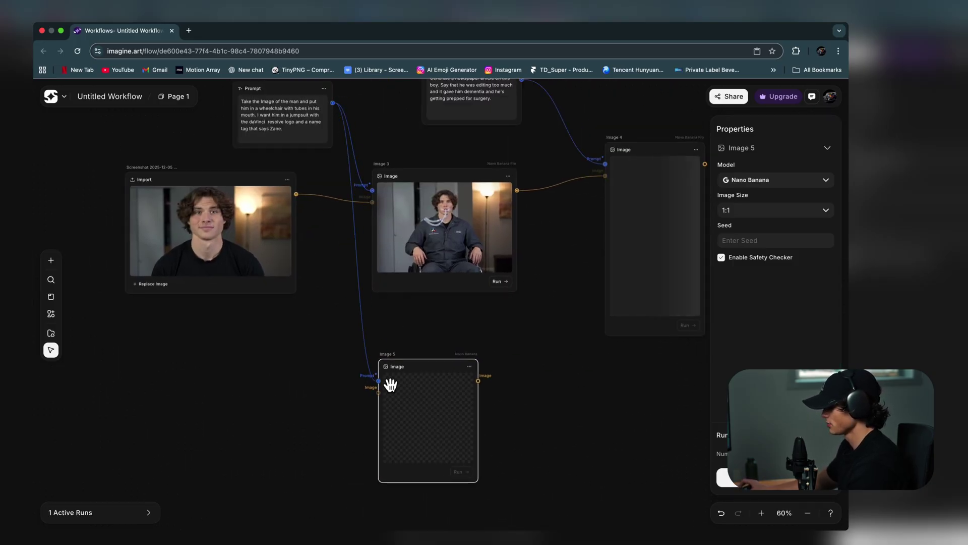
{"action": "left_click_drag", "start_coordinate": [296, 194], "coordinate": [399, 411]}
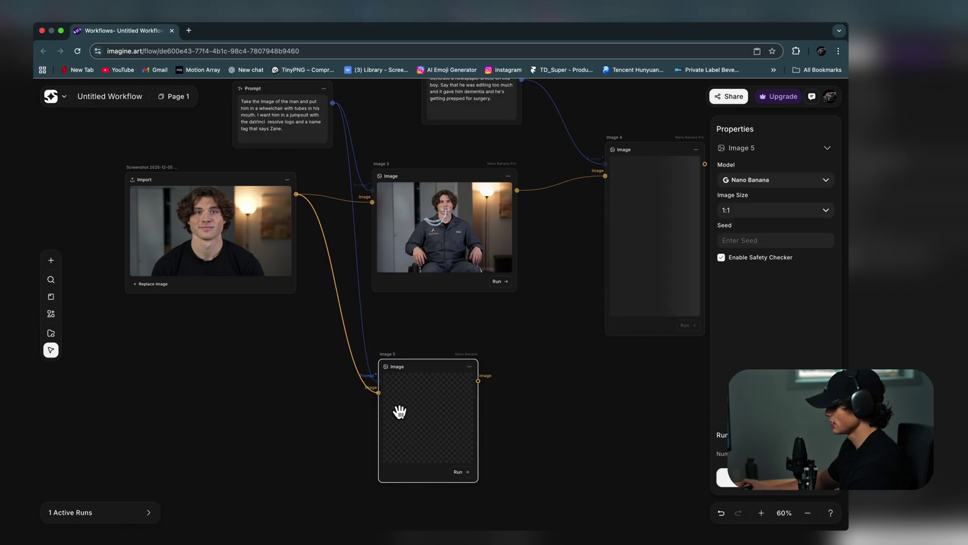
{"action": "left_click", "coordinate": [777, 180]}
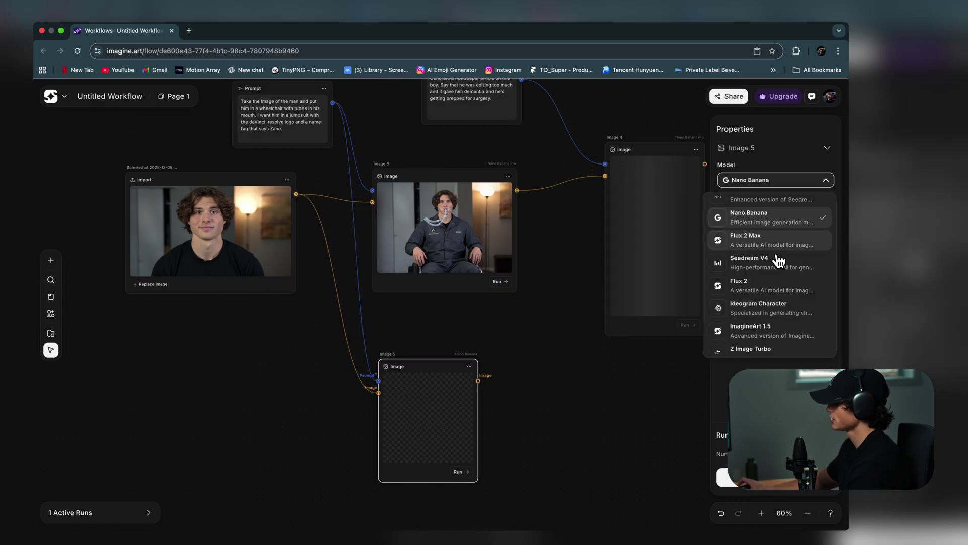
{"action": "left_click", "coordinate": [794, 285]}
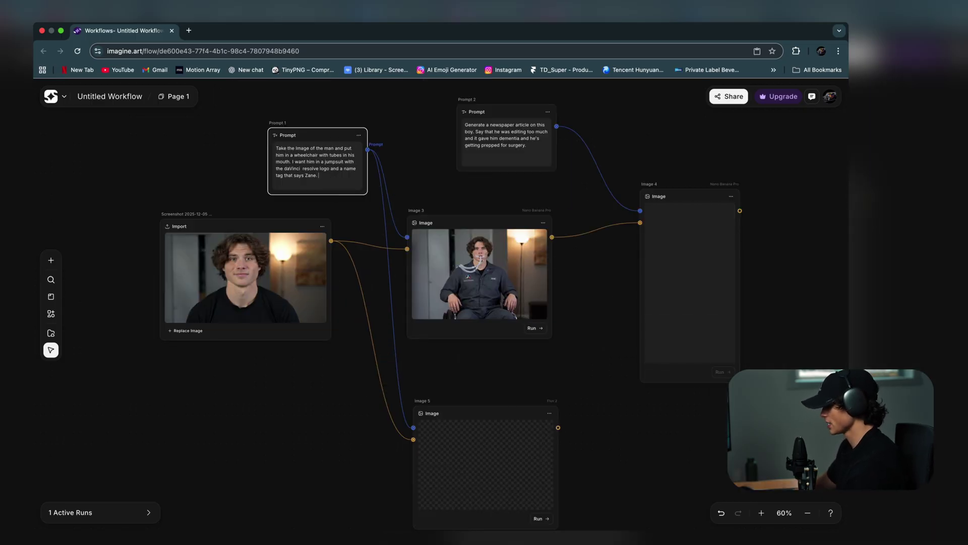
- Append a request for a black and white theme to the wheelchair prompt and run the Flux 2 image node
{"action": "type", "text": "Make it real"}
{"action": "scroll", "coordinate": [544, 373], "scroll_direction": "down", "scroll_amount": 3}
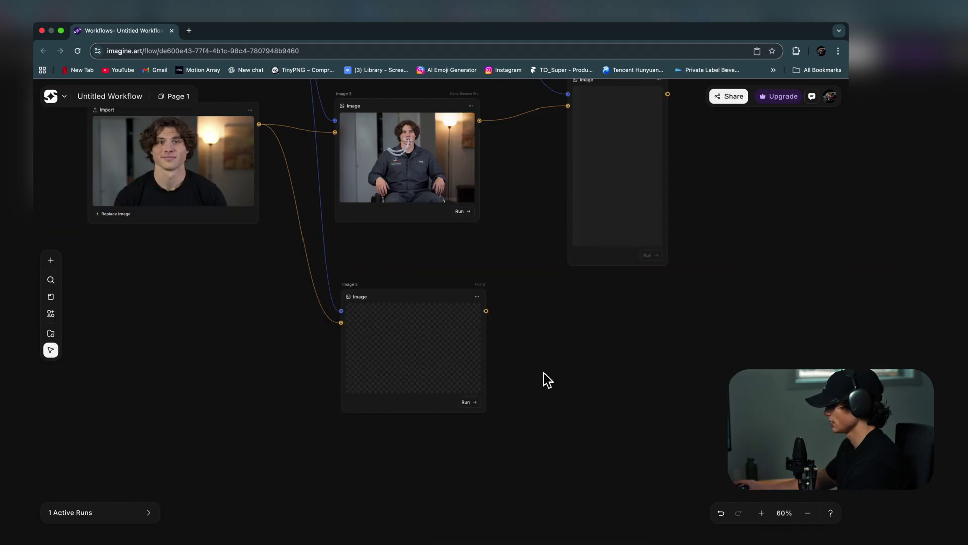
{"action": "left_click", "coordinate": [471, 402]}
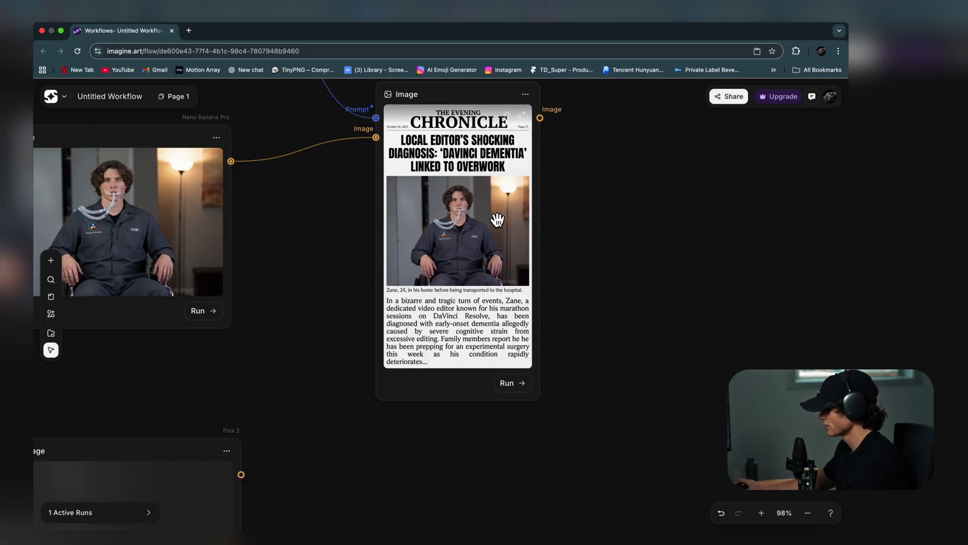
{"action": "scroll", "coordinate": [445, 272], "scroll_direction": "down", "scroll_amount": 3}
{"action": "scroll", "coordinate": [356, 290], "scroll_direction": "left", "scroll_amount": 3}
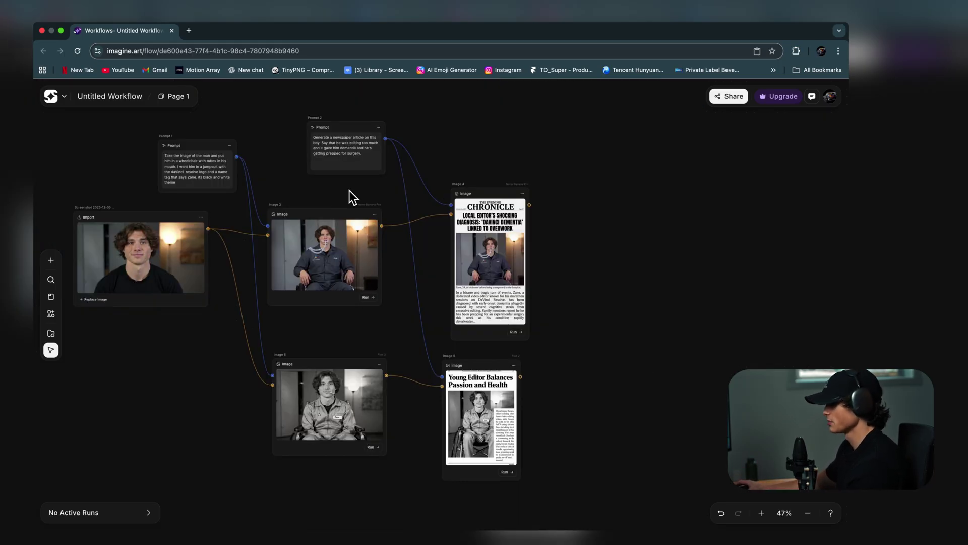
- Switch to DaVinci Resolve, place a Fusion Composition on track V1 of the timeline and open it in Fusion
{"action": "scroll", "coordinate": [595, 395], "scroll_direction": "left", "scroll_amount": 5}
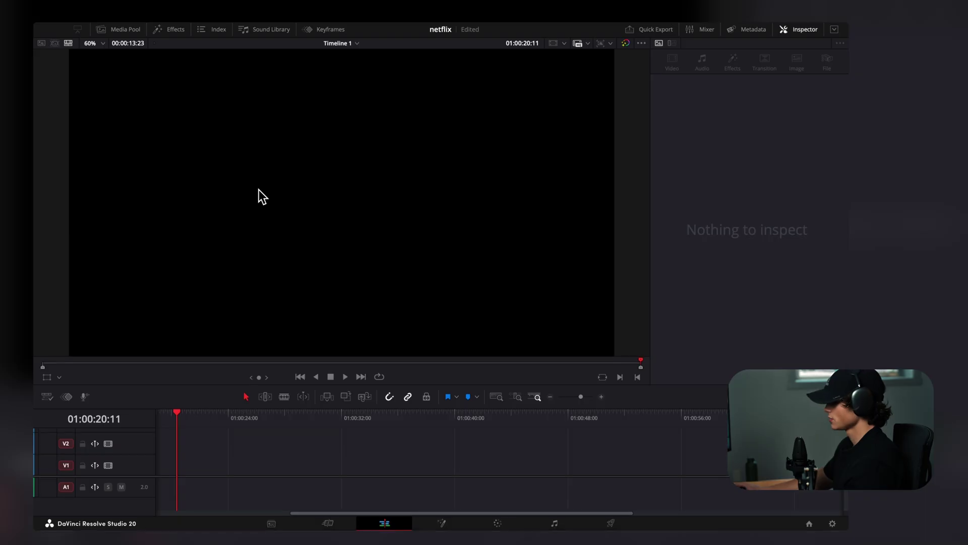
{"action": "left_click", "coordinate": [143, 29]}
{"action": "left_click_drag", "start_coordinate": [162, 99], "coordinate": [457, 466]}
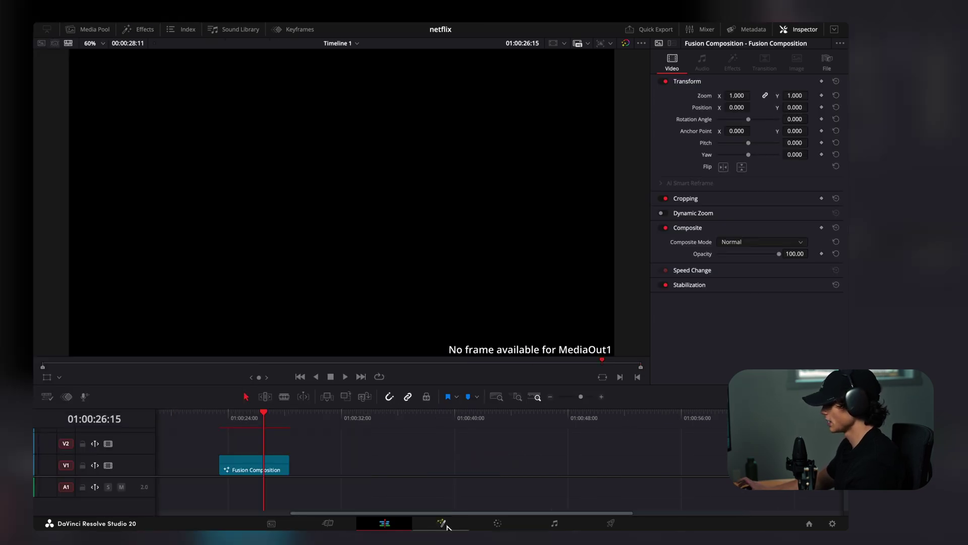
{"action": "left_click", "coordinate": [443, 524]}
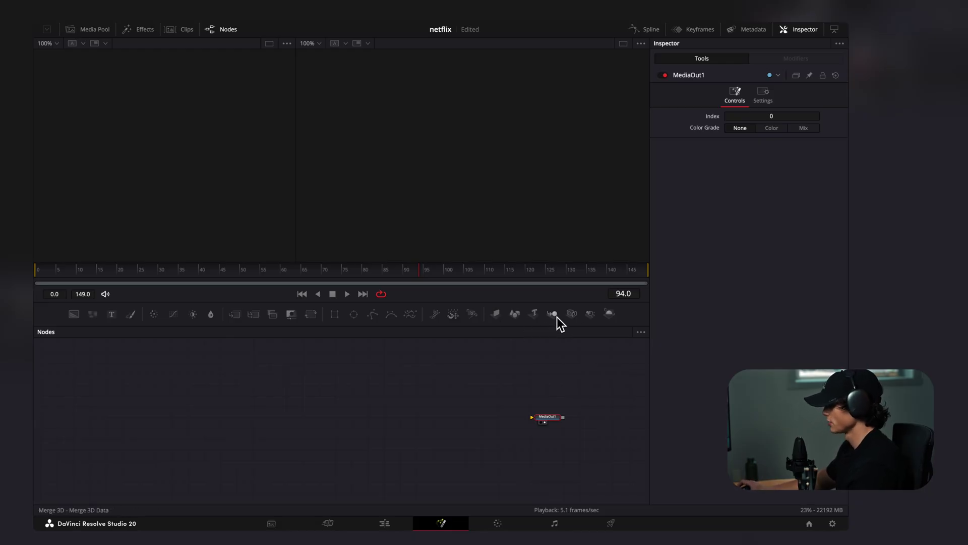
- Add Merge 3D, Renderer 3D and Camera 3D nodes to the composition
{"action": "left_click_drag", "start_coordinate": [380, 427], "coordinate": [381, 427]}
{"action": "left_click_drag", "start_coordinate": [478, 425], "coordinate": [479, 427]}
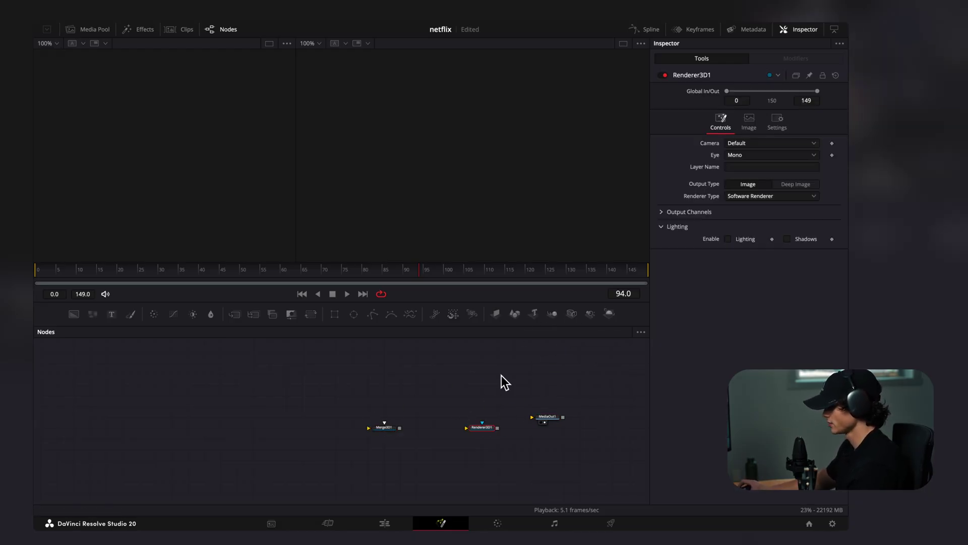
{"action": "left_click_drag", "start_coordinate": [375, 396], "coordinate": [376, 397]}
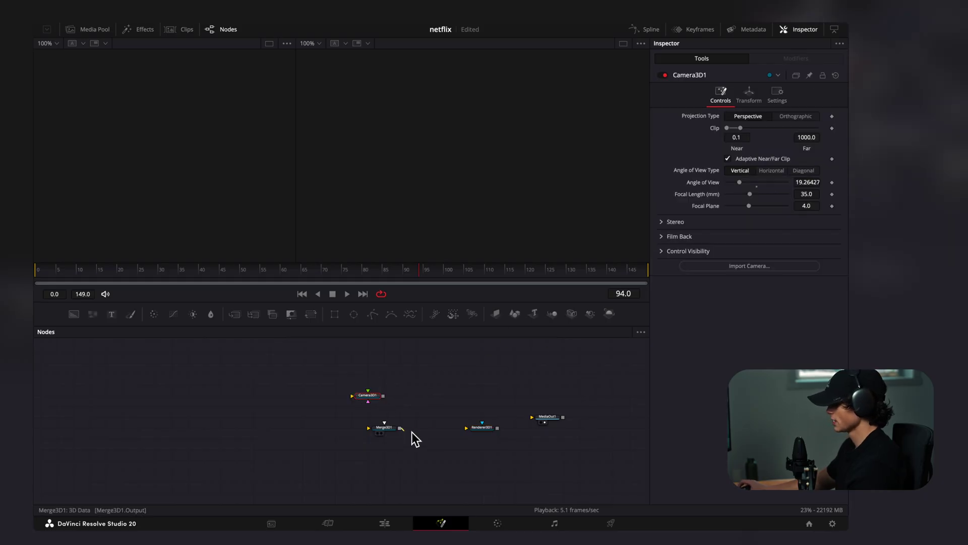
- Connect the camera to the Merge 3D, link the merge through the renderer to MediaOut, and view the merge
{"action": "left_click_drag", "start_coordinate": [498, 427], "coordinate": [532, 417]}
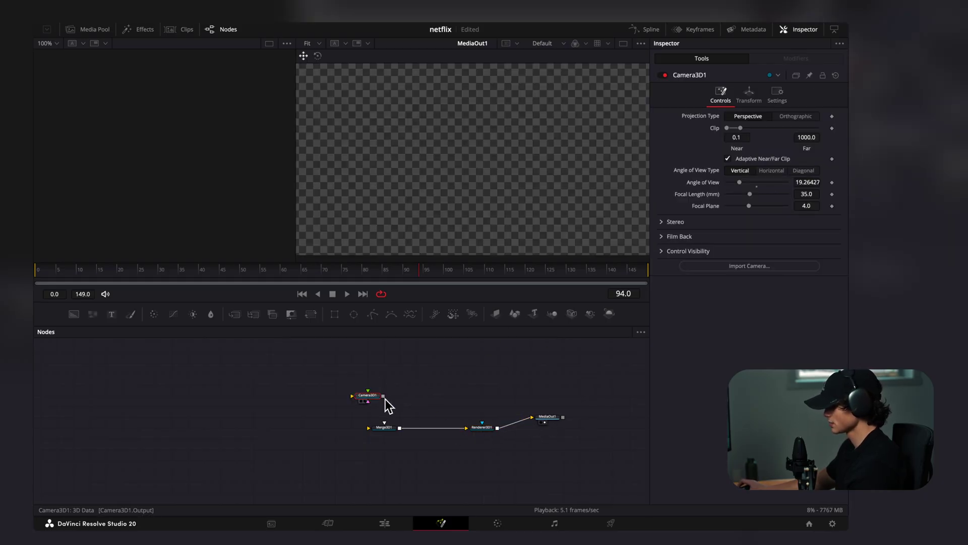
{"action": "left_click_drag", "start_coordinate": [386, 399], "coordinate": [388, 429]}
{"action": "key", "text": "1"}
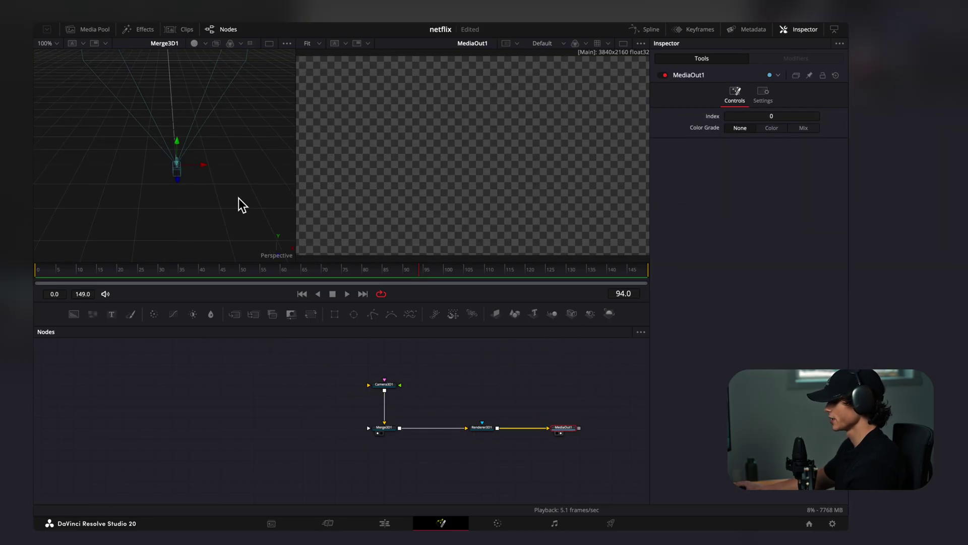
- Connect an Image Plane 3D to the Merge 3D and feed it with a new Background node
{"action": "left_click_drag", "start_coordinate": [289, 422], "coordinate": [383, 428]}
{"action": "left_click_drag", "start_coordinate": [76, 316], "coordinate": [146, 447]}
{"action": "left_click_drag", "start_coordinate": [230, 449], "coordinate": [273, 428]}
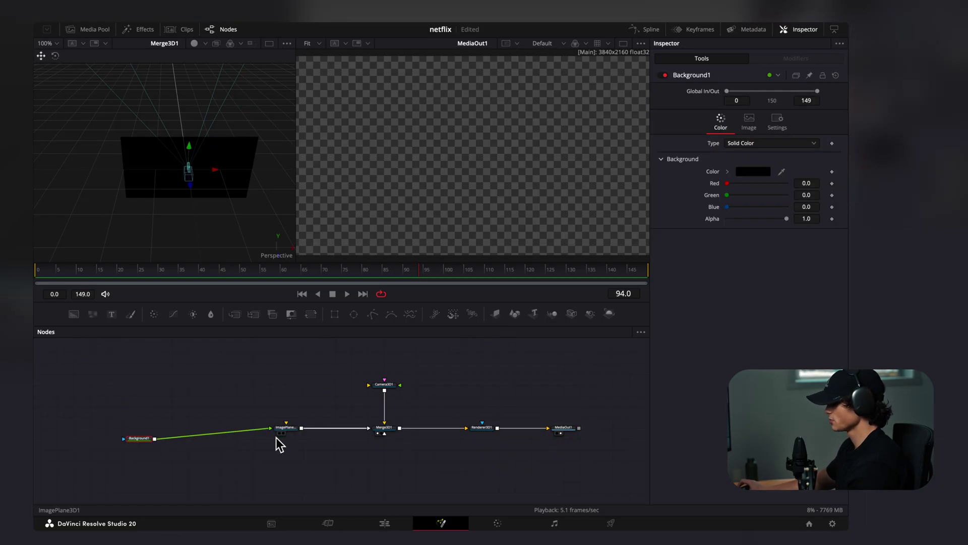
- Set the background type to Four Corner and its Top Left colour to dark grey with red, green and blue at 0.105882
{"action": "left_click", "coordinate": [772, 143]}
{"action": "left_click", "coordinate": [761, 189]}
{"action": "left_click", "coordinate": [758, 172]}
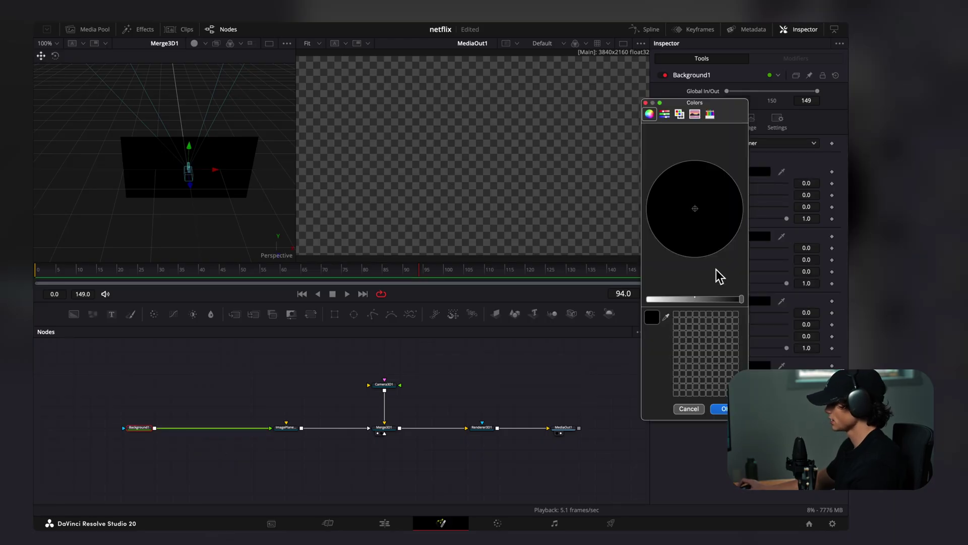
{"action": "left_click_drag", "start_coordinate": [740, 302], "coordinate": [734, 304]}
{"action": "left_click", "coordinate": [723, 408]}
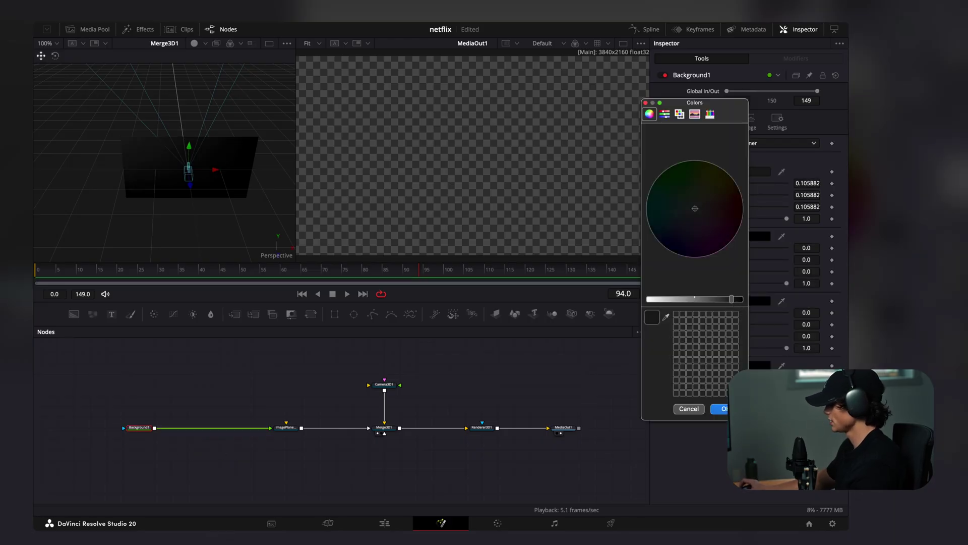
- Set the background's Bottom Right corner colour to dark grey
{"action": "left_click", "coordinate": [761, 366]}
{"action": "left_click", "coordinate": [734, 301]}
{"action": "left_click", "coordinate": [724, 409]}
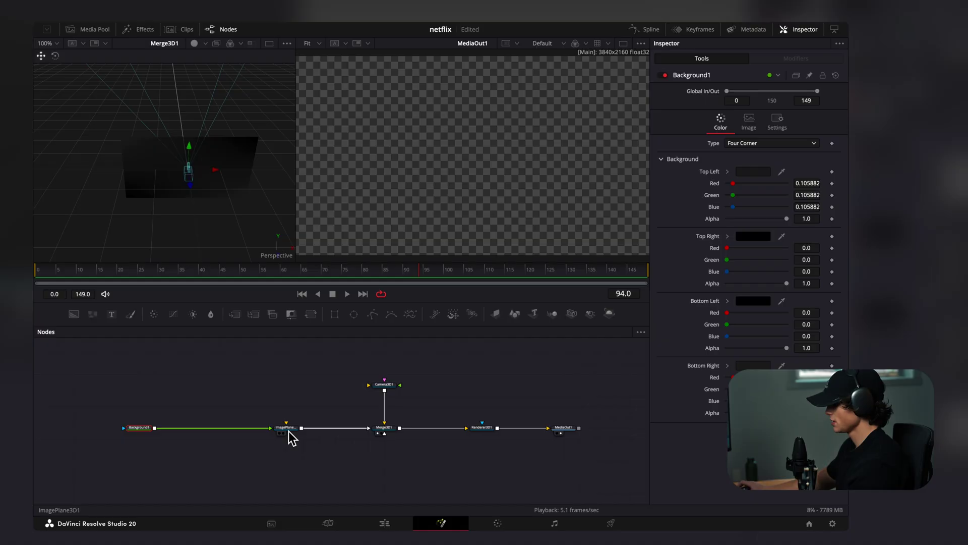
- Rotate the background's image plane -90 degrees on the X axis so it lies flat
{"action": "left_click", "coordinate": [286, 427]}
{"action": "left_click", "coordinate": [760, 99]}
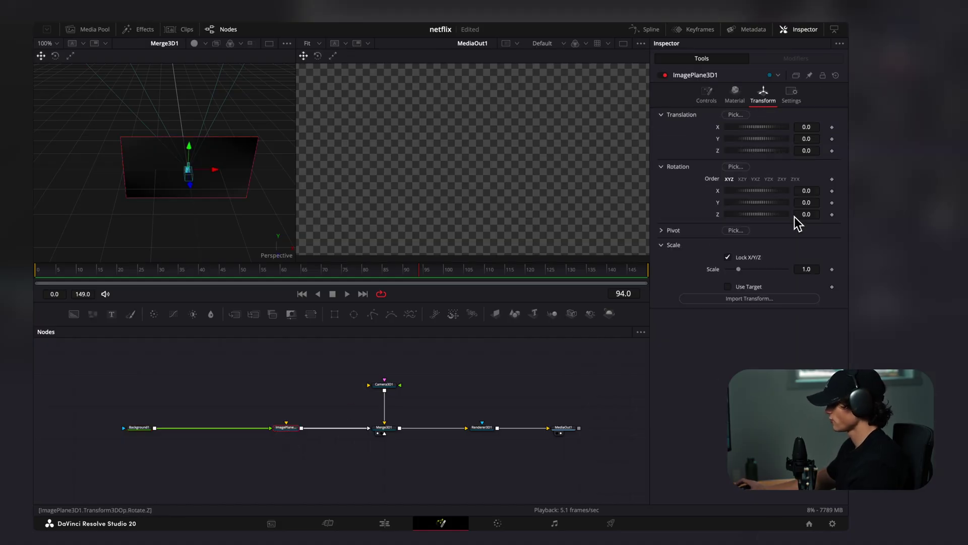
{"action": "left_click", "coordinate": [807, 190]}
{"action": "type", "text": "-90"}
{"action": "key", "text": "Tab"}
- Rotate the camera -90 degrees on X and raise it above the background plane to about 1.97 on Y
{"action": "left_click", "coordinate": [388, 386]}
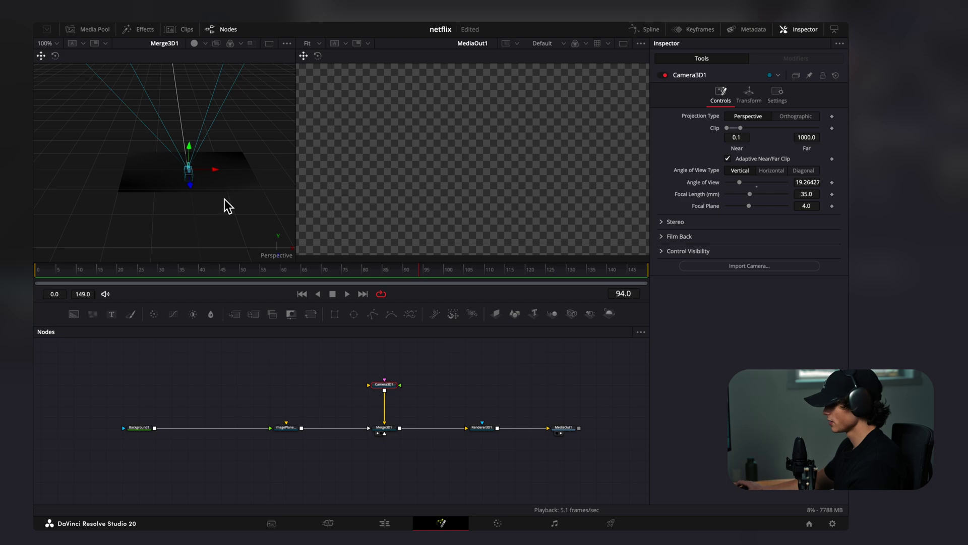
{"action": "left_click", "coordinate": [749, 95]}
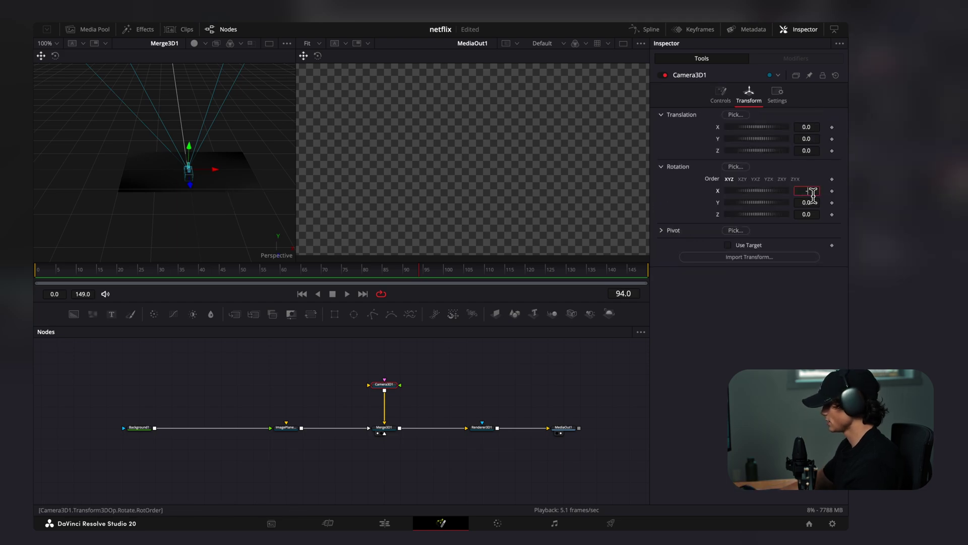
{"action": "key", "text": "Tab"}
{"action": "left_click_drag", "start_coordinate": [189, 146], "coordinate": [194, 22]}
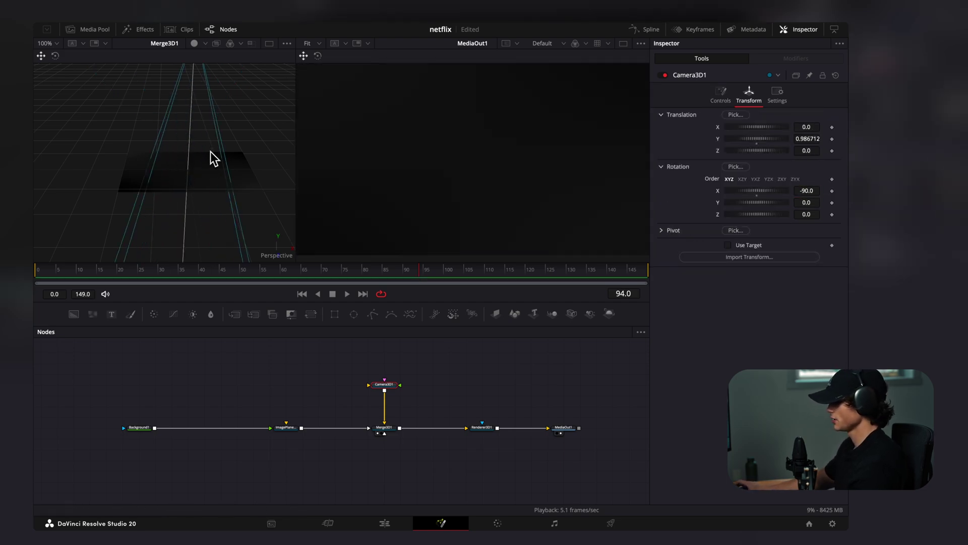
{"action": "scroll", "coordinate": [217, 141], "scroll_direction": "down", "scroll_amount": 3}
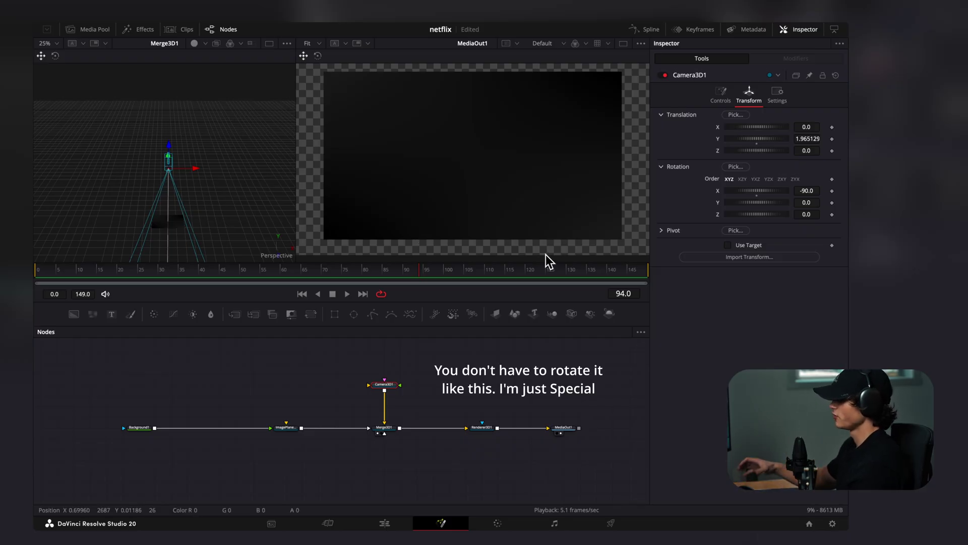
- Feed a new Image Plane 3D with the grid.png image and connect it to the Merge 3D
{"action": "left_click_drag", "start_coordinate": [496, 314], "coordinate": [379, 443]}
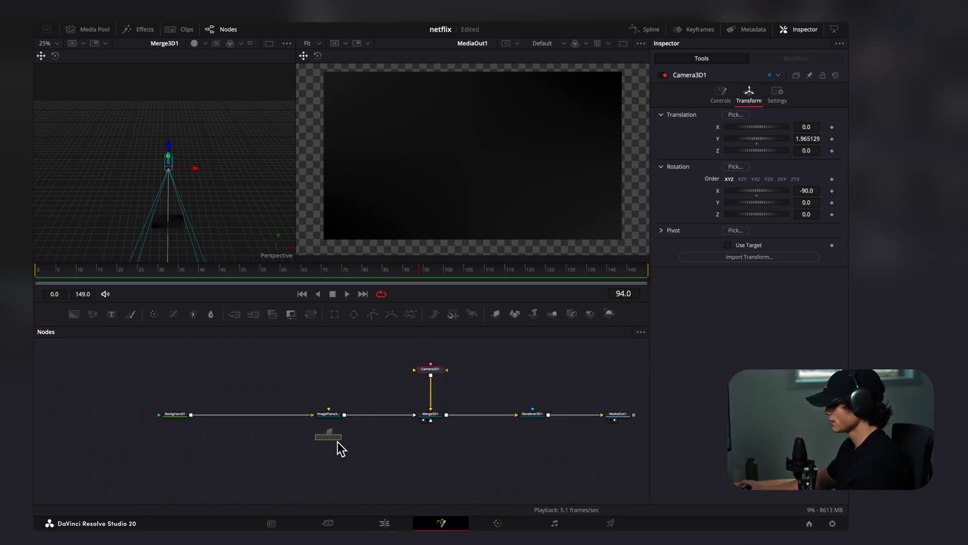
{"action": "left_click", "coordinate": [336, 442]}
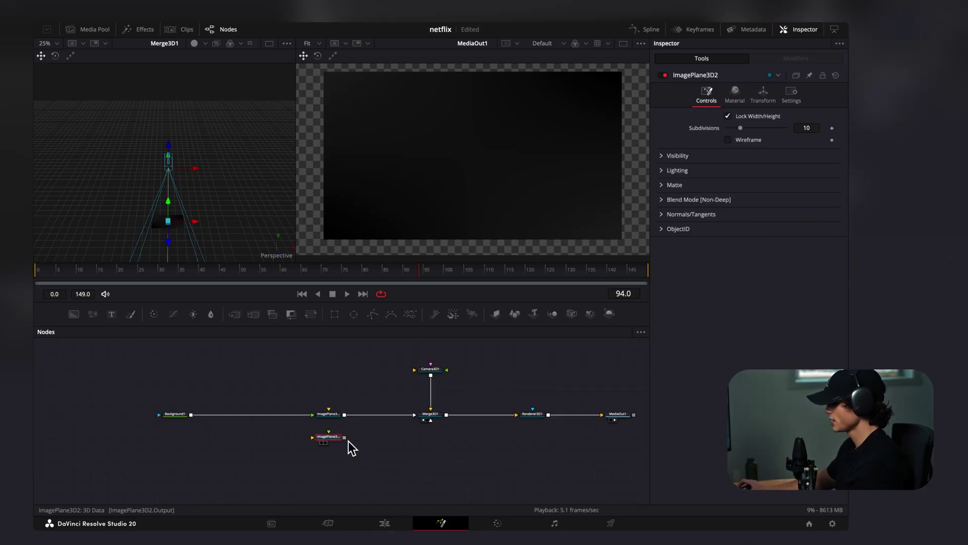
{"action": "left_click_drag", "start_coordinate": [202, 332], "coordinate": [333, 440]}
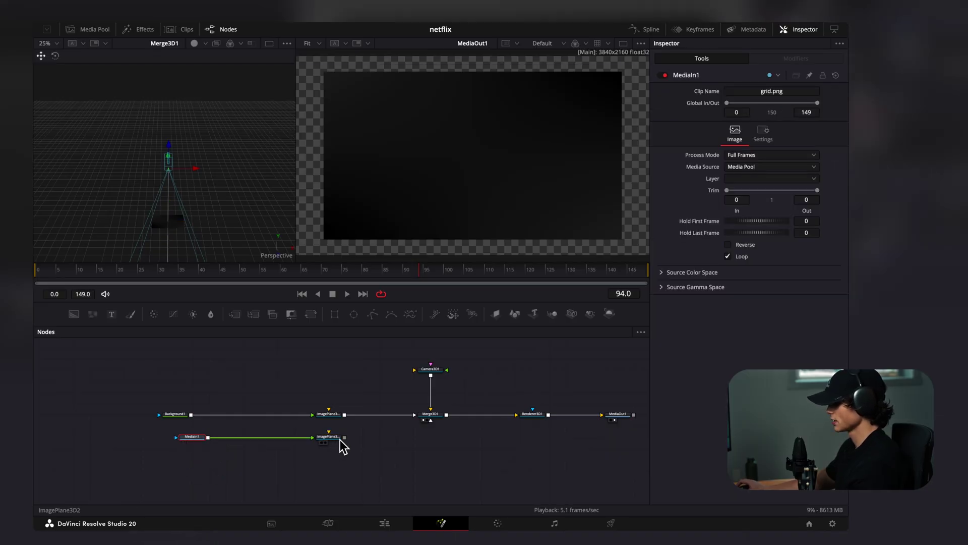
{"action": "left_click_drag", "start_coordinate": [393, 438], "coordinate": [434, 422]}
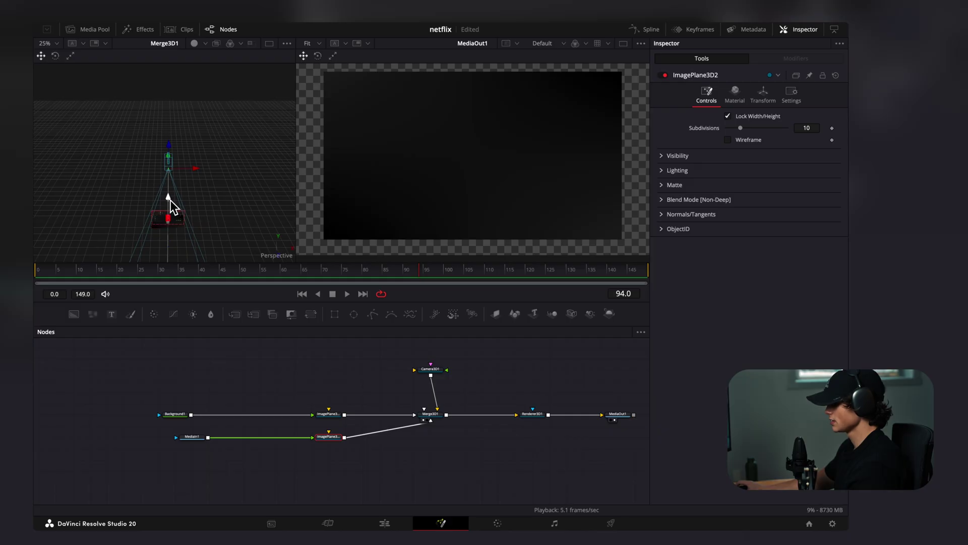
- Rotate the grid's image plane -90 degrees on the X axis
{"action": "left_click", "coordinate": [763, 93]}
{"action": "left_click", "coordinate": [814, 192]}
{"action": "type", "text": "-90"}
{"action": "key", "text": "Return"}
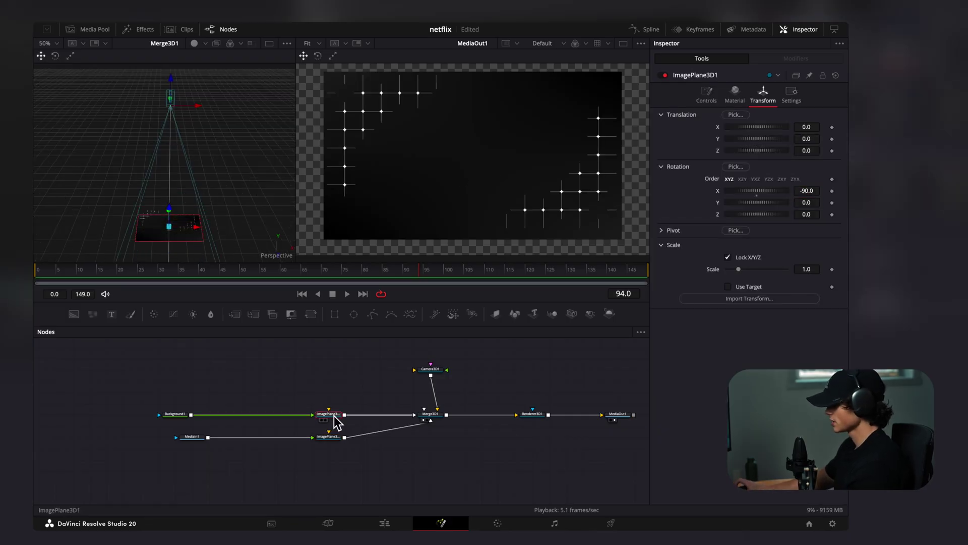
- Enlarge the background plane, and scale the grid plane to 0.749 while raising it and shifting it toward the frame's upper left
{"action": "left_click_drag", "start_coordinate": [738, 270], "coordinate": [758, 271]}
{"action": "left_click", "coordinate": [334, 440]}
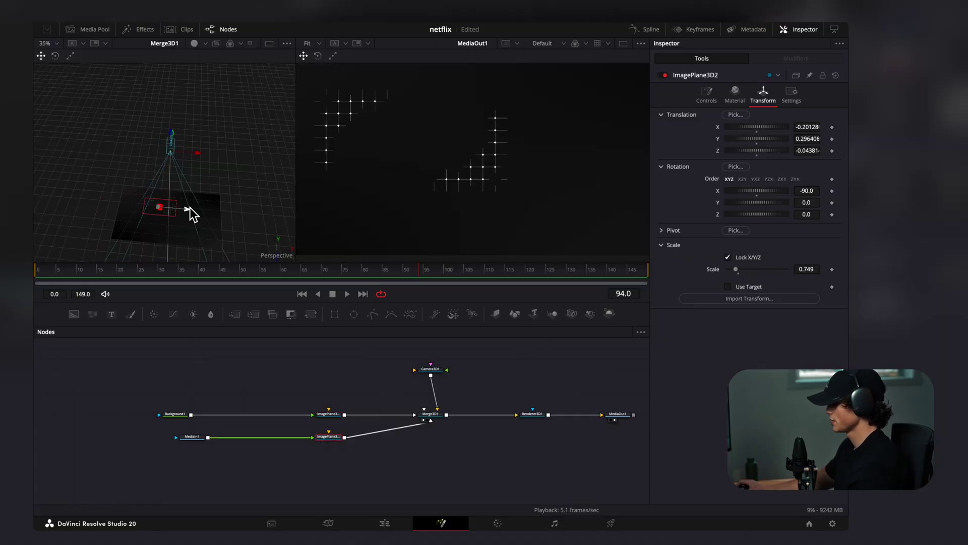
{"action": "left_click_drag", "start_coordinate": [190, 207], "coordinate": [192, 208]}
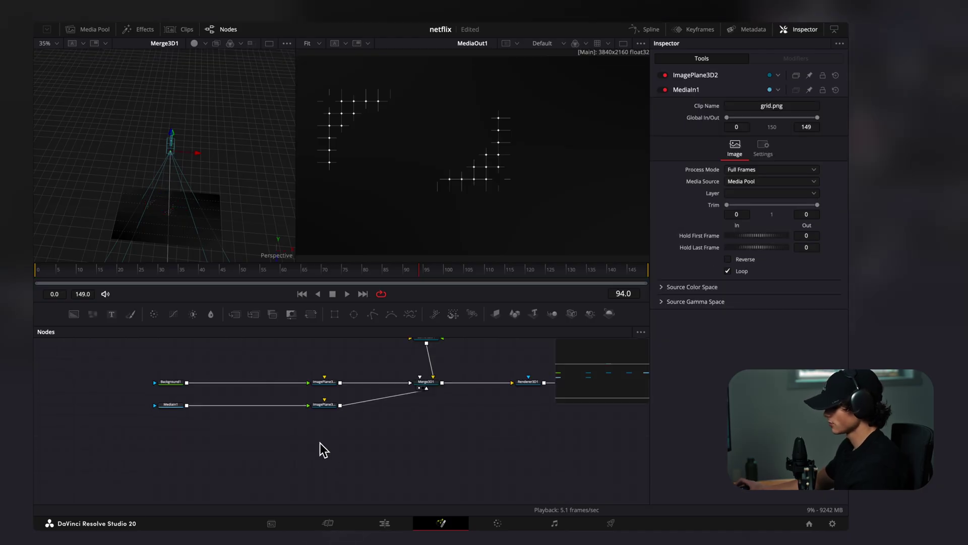
- Duplicate the grid image with its plane into the Merge 3D, and raise the copy and offset it toward the frame's lower right
{"action": "key", "text": "ctrl+v"}
{"action": "left_click_drag", "start_coordinate": [340, 428], "coordinate": [431, 387]}
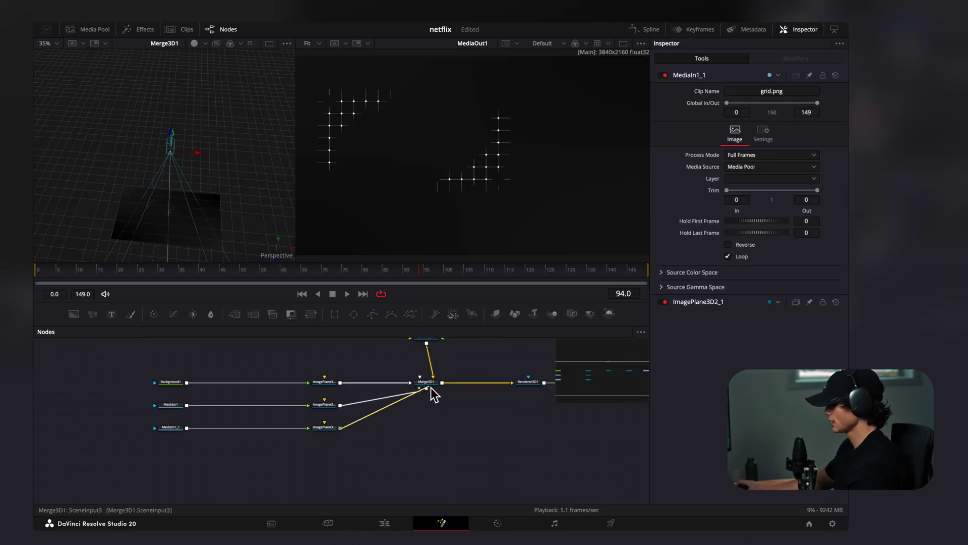
{"action": "left_click", "coordinate": [210, 215]}
{"action": "left_click_drag", "start_coordinate": [211, 215], "coordinate": [183, 195]}
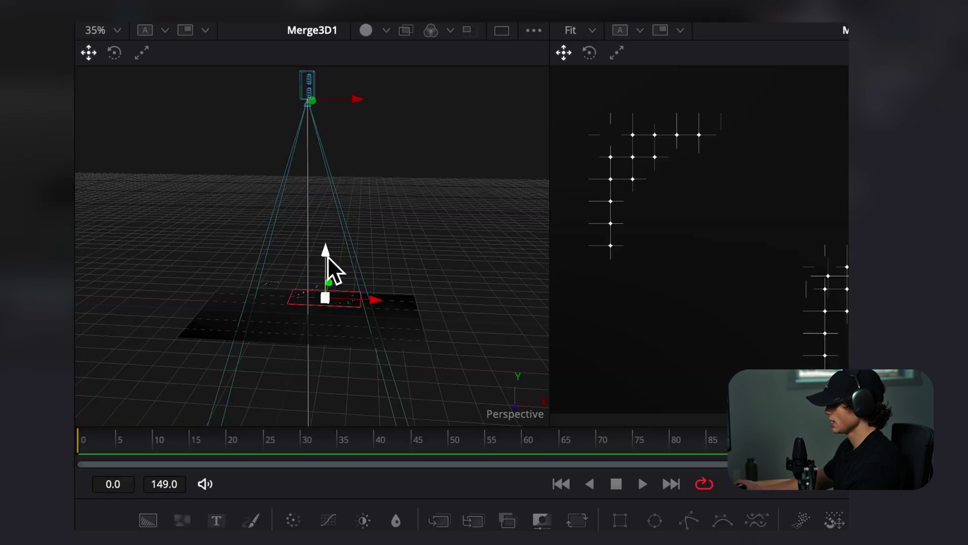
{"action": "left_click_drag", "start_coordinate": [173, 167], "coordinate": [172, 158]}
{"action": "left_click_drag", "start_coordinate": [326, 237], "coordinate": [322, 225]}
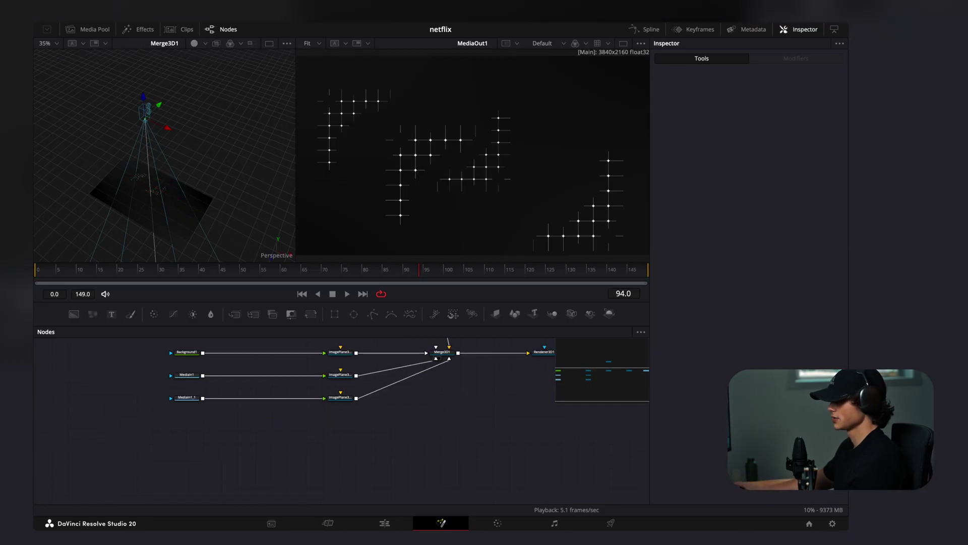
- Bring in wpapaer.png, feed it to a new Image Plane 3D and connect that plane to the Merge 3D
{"action": "left_click_drag", "start_coordinate": [359, 132], "coordinate": [178, 422]}
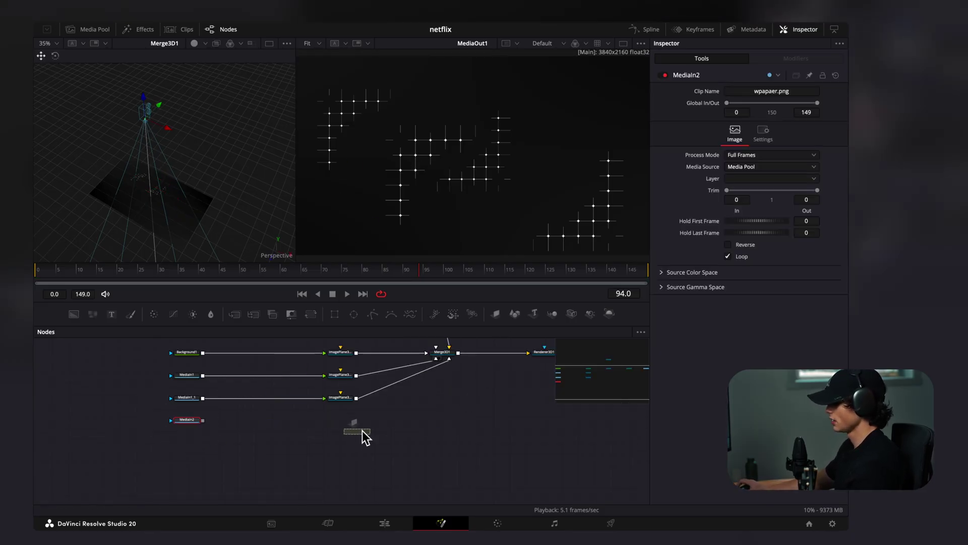
{"action": "left_click_drag", "start_coordinate": [366, 436], "coordinate": [350, 429]}
{"action": "left_click_drag", "start_coordinate": [179, 428], "coordinate": [451, 358]}
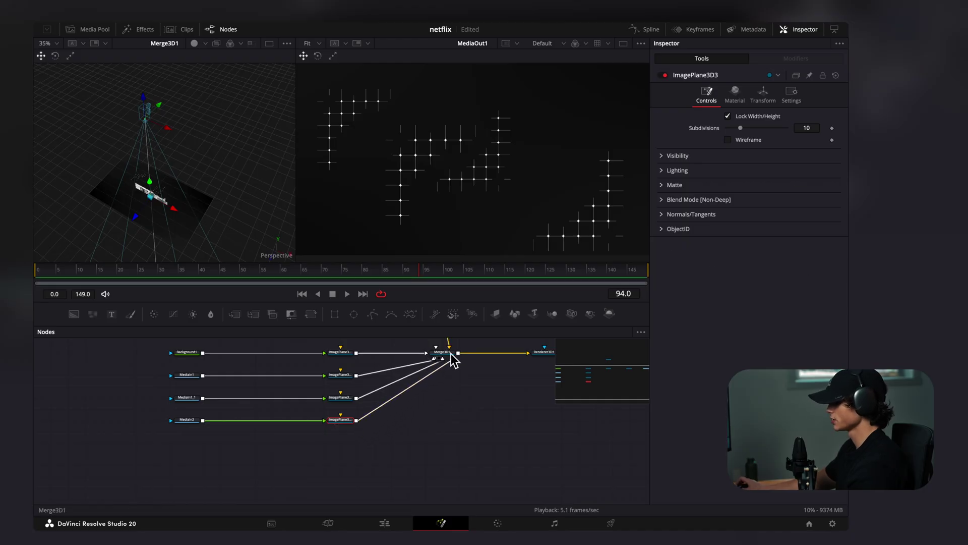
- Rotate the newspaper plane -90 degrees on X and raise it to about 0.13 on Y
{"action": "left_click", "coordinate": [763, 94]}
{"action": "key", "text": "Return"}
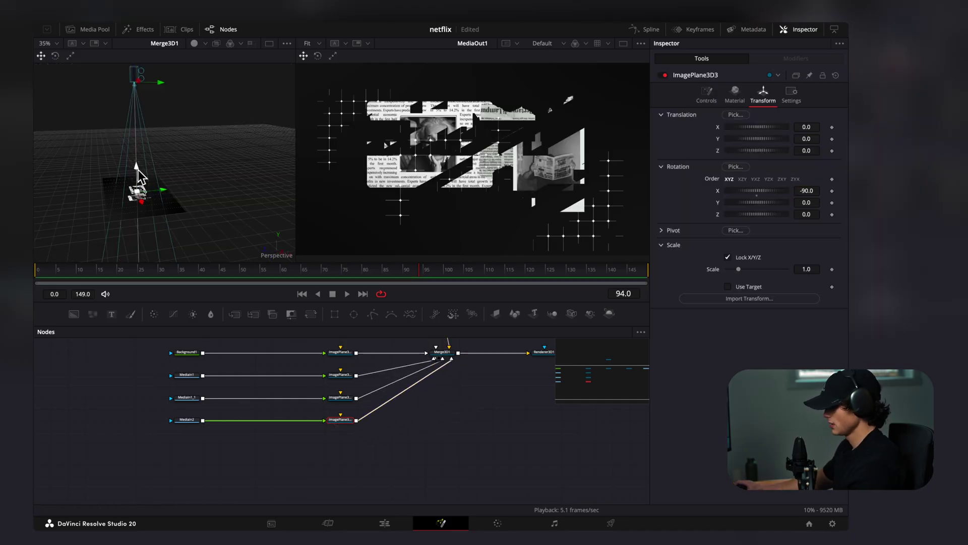
{"action": "left_click_drag", "start_coordinate": [138, 169], "coordinate": [137, 164]}
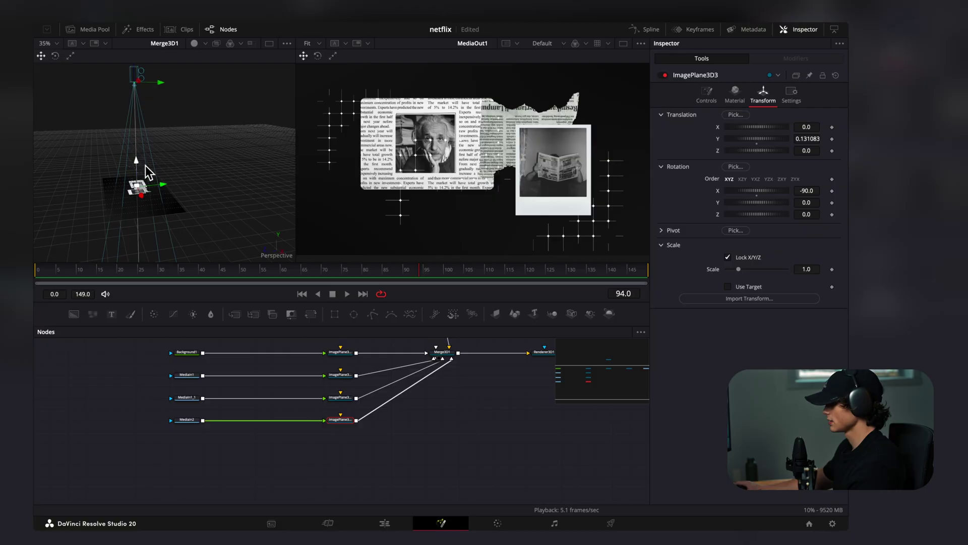
- Lower the newspaper plane's material opacity to 0.205 and shift the plane toward the frame's upper right
{"action": "left_click", "coordinate": [735, 94]}
{"action": "left_click_drag", "start_coordinate": [768, 186], "coordinate": [739, 190]}
{"action": "left_click", "coordinate": [736, 188]}
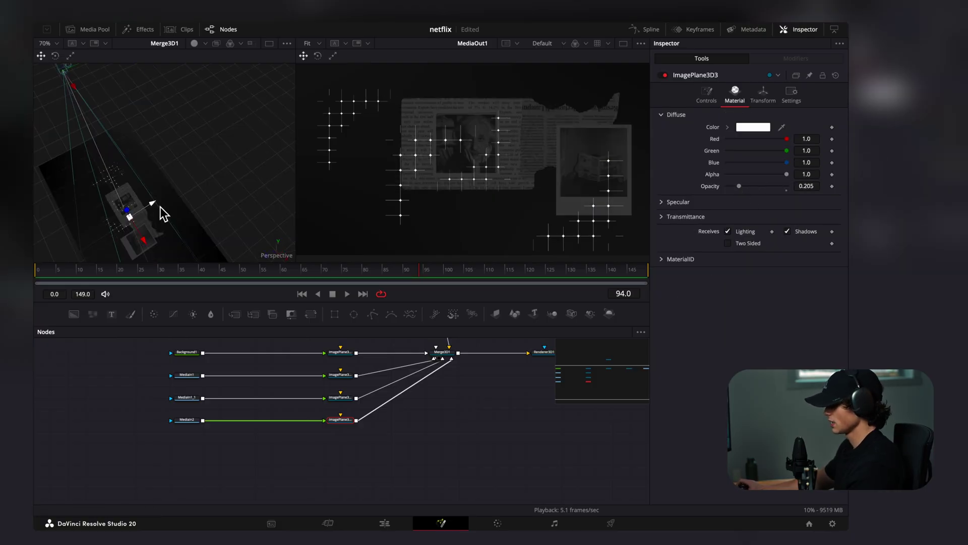
{"action": "left_click_drag", "start_coordinate": [163, 205], "coordinate": [167, 205]}
- Duplicate the newspaper image with its plane into the Merge 3D, and offset the copy toward the frame's lower left
{"action": "left_click_drag", "start_coordinate": [423, 452], "coordinate": [261, 401]}
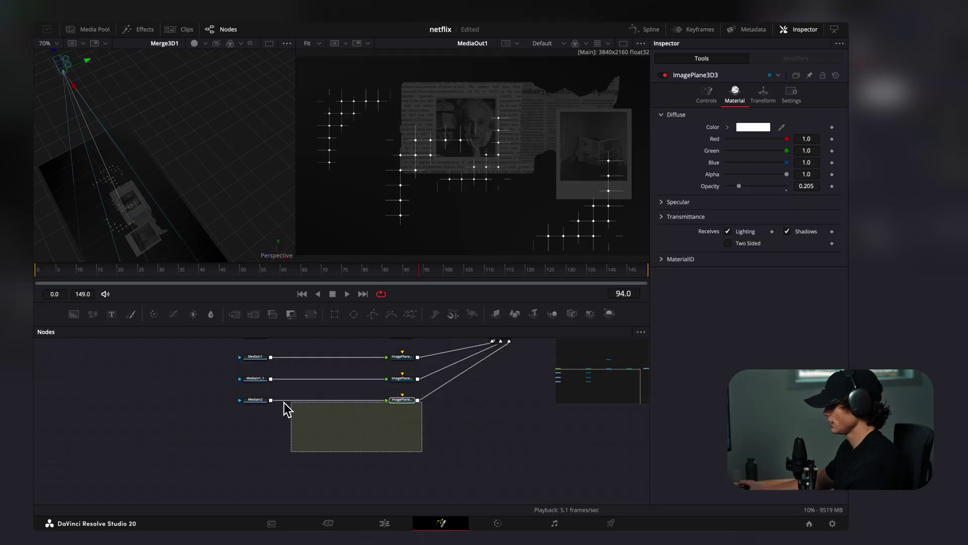
{"action": "key", "text": "super+v"}
{"action": "left_click_drag", "start_coordinate": [407, 445], "coordinate": [499, 365]}
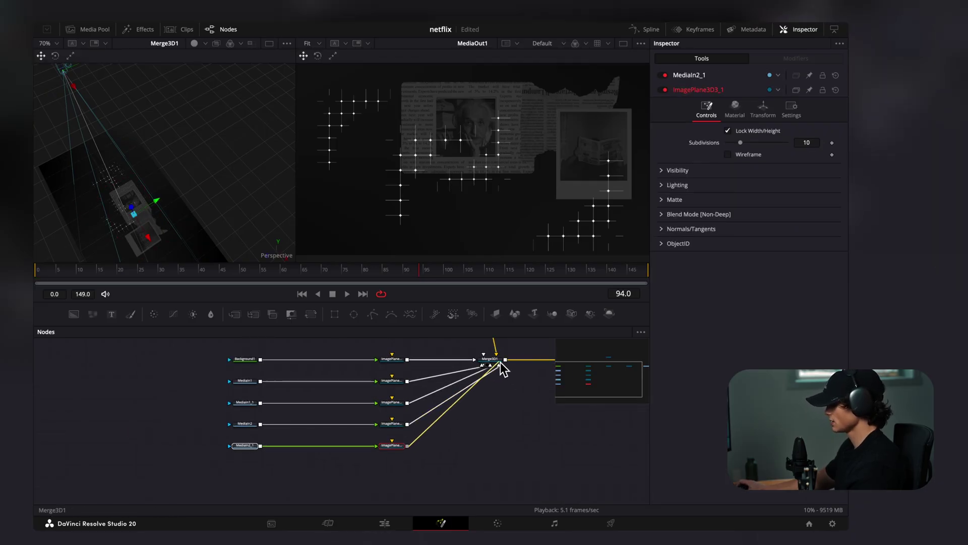
{"action": "left_click_drag", "start_coordinate": [143, 235], "coordinate": [116, 168]}
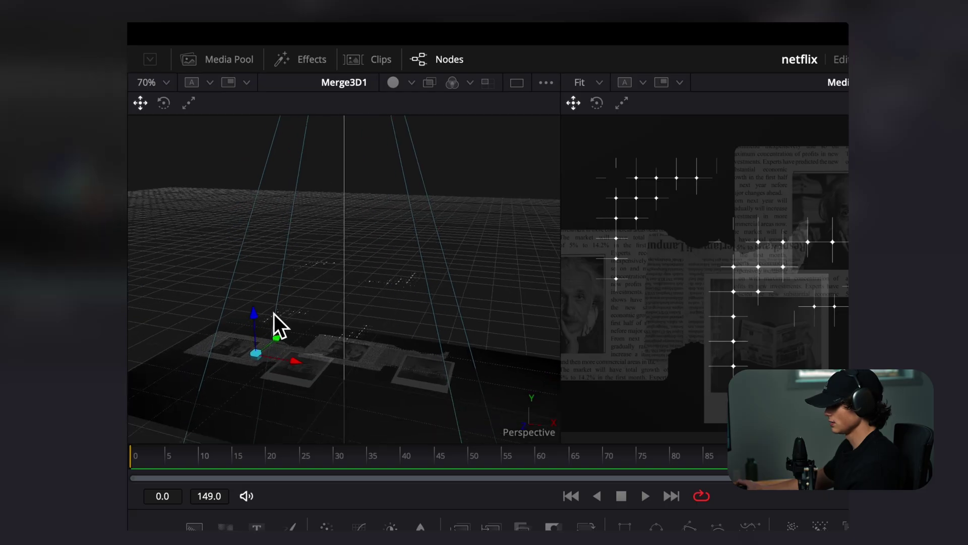
{"action": "left_click_drag", "start_coordinate": [262, 302], "coordinate": [262, 281]}
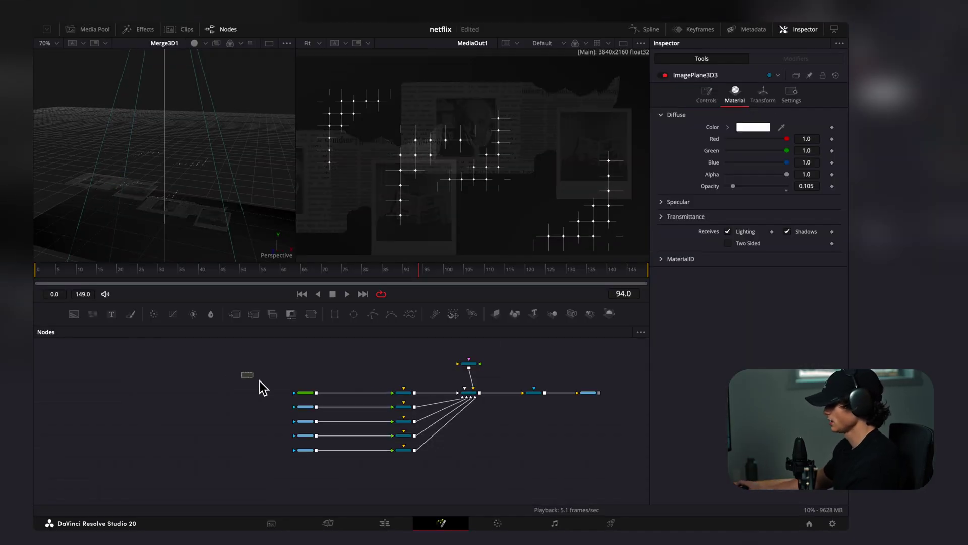
- Move the existing plane branches up beside the merge, and connect the wheelchair portrait to it through a new Image Plane 3D
{"action": "left_click_drag", "start_coordinate": [242, 373], "coordinate": [375, 396]}
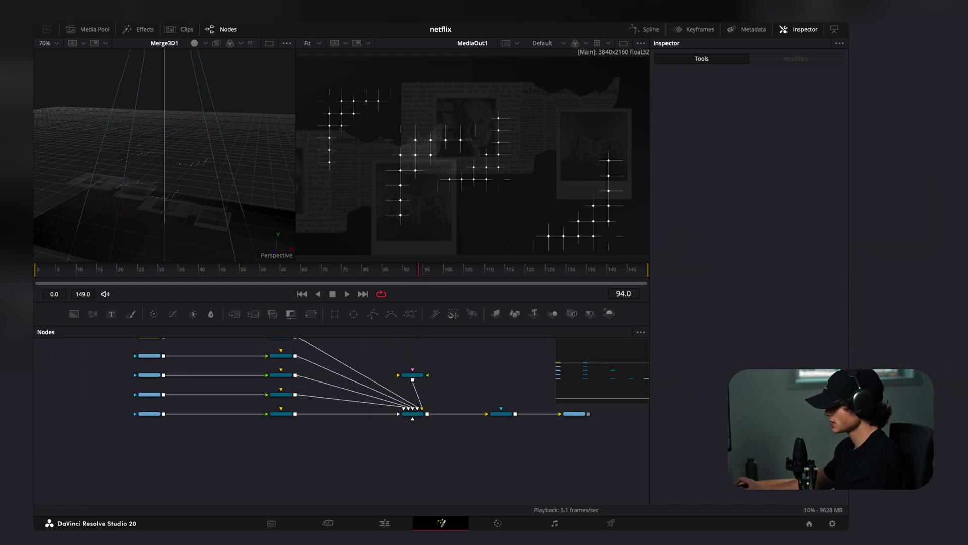
{"action": "left_click_drag", "start_coordinate": [309, 319], "coordinate": [271, 448]}
{"action": "left_click_drag", "start_coordinate": [496, 314], "coordinate": [280, 449]}
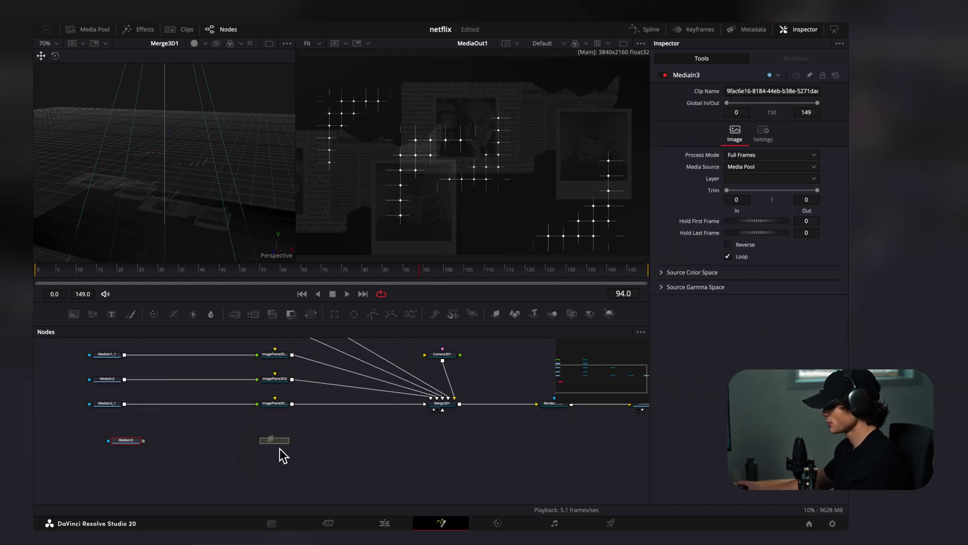
{"action": "left_click_drag", "start_coordinate": [143, 440], "coordinate": [435, 410]}
- Rotate the portrait plane -90 degrees on X and raise it above the newspapers to about 0.44 on Y
{"action": "left_click", "coordinate": [763, 94]}
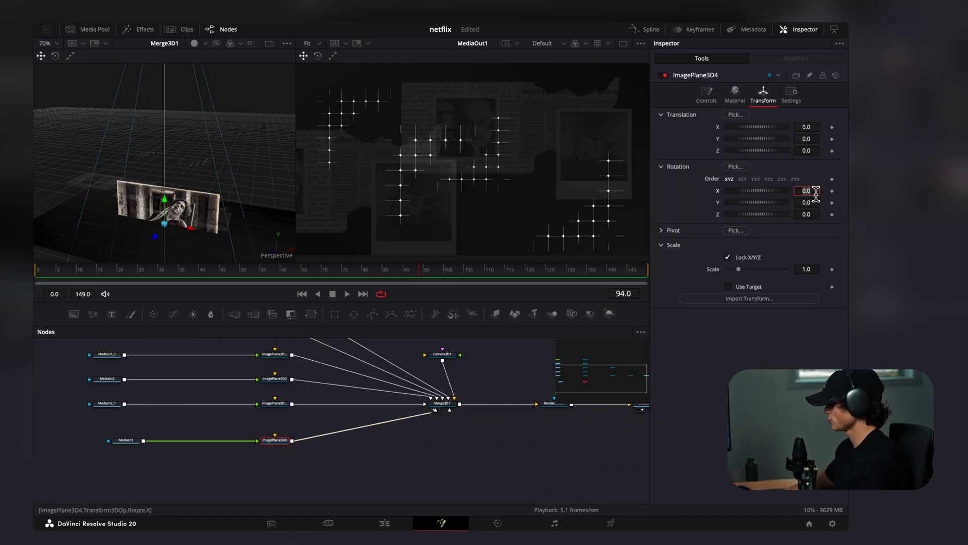
{"action": "key", "text": "Tab"}
{"action": "left_click_drag", "start_coordinate": [164, 199], "coordinate": [164, 162]}
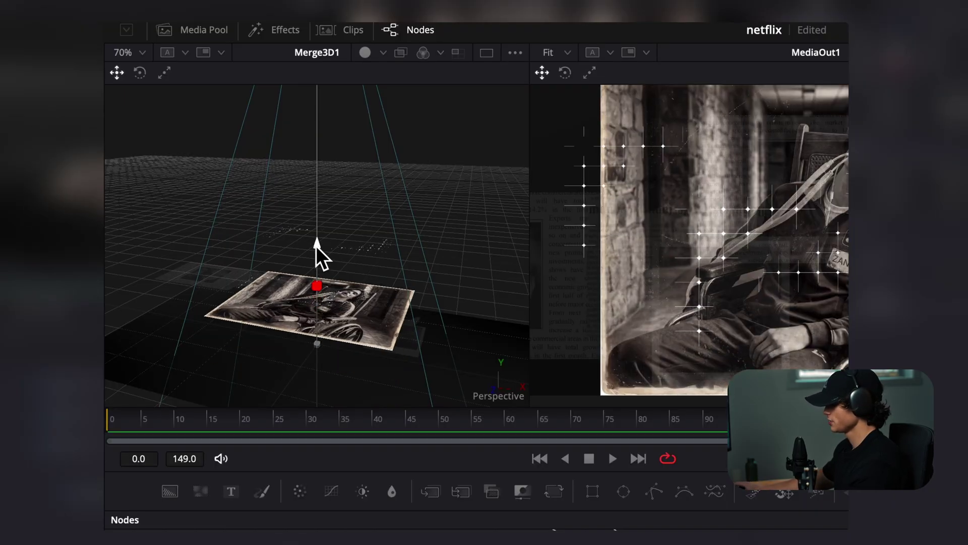
{"action": "left_click_drag", "start_coordinate": [316, 244], "coordinate": [314, 235]}
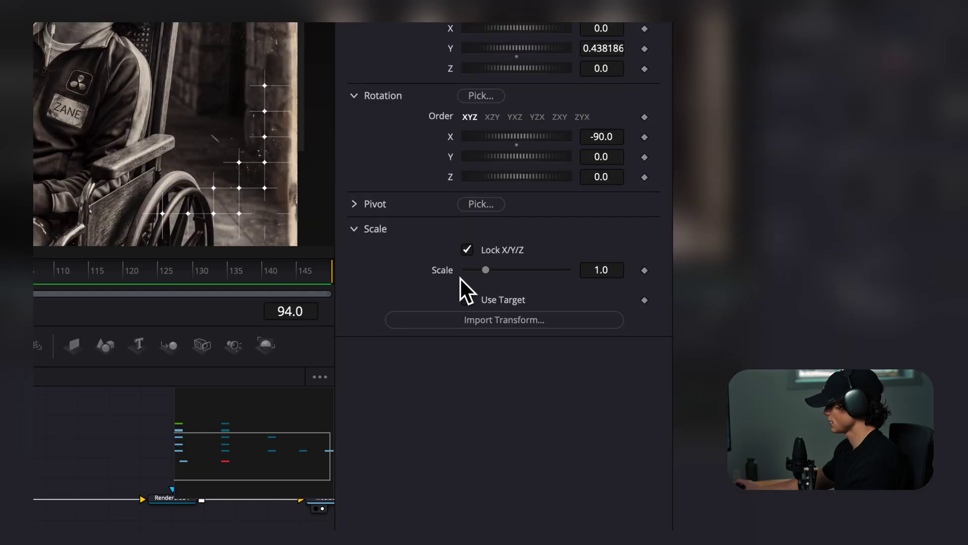
- Scale the portrait plane to about 0.4, shift it to about 0.12 on X, and align its media node with the others
{"action": "left_click_drag", "start_coordinate": [485, 272], "coordinate": [480, 275]}
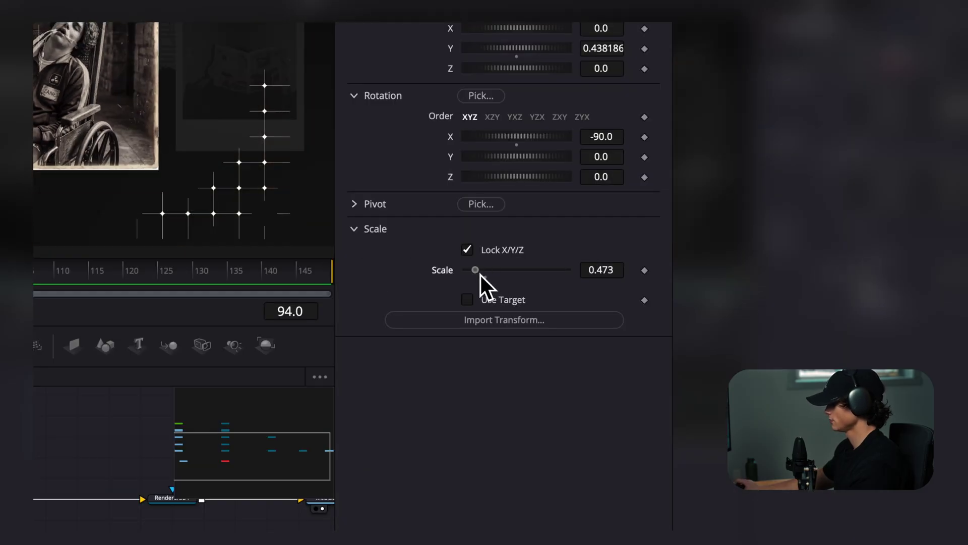
{"action": "left_click_drag", "start_coordinate": [198, 193], "coordinate": [232, 210]}
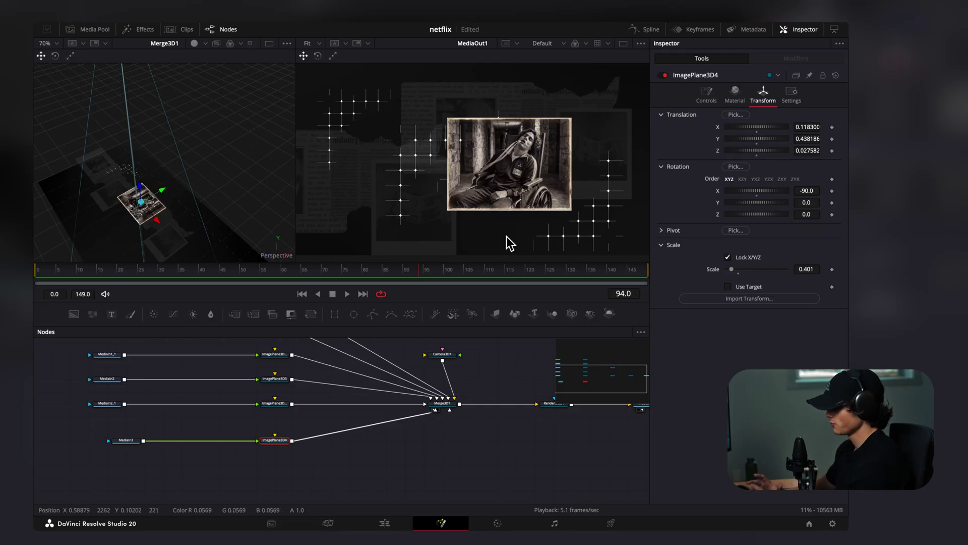
{"action": "left_click", "coordinate": [106, 441]}
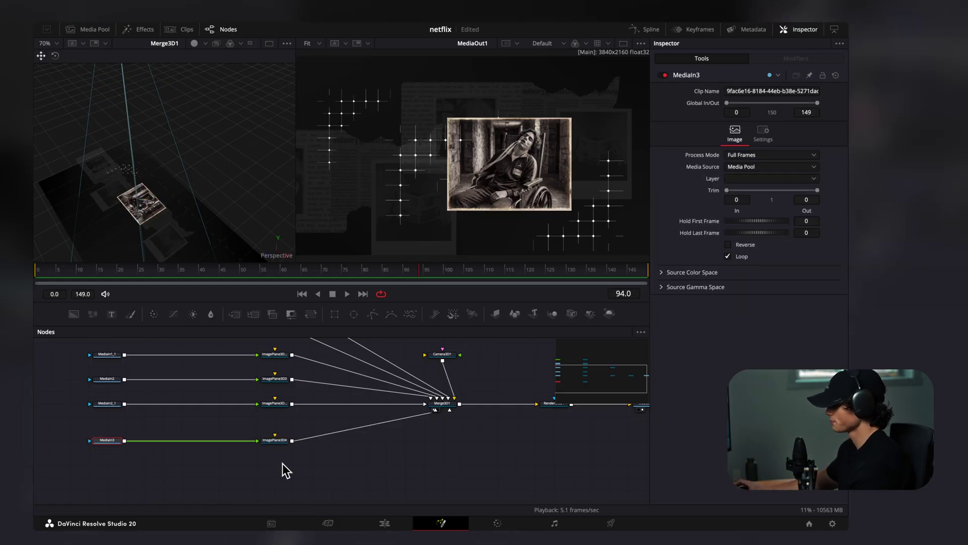
- Add a second Merge 3D feeding the main merge, and connect a Text+ node to it through a new Image Plane 3D
{"action": "left_click_drag", "start_coordinate": [479, 403], "coordinate": [445, 406]}
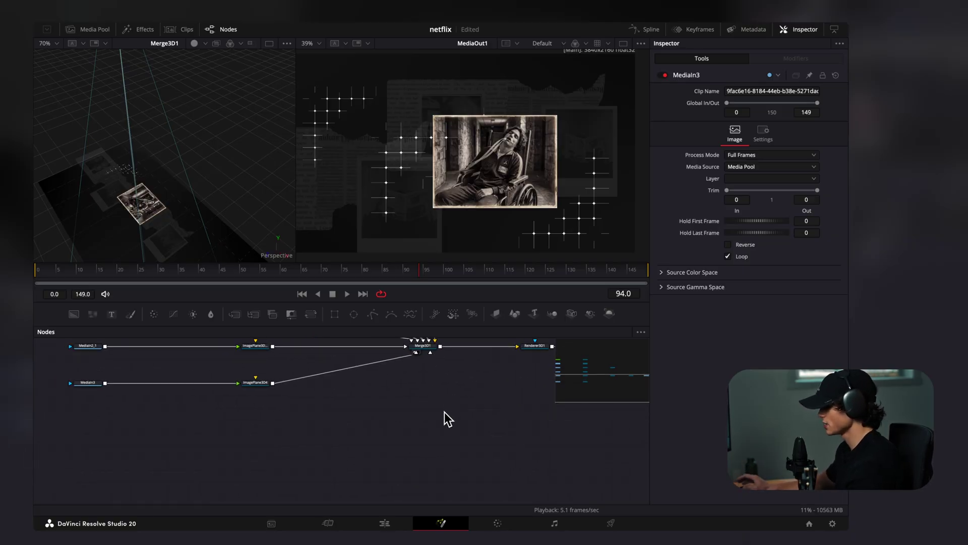
{"action": "left_click_drag", "start_coordinate": [380, 427], "coordinate": [426, 352]}
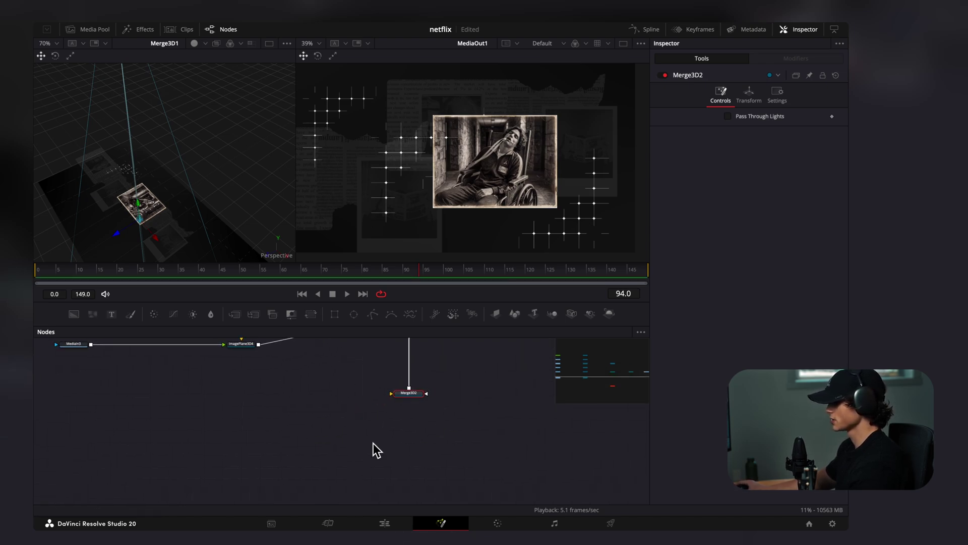
{"action": "left_click_drag", "start_coordinate": [499, 315], "coordinate": [320, 398]}
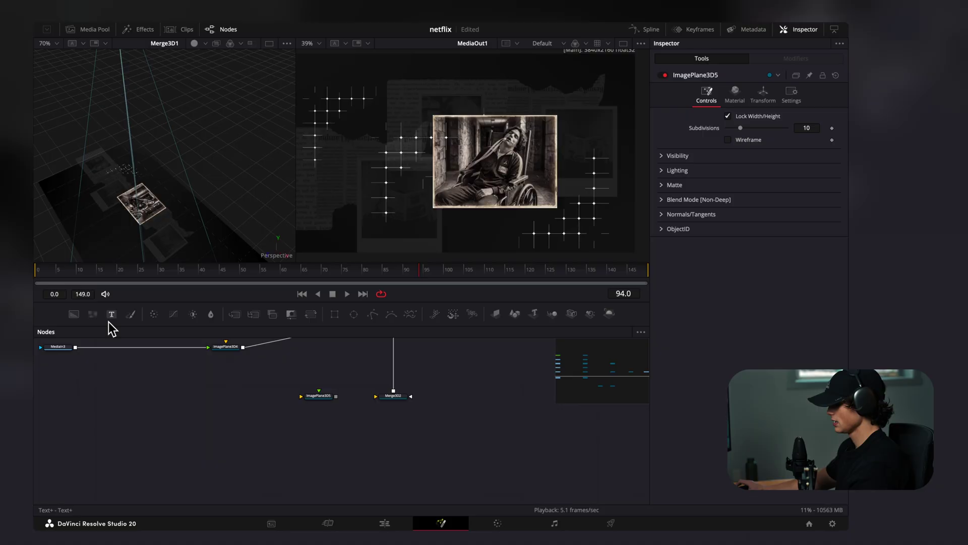
{"action": "left_click_drag", "start_coordinate": [143, 348], "coordinate": [202, 400]}
{"action": "left_click_drag", "start_coordinate": [206, 395], "coordinate": [389, 397]}
- Enter 1917 as the text, rotate its plane -90 degrees on X and place it above the newspapers beside the portrait
{"action": "left_click", "coordinate": [735, 180]}
{"action": "type", "text": "1"}
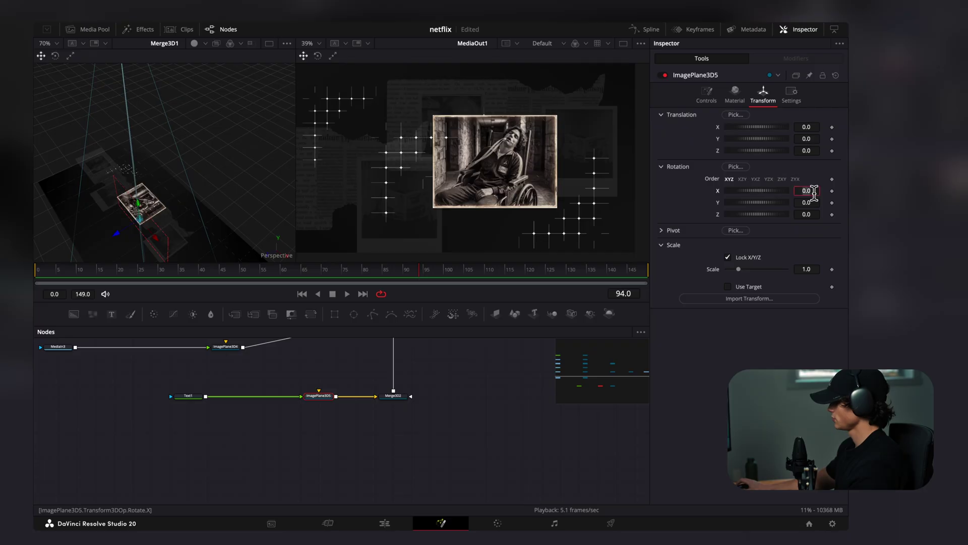
{"action": "key", "text": "Return"}
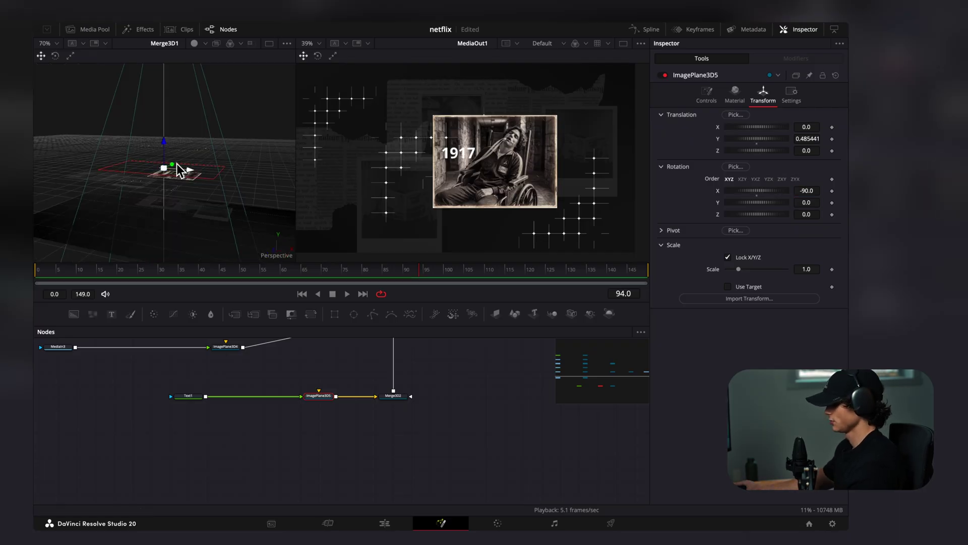
{"action": "mouse_move", "coordinate": [186, 202]}
{"action": "left_mouse_down"}
{"action": "mouse_move", "coordinate": [202, 205]}
{"action": "mouse_move", "coordinate": [191, 205]}
{"action": "left_mouse_up"}
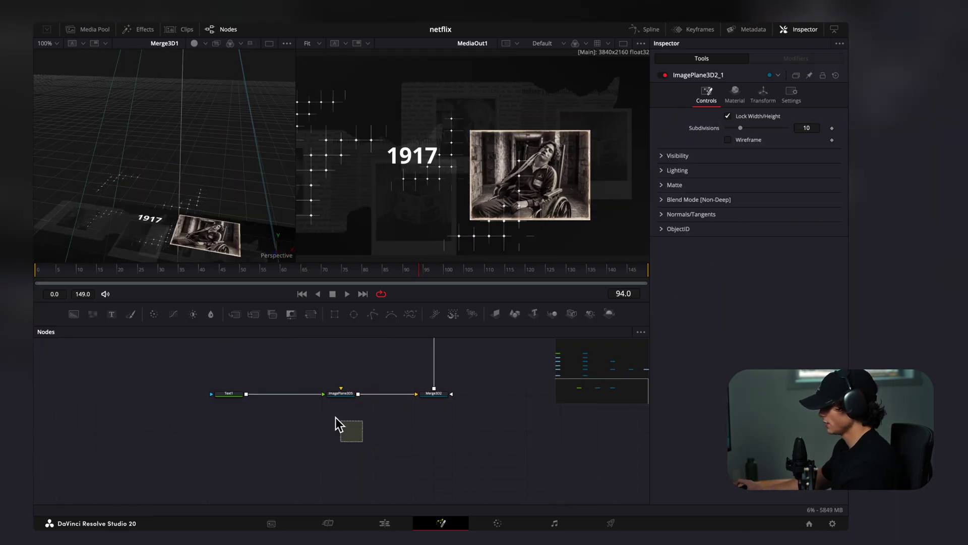
- Duplicate the 1917 text with its plane into the second merge, and move the copy below the original
{"action": "left_click_drag", "start_coordinate": [337, 419], "coordinate": [222, 386]}
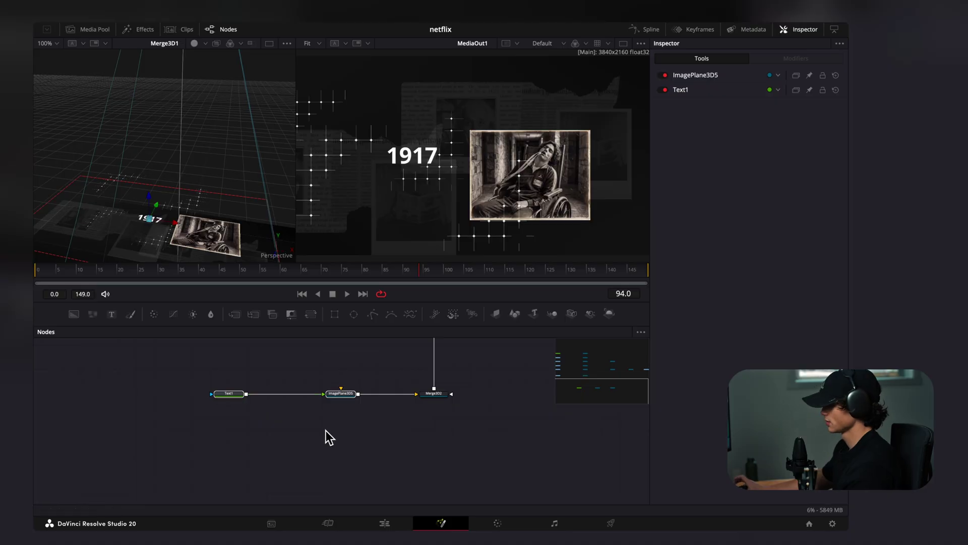
{"action": "key", "text": "ctrl+v"}
{"action": "left_click_drag", "start_coordinate": [358, 431], "coordinate": [443, 402]}
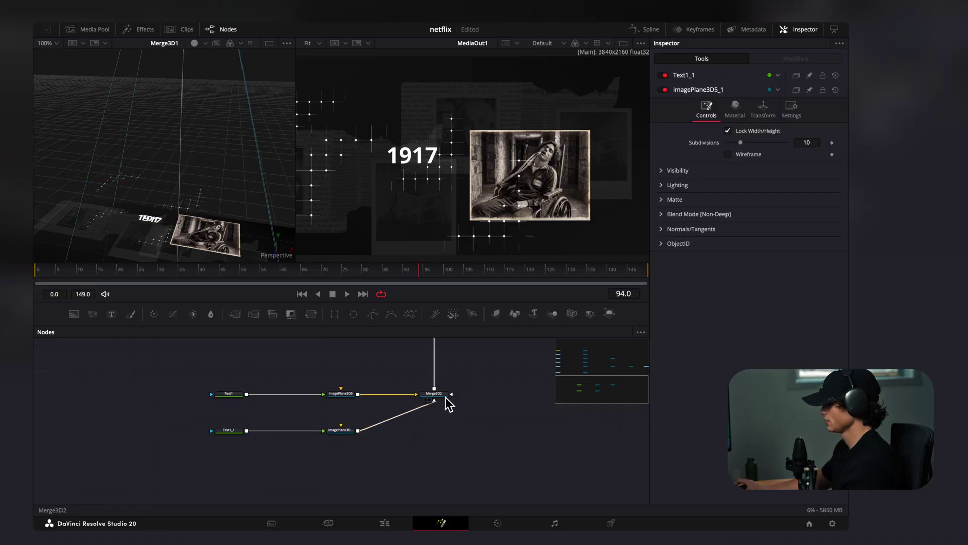
{"action": "left_click", "coordinate": [344, 431]}
{"action": "left_click_drag", "start_coordinate": [169, 214], "coordinate": [142, 211]}
- Replace the copied text with the paragraph starting "The boy Failed the surgery. He is now basically a potato." at size 0.0157
{"action": "left_click", "coordinate": [237, 431]}
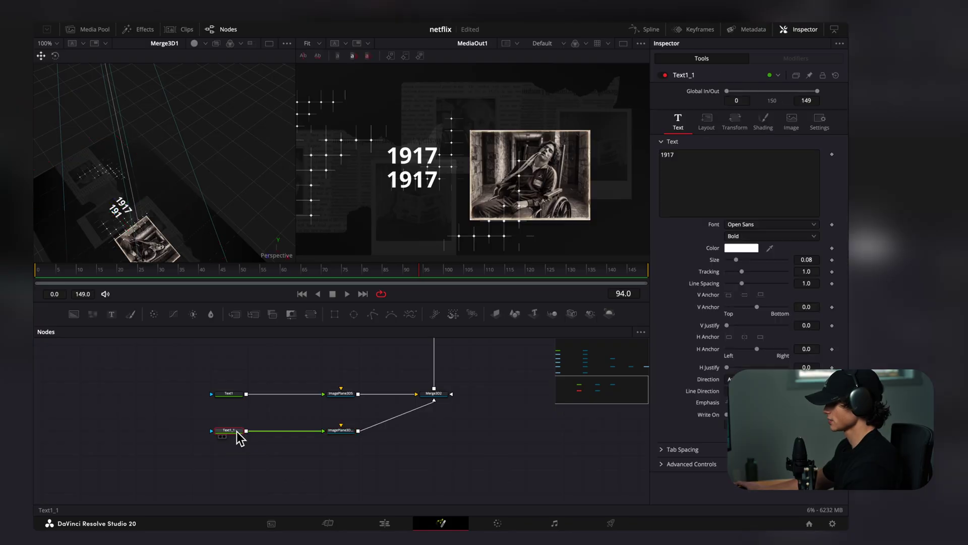
{"action": "left_click", "coordinate": [719, 182]}
{"action": "key", "text": "ctrl+a"}
{"action": "key", "text": "BackSpace"}
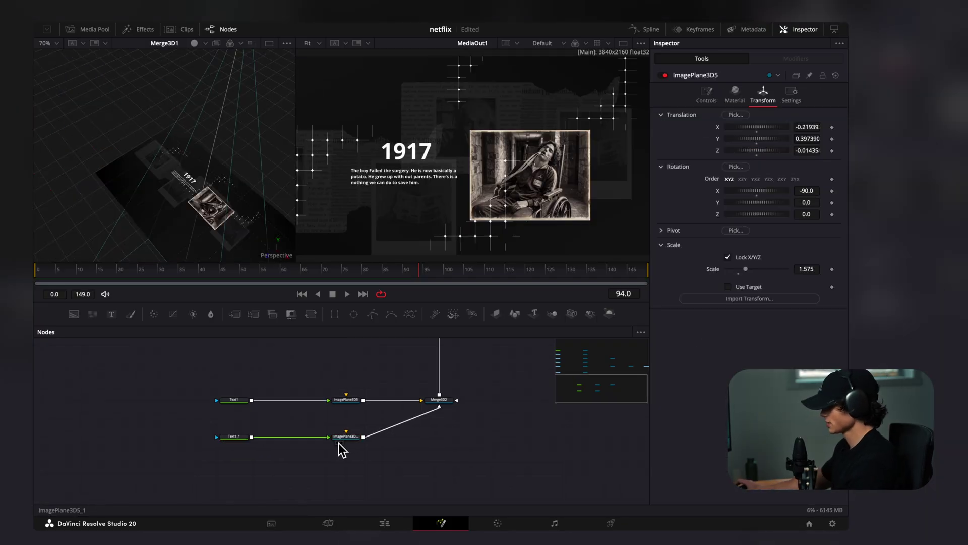
- Animate the paragraph's Write On end value from 0 at the start of the clip to 1.0 at about frame 55
{"action": "left_click", "coordinate": [242, 437]}
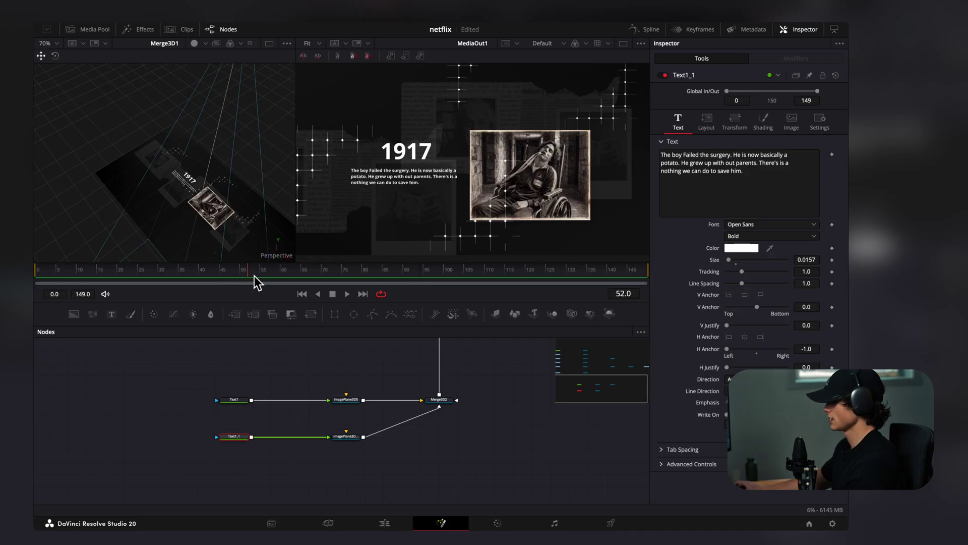
{"action": "left_click", "coordinate": [832, 414]}
{"action": "left_click_drag", "start_coordinate": [186, 276], "coordinate": [45, 296]}
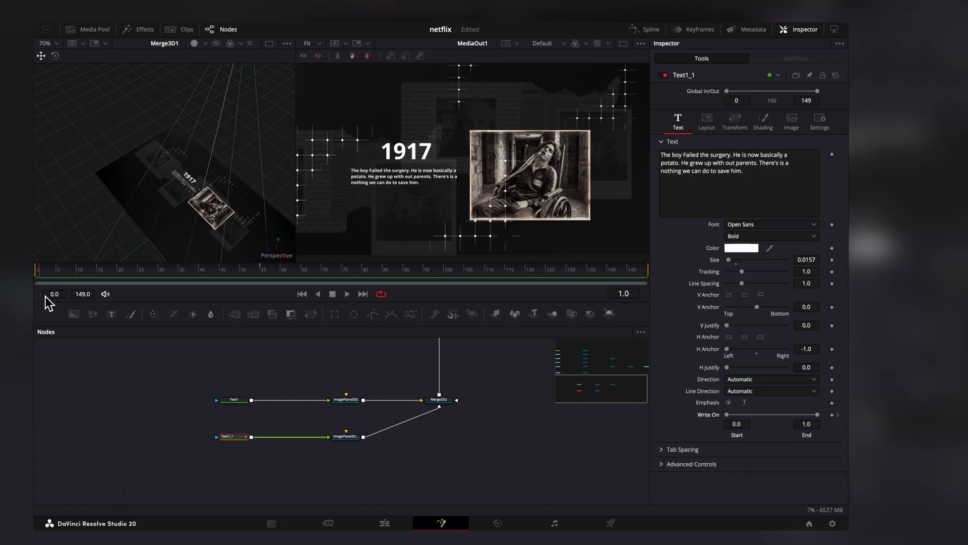
{"action": "left_click_drag", "start_coordinate": [810, 427], "coordinate": [727, 424]}
{"action": "left_click_drag", "start_coordinate": [45, 274], "coordinate": [89, 277]}
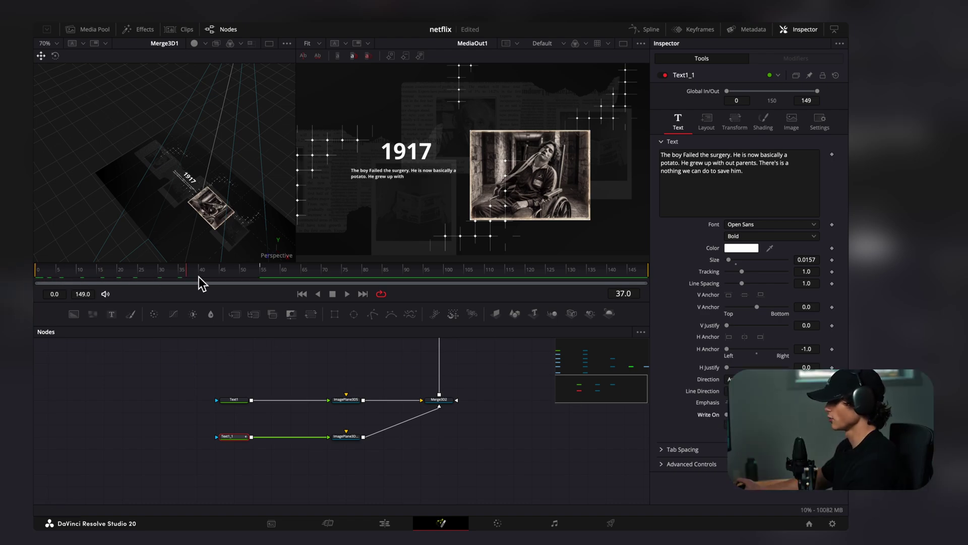
- Duplicate the paragraph text with its plane into the second merge, and move the copy below the portrait
{"action": "left_click_drag", "start_coordinate": [369, 446], "coordinate": [225, 412]}
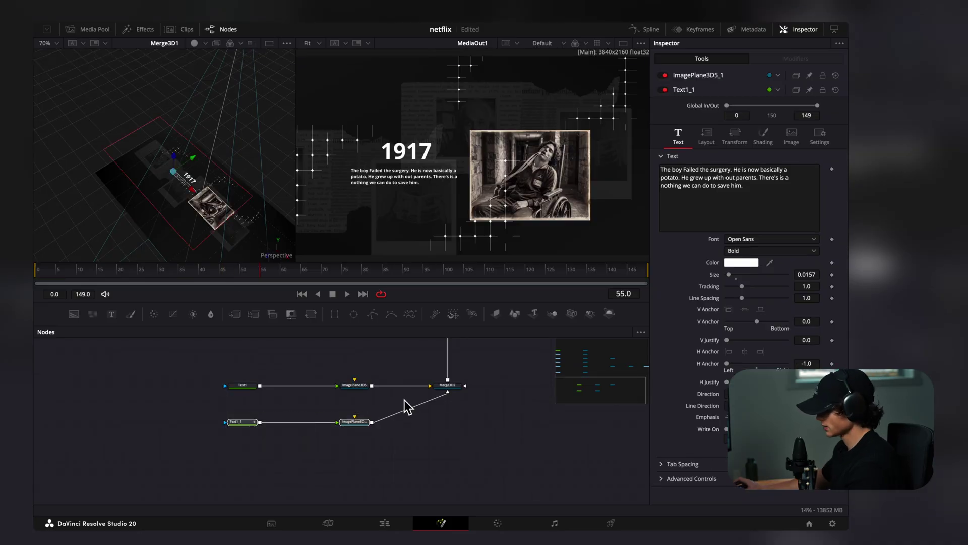
{"action": "key", "text": "ctrl+v"}
{"action": "left_click_drag", "start_coordinate": [371, 447], "coordinate": [447, 391]}
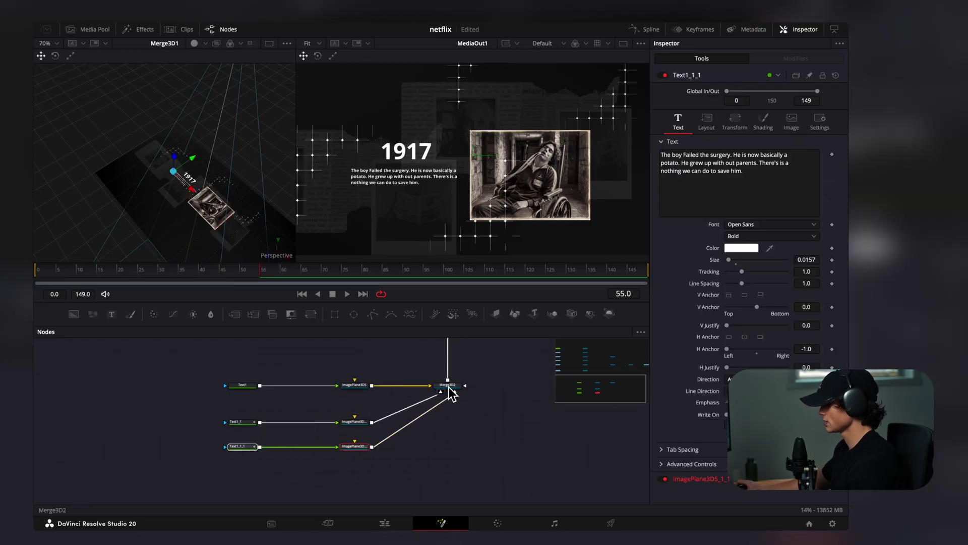
{"action": "left_click_drag", "start_coordinate": [180, 199], "coordinate": [222, 218]}
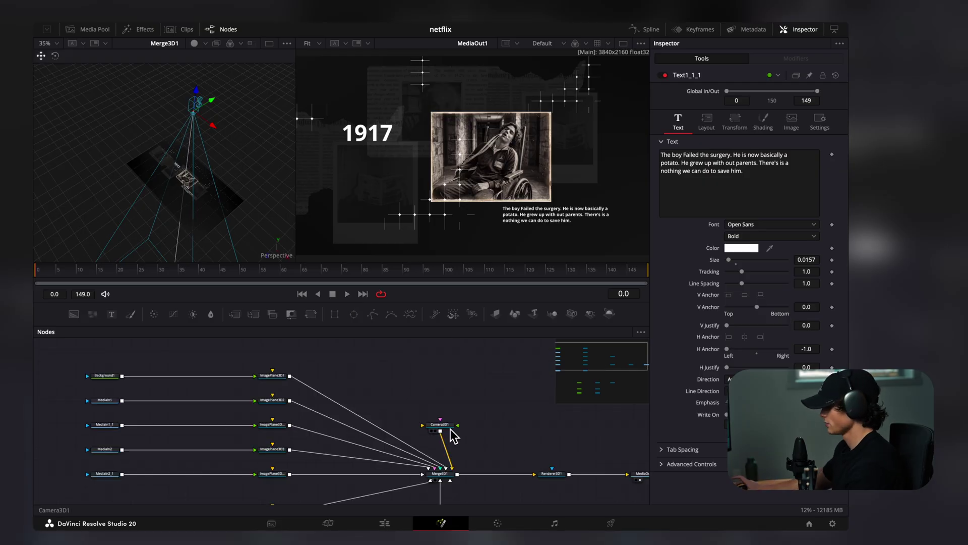
- Reposition Camera3D1 to about 0.28, 2.47 and 0.10 on X, Y and Z, rotated 18.3 degrees on Y and -7.8 on Z
{"action": "left_click", "coordinate": [452, 426]}
{"action": "left_click_drag", "start_coordinate": [197, 90], "coordinate": [197, 86]}
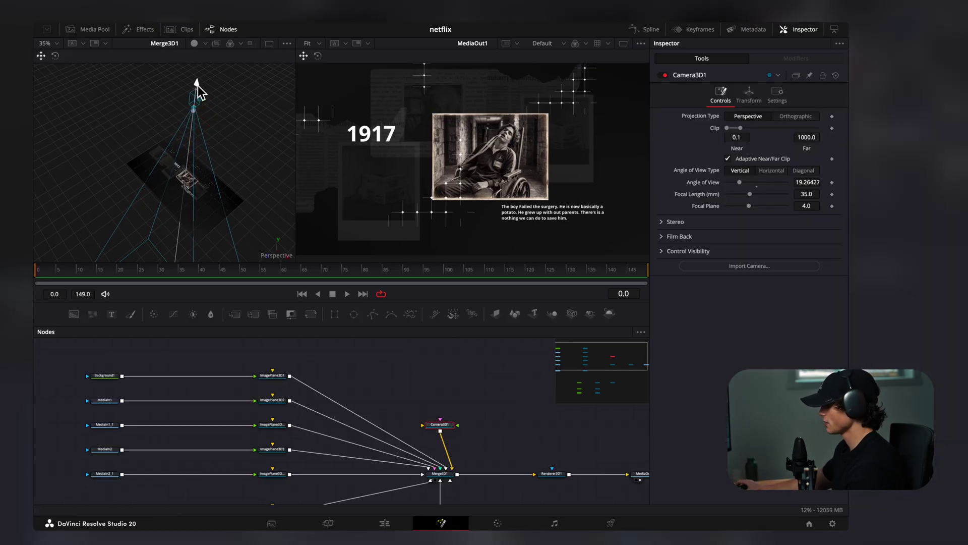
{"action": "left_click", "coordinate": [749, 94]}
{"action": "left_click_drag", "start_coordinate": [757, 202], "coordinate": [761, 204]}
{"action": "left_click_drag", "start_coordinate": [756, 215], "coordinate": [754, 215]}
{"action": "left_click_drag", "start_coordinate": [226, 149], "coordinate": [226, 129]}
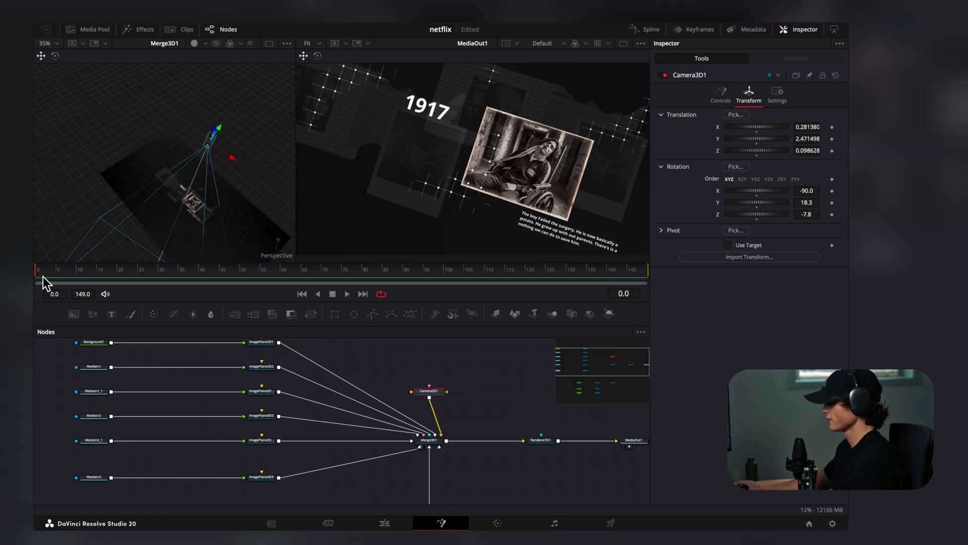
- Keyframe the camera's X, Y and Z translation and its X and Y rotation at frame 0
{"action": "left_click", "coordinate": [832, 128]}
{"action": "left_click", "coordinate": [833, 138]}
{"action": "left_click", "coordinate": [832, 150]}
{"action": "left_click", "coordinate": [832, 203]}
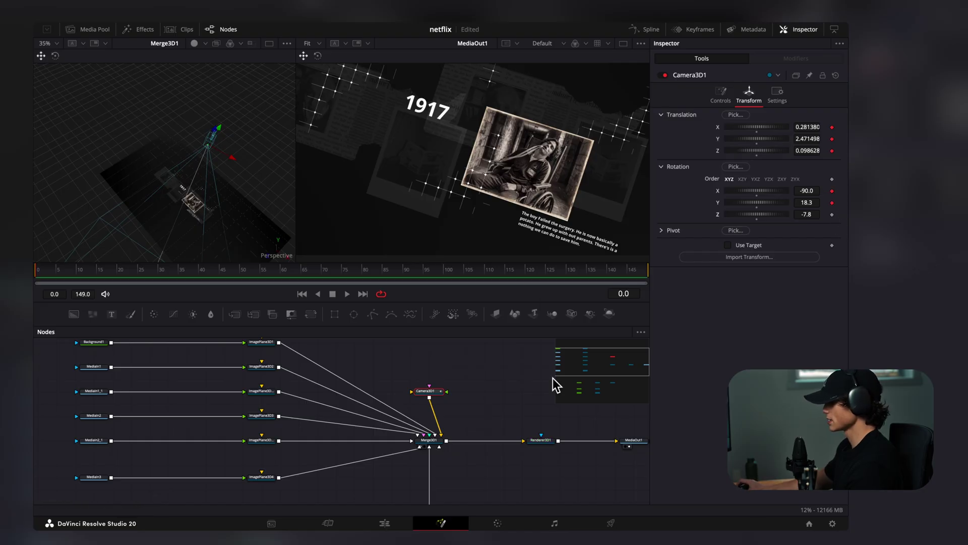
- At frame 149, rotate the camera to about -10.4 degrees on Y and 5.2 on Z, and move it closer to the 1917 text
{"action": "left_click", "coordinate": [615, 272]}
{"action": "left_click_drag", "start_coordinate": [647, 280], "coordinate": [649, 280]}
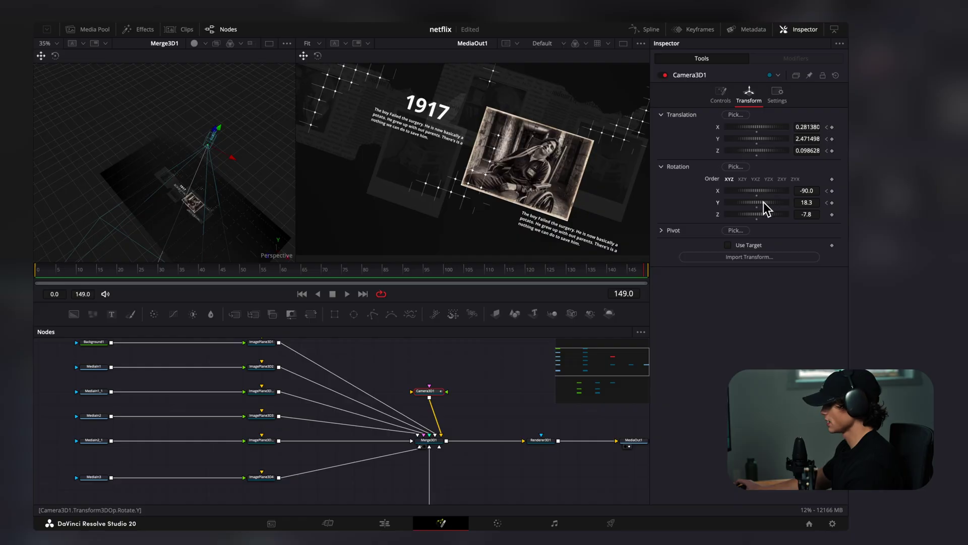
{"action": "left_click_drag", "start_coordinate": [763, 202], "coordinate": [759, 203]}
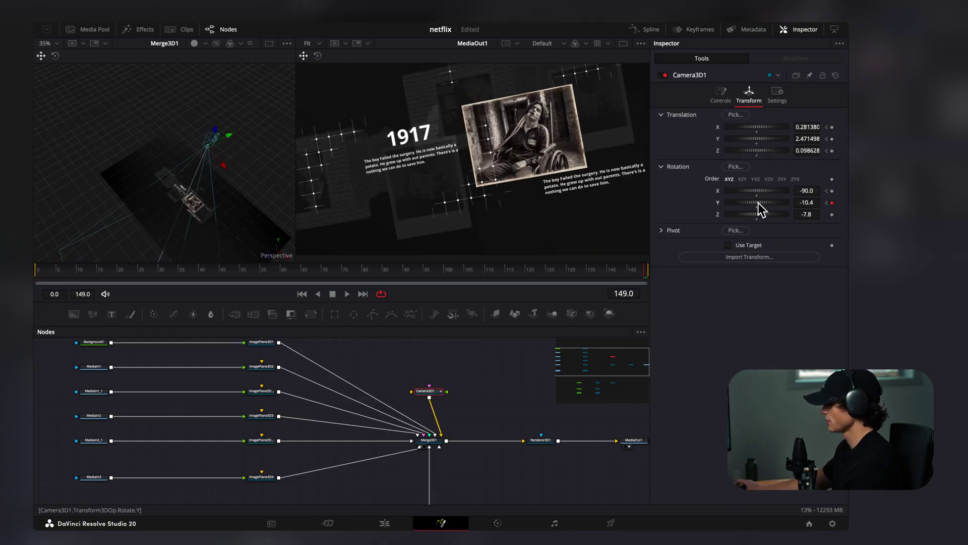
{"action": "double_click", "coordinate": [754, 215]}
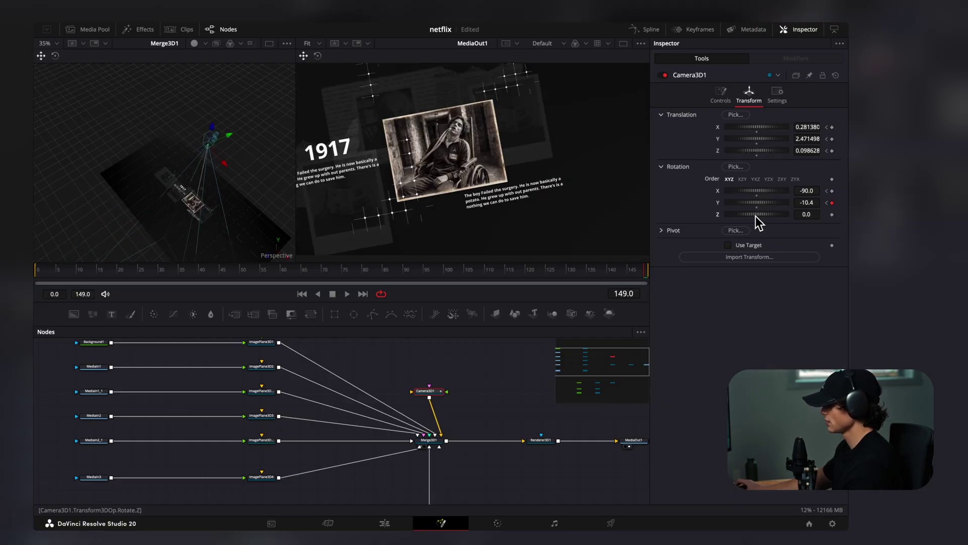
{"action": "left_click_drag", "start_coordinate": [755, 217], "coordinate": [758, 217]}
{"action": "left_click_drag", "start_coordinate": [211, 128], "coordinate": [214, 163]}
{"action": "left_click_drag", "start_coordinate": [231, 209], "coordinate": [217, 156]}
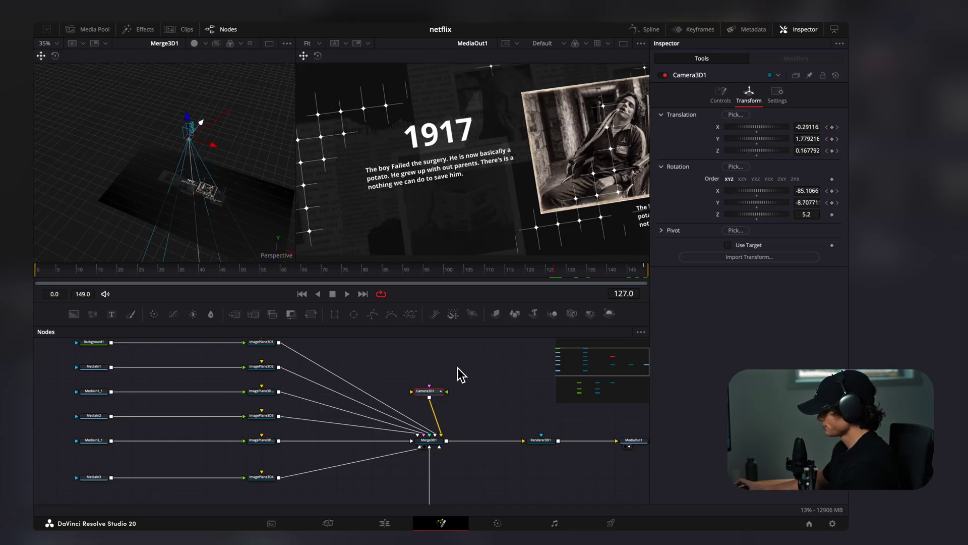
- Turn on the focal plane display in the camera's control visibility settings
{"action": "left_click", "coordinate": [723, 93]}
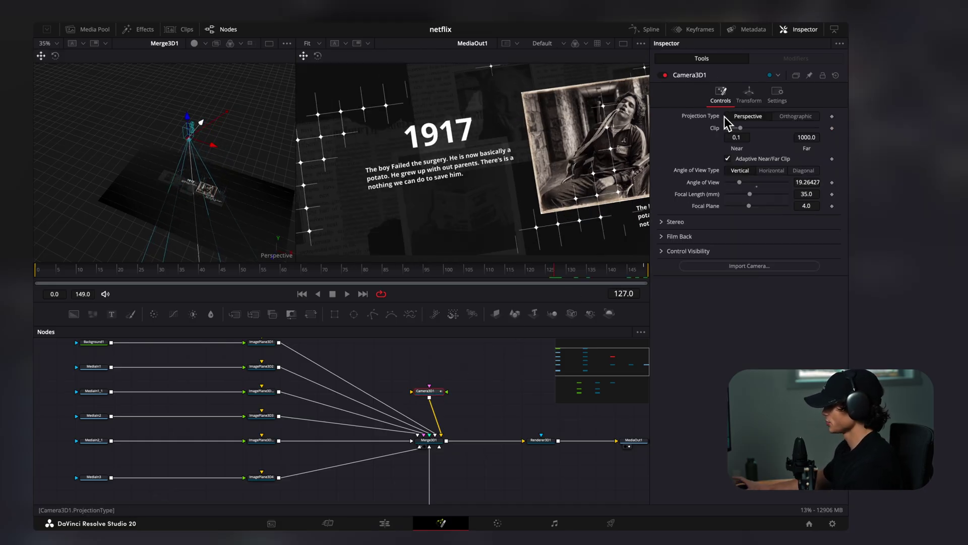
{"action": "left_click", "coordinate": [662, 252]}
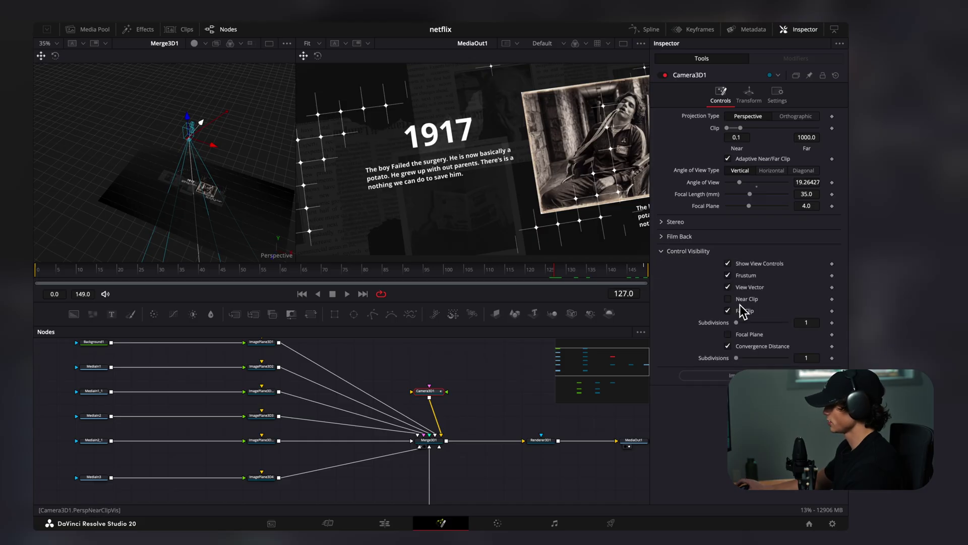
{"action": "left_click", "coordinate": [730, 336]}
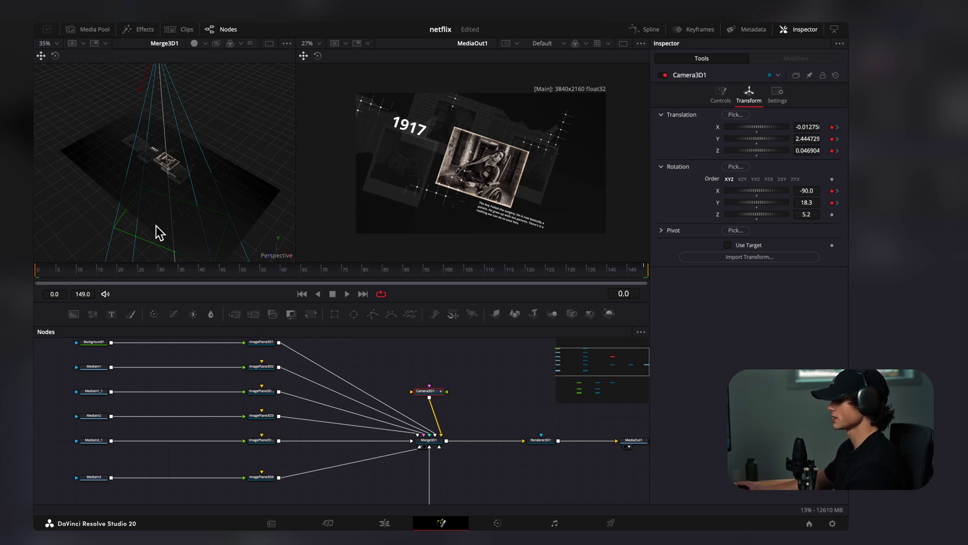
- Set the camera's focal plane to about 2.01 at the portrait's level and keyframe it at frame 0
{"action": "left_click", "coordinate": [721, 93]}
{"action": "left_click_drag", "start_coordinate": [749, 206], "coordinate": [738, 207]}
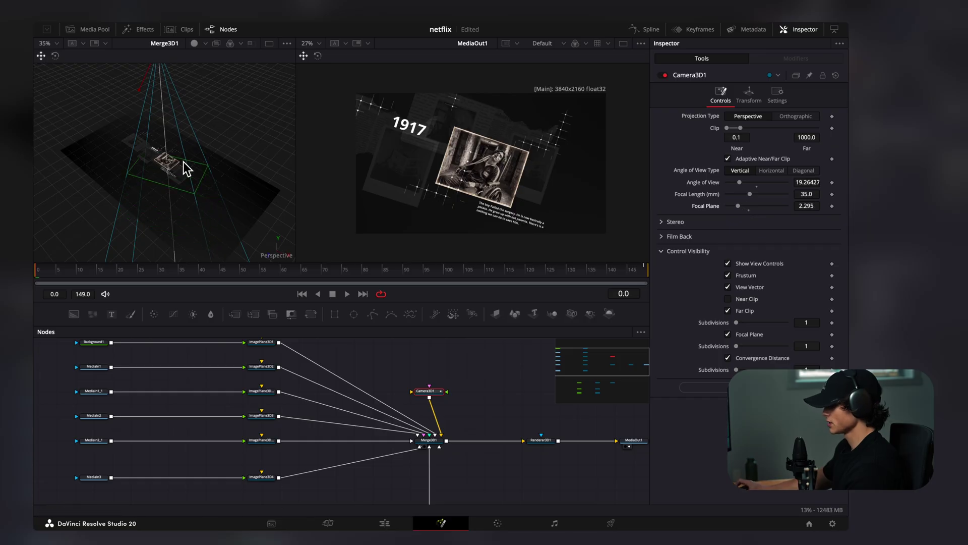
{"action": "scroll", "coordinate": [162, 175], "scroll_direction": "up", "scroll_amount": 3}
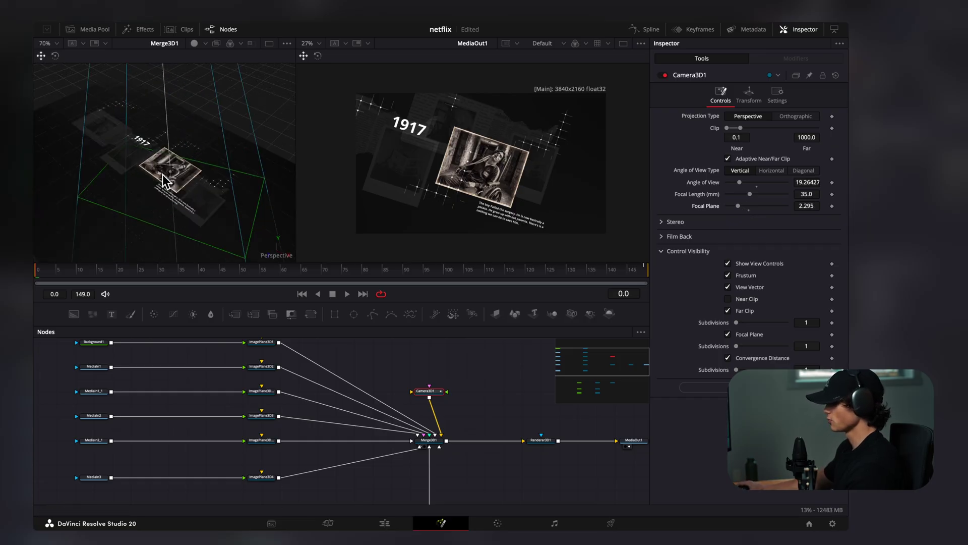
{"action": "left_click_drag", "start_coordinate": [171, 216], "coordinate": [157, 119]}
{"action": "left_click_drag", "start_coordinate": [740, 207], "coordinate": [736, 207]}
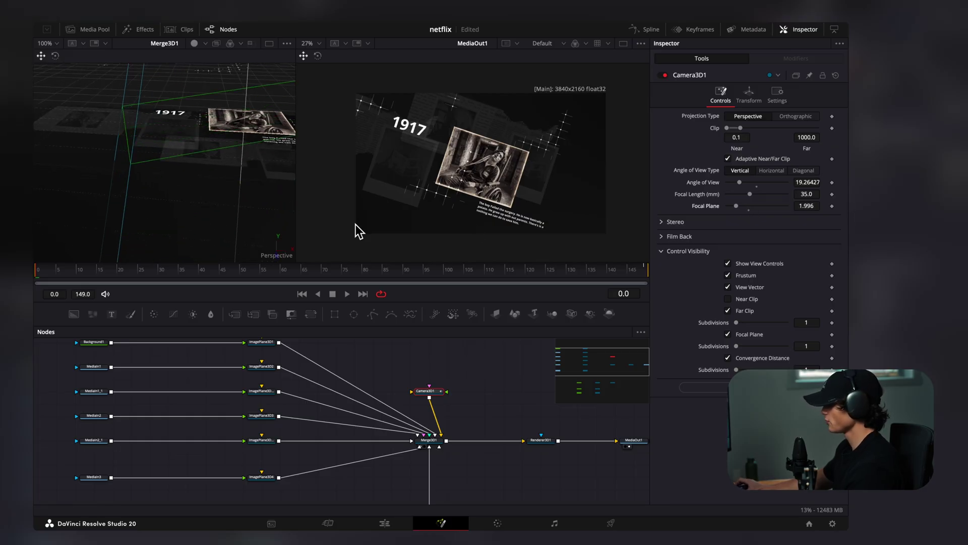
{"action": "left_click_drag", "start_coordinate": [215, 178], "coordinate": [218, 208]}
{"action": "left_click_drag", "start_coordinate": [228, 195], "coordinate": [202, 204]}
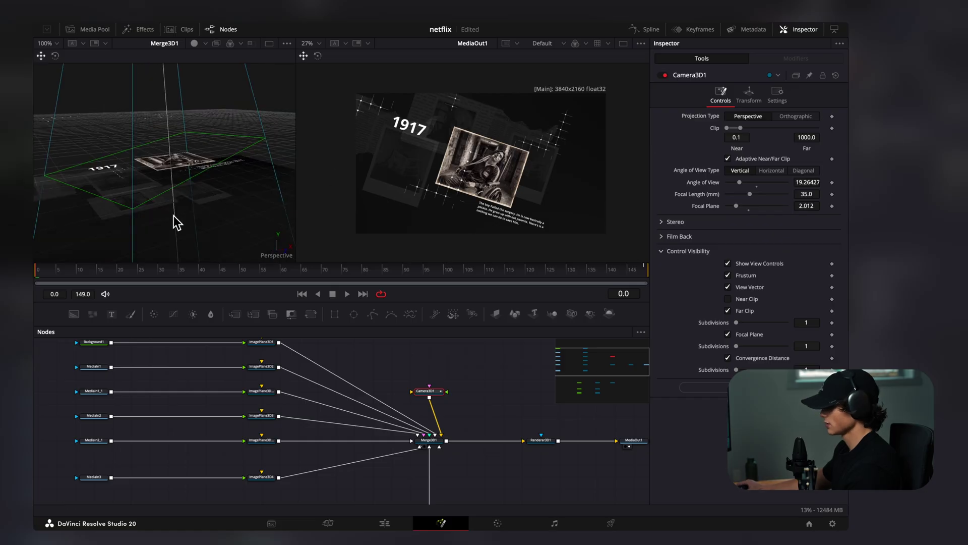
{"action": "left_click_drag", "start_coordinate": [193, 209], "coordinate": [174, 237]}
{"action": "scroll", "coordinate": [179, 240], "scroll_direction": "down", "scroll_amount": 3}
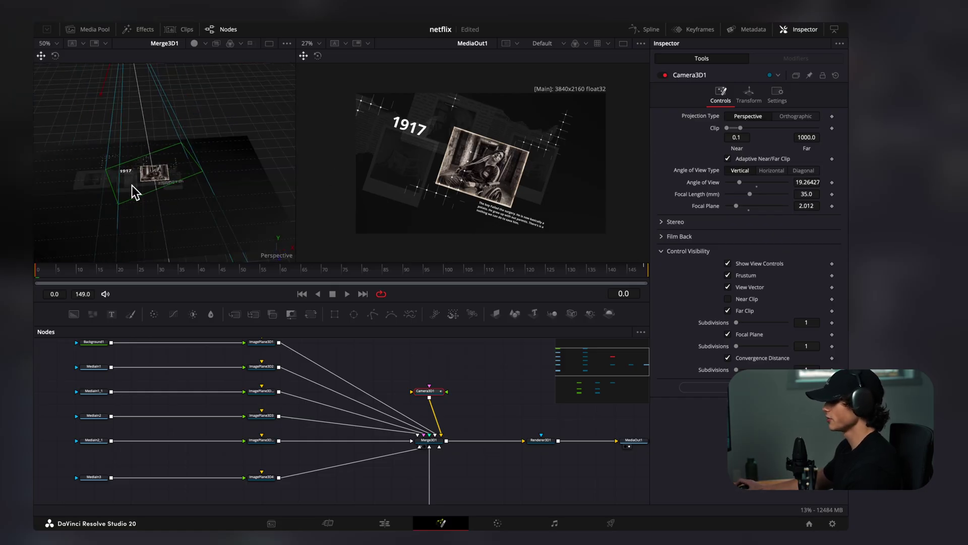
{"action": "mouse_move", "coordinate": [50, 274]}
{"action": "left_mouse_down"}
{"action": "mouse_move", "coordinate": [107, 276]}
{"action": "mouse_move", "coordinate": [160, 251]}
{"action": "mouse_move", "coordinate": [178, 223]}
{"action": "mouse_move", "coordinate": [230, 276]}
{"action": "mouse_move", "coordinate": [277, 274]}
{"action": "mouse_move", "coordinate": [38, 282]}
{"action": "left_mouse_up"}
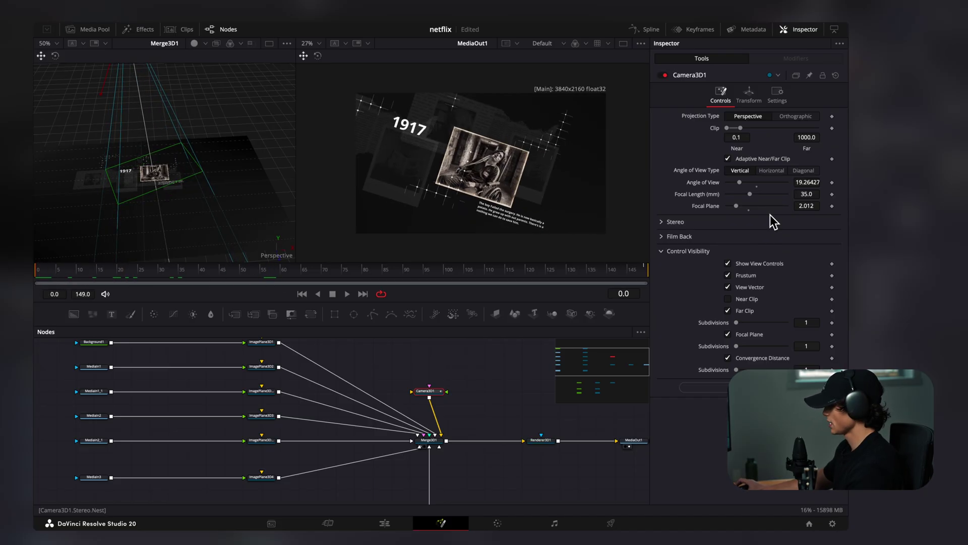
{"action": "left_click", "coordinate": [832, 206]}
- At frame 149, lower the focal plane distance to match the 1917 text's level, and play back the animation
{"action": "left_click", "coordinate": [646, 276]}
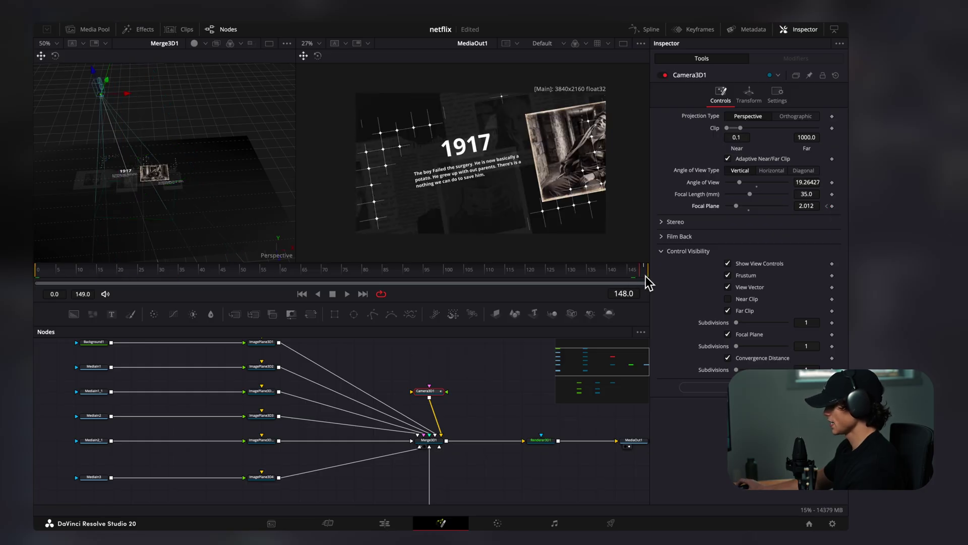
{"action": "left_click_drag", "start_coordinate": [736, 206], "coordinate": [732, 206]}
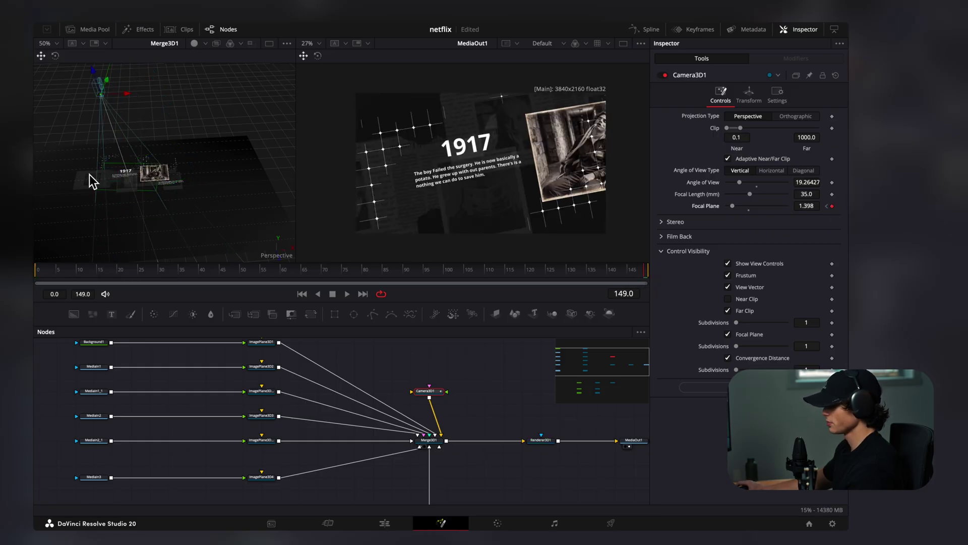
{"action": "scroll", "coordinate": [182, 201], "scroll_direction": "up", "scroll_amount": 3}
{"action": "left_click_drag", "start_coordinate": [167, 214], "coordinate": [204, 160]}
{"action": "left_click_drag", "start_coordinate": [735, 206], "coordinate": [738, 215]}
{"action": "left_click_drag", "start_coordinate": [282, 272], "coordinate": [218, 274]}
{"action": "key", "text": "space"}
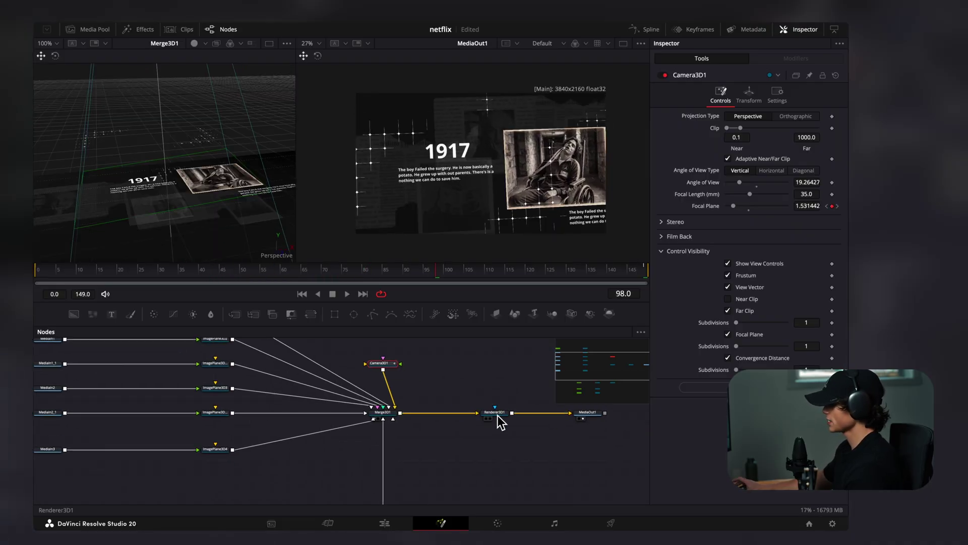
- Switch the renderer to Hardware Renderer and enable accumulation effects with depth of field at quality 87 and a DoF blur of 0.2
{"action": "left_click", "coordinate": [497, 414]}
{"action": "left_click", "coordinate": [812, 197]}
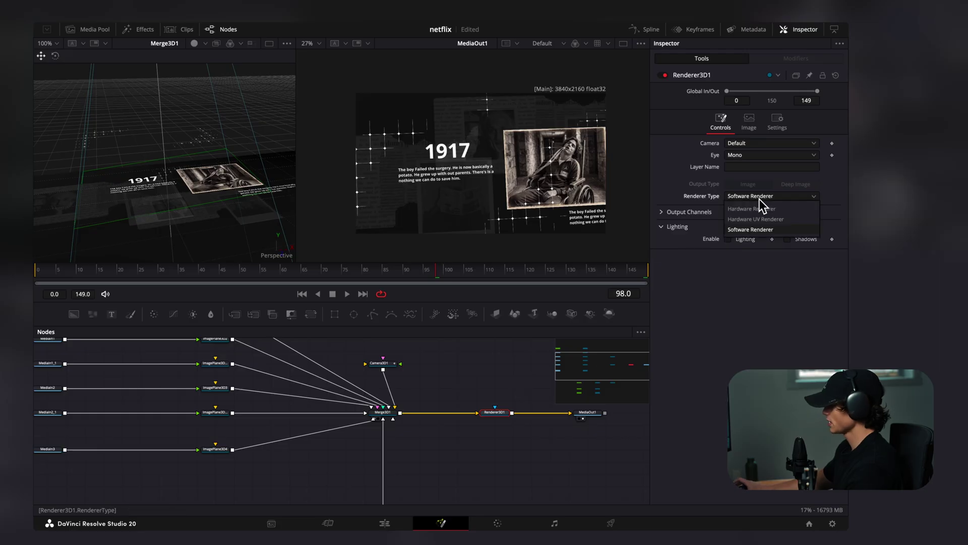
{"action": "left_click", "coordinate": [779, 216]}
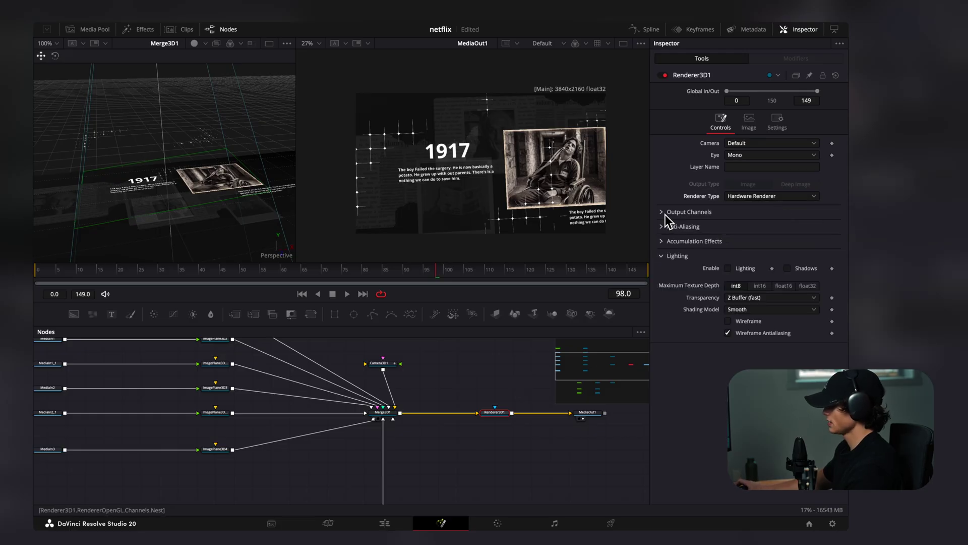
{"action": "left_click", "coordinate": [664, 241]}
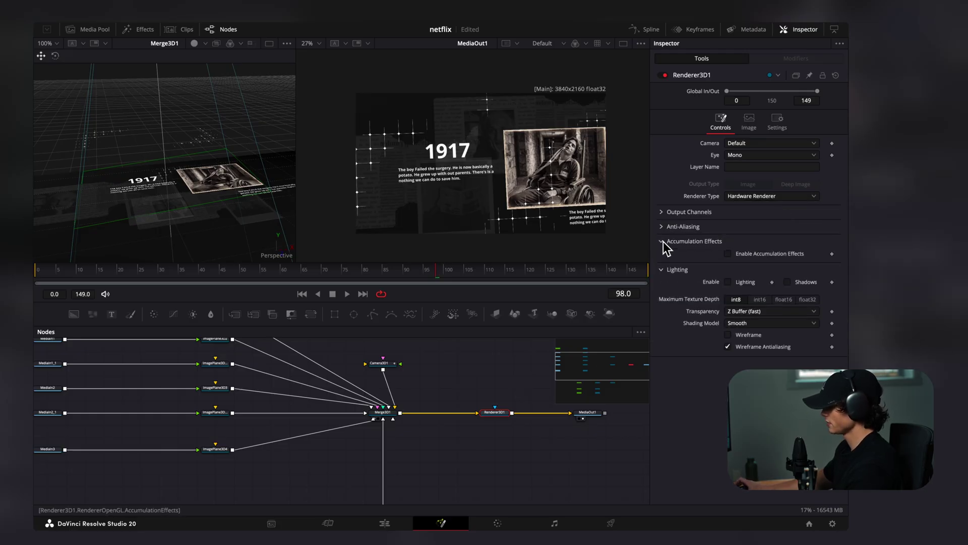
{"action": "left_click", "coordinate": [728, 254]}
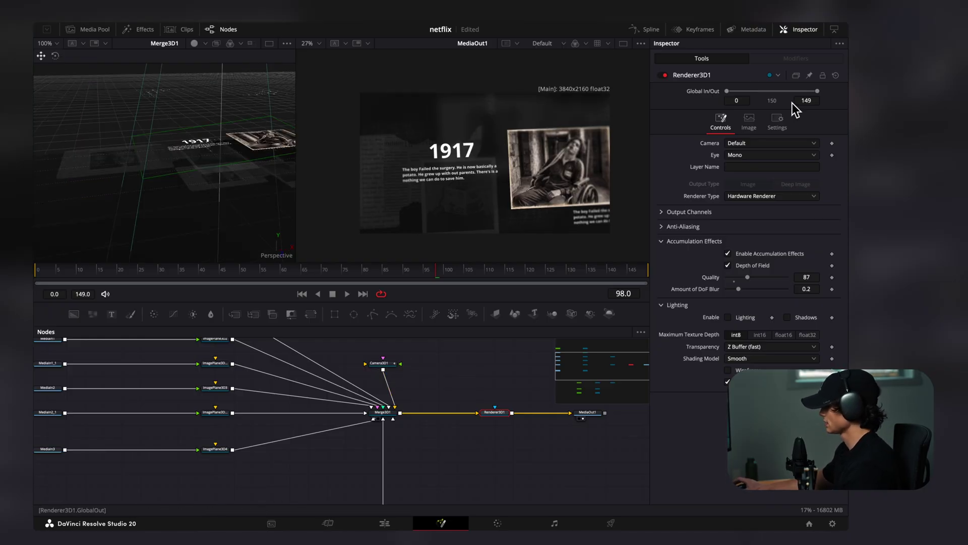
- Turn on motion blur in the renderer's settings
{"action": "left_click", "coordinate": [777, 121]}
{"action": "left_click", "coordinate": [729, 184]}
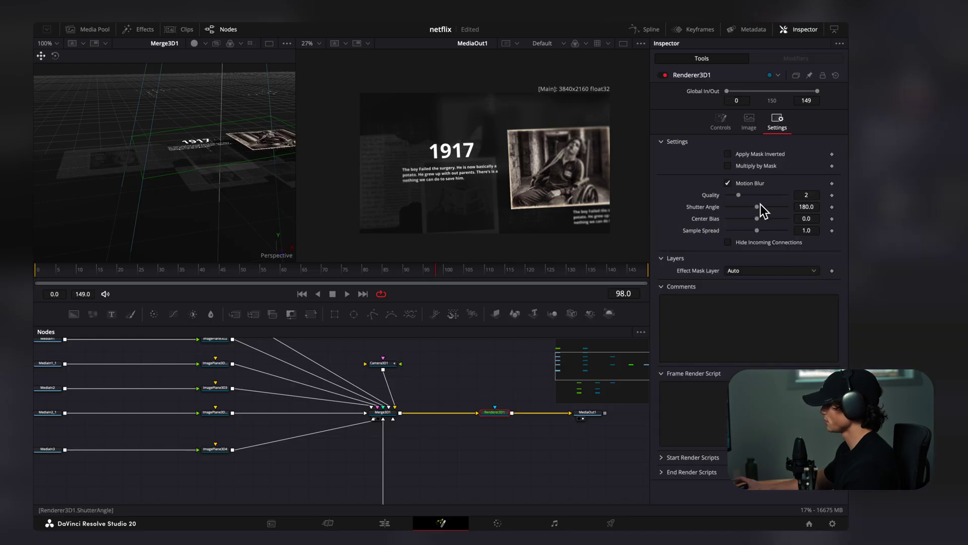
{"action": "left_click", "coordinate": [721, 124]}
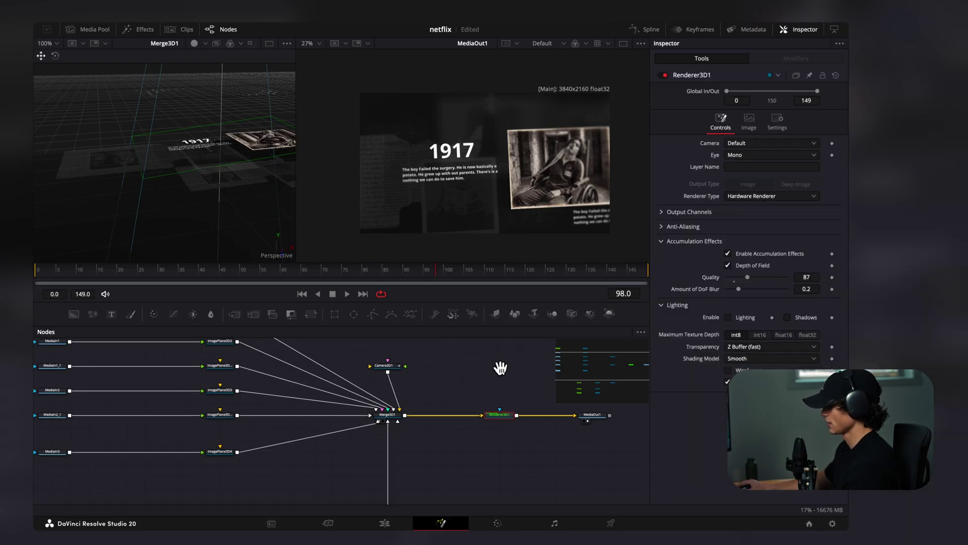
{"action": "left_click_drag", "start_coordinate": [496, 366], "coordinate": [517, 376]}
{"action": "scroll", "coordinate": [510, 381], "scroll_direction": "down", "scroll_amount": 1}
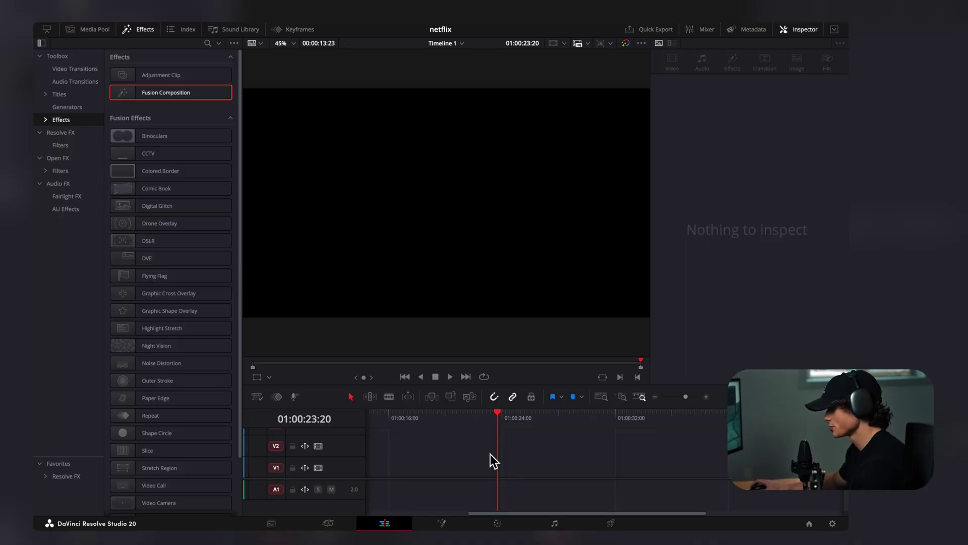
- Add a new Fusion Composition to the timeline at the playhead and open it on the Fusion page
{"action": "left_click_drag", "start_coordinate": [170, 95], "coordinate": [504, 474]}
{"action": "left_click", "coordinate": [442, 523]}
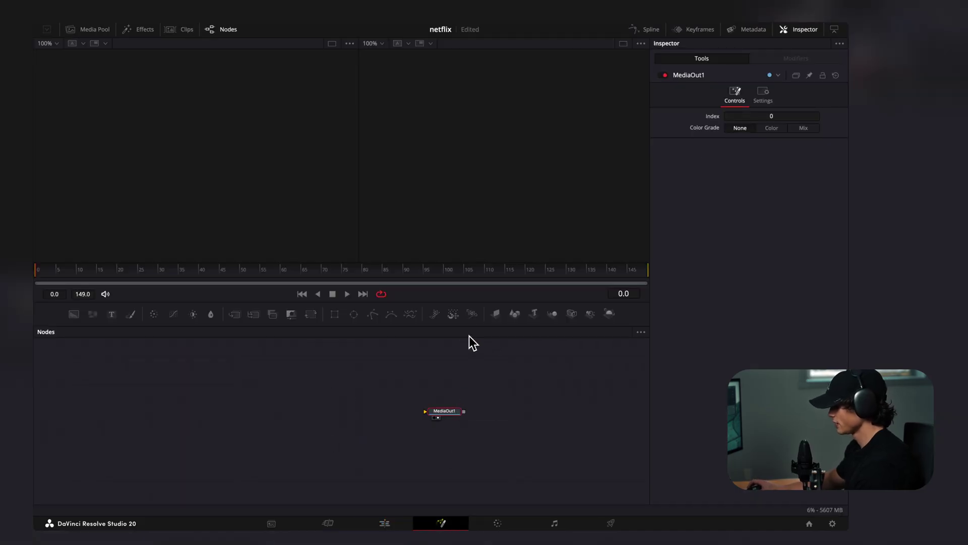
- Add Merge3D, Renderer3D and Camera3D nodes, wiring the camera into the merge and the renderer into MediaOut1
{"action": "left_click", "coordinate": [499, 343]}
{"action": "left_click_drag", "start_coordinate": [285, 409], "coordinate": [285, 409]}
{"action": "left_click_drag", "start_coordinate": [609, 313], "coordinate": [350, 424]}
{"action": "mouse_move", "coordinate": [572, 313]}
{"action": "left_mouse_down"}
{"action": "mouse_move", "coordinate": [309, 385]}
{"action": "mouse_move", "coordinate": [280, 373]}
{"action": "left_mouse_up"}
{"action": "left_click_drag", "start_coordinate": [295, 411], "coordinate": [437, 415]}
{"action": "left_click_drag", "start_coordinate": [295, 370], "coordinate": [281, 411]}
- Import the chessboard FBX model, connect it to Merge3D1, and set its scale to 0.03
{"action": "left_click_drag", "start_coordinate": [289, 177], "coordinate": [291, 179]}
{"action": "left_click_drag", "start_coordinate": [202, 25], "coordinate": [329, 437]}
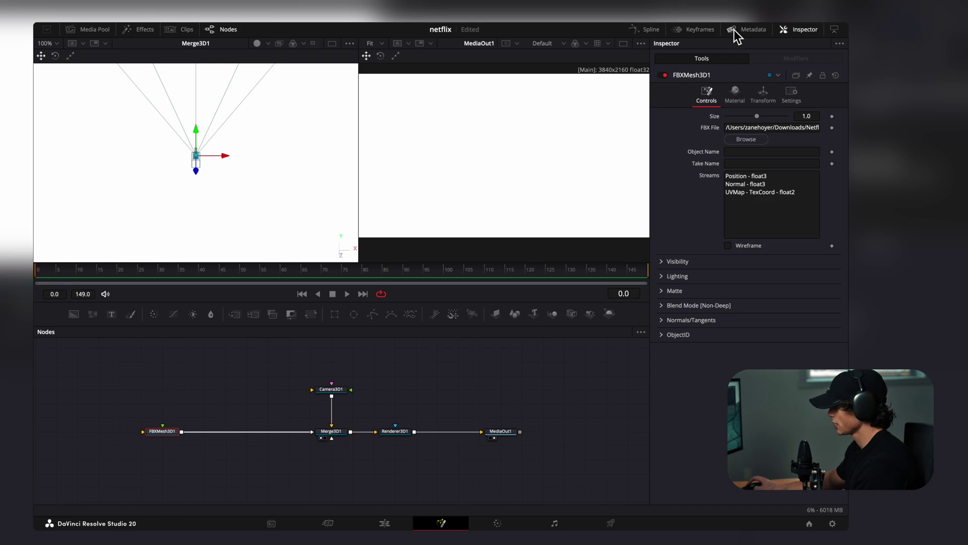
{"action": "left_click", "coordinate": [761, 93]}
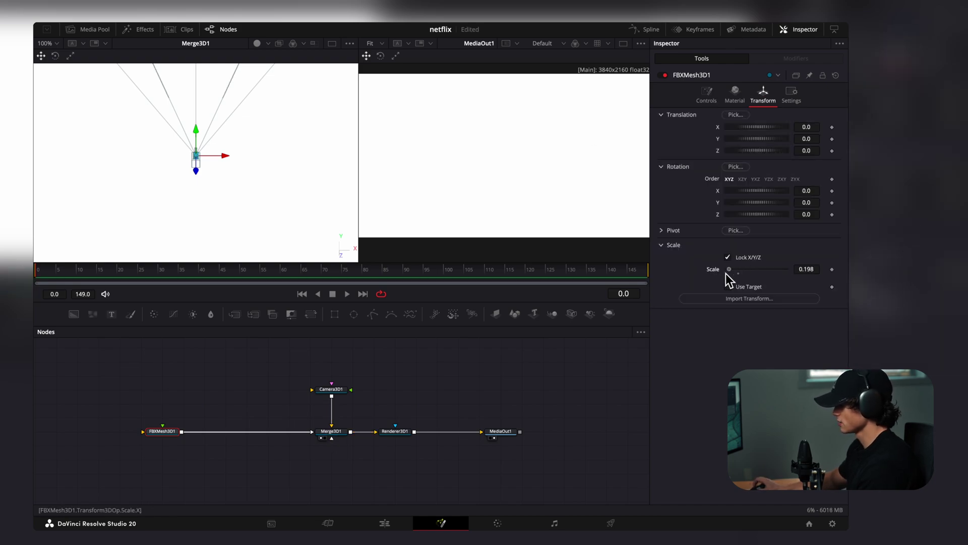
{"action": "left_click_drag", "start_coordinate": [725, 273], "coordinate": [719, 275]}
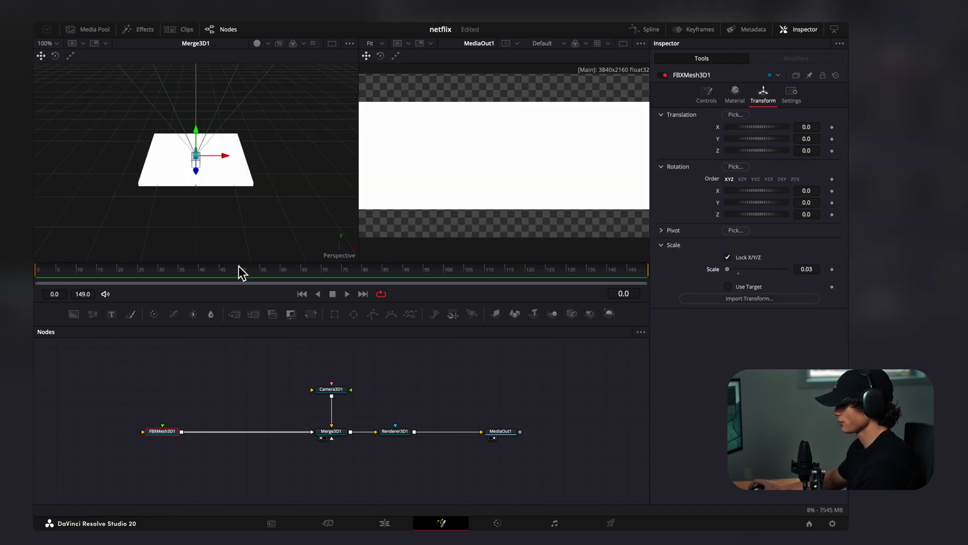
- Raise the camera to about 0.096 on Y and tilt it to -10.4 degrees on X to look down at the board
{"action": "left_click_drag", "start_coordinate": [250, 205], "coordinate": [196, 199]}
{"action": "left_click_drag", "start_coordinate": [169, 163], "coordinate": [232, 159]}
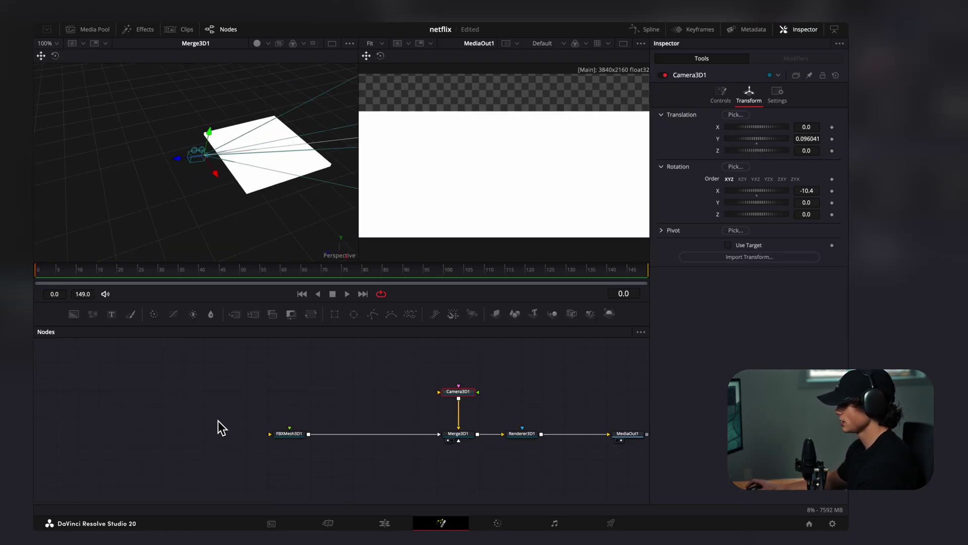
- Add a Blinn material node and connect it to the material input of the chessboard mesh
{"action": "left_click", "coordinate": [211, 423]}
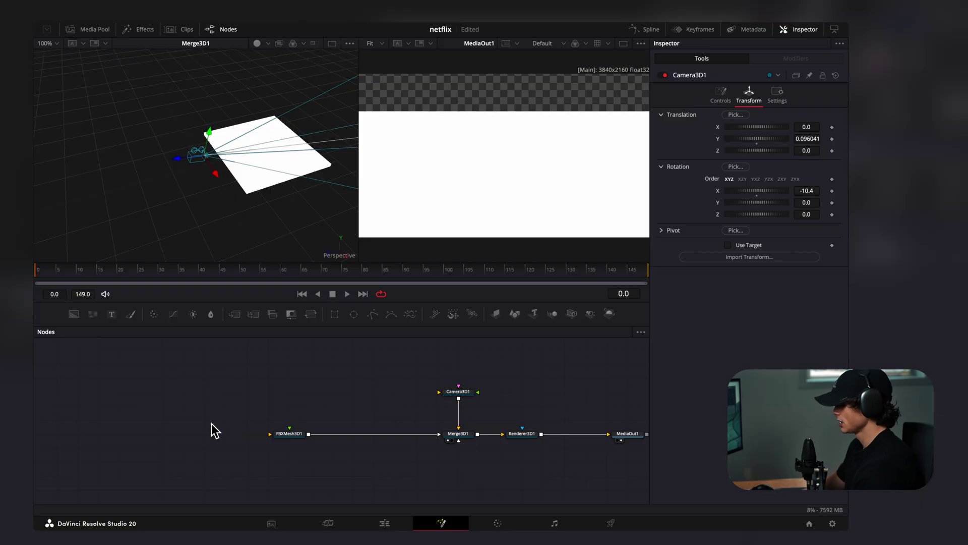
{"action": "key", "text": "shift+space"}
{"action": "type", "text": "blin"}
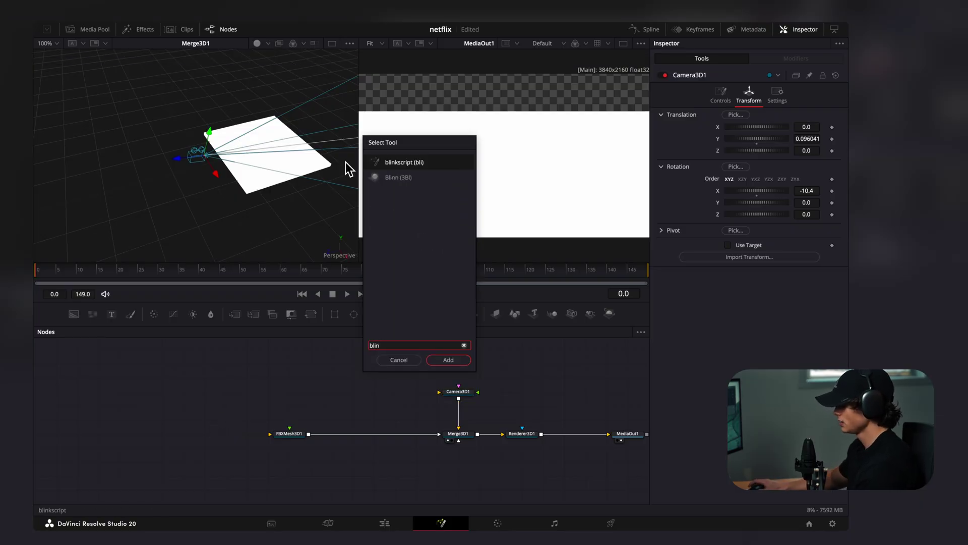
{"action": "key", "text": "Down"}
{"action": "key", "text": "Return"}
{"action": "left_click_drag", "start_coordinate": [224, 434], "coordinate": [297, 440]}
{"action": "scroll", "coordinate": [294, 437], "scroll_direction": "left", "scroll_amount": 5}
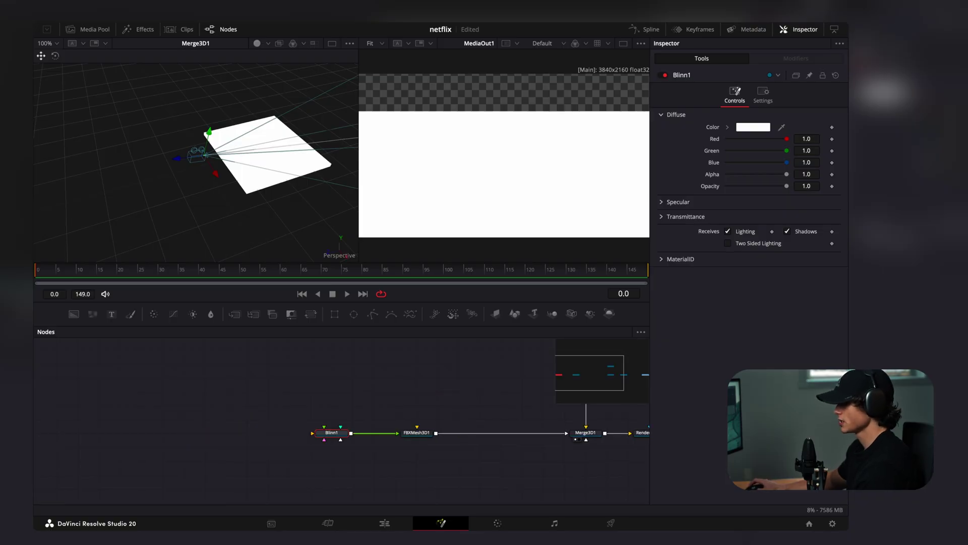
- Import the chessboard colour texture into the Blinn node and close the CHESSBOARDNORMAL.png preview
{"action": "left_click_drag", "start_coordinate": [20, 353], "coordinate": [222, 435]}
{"action": "left_click_drag", "start_coordinate": [246, 432], "coordinate": [335, 437]}
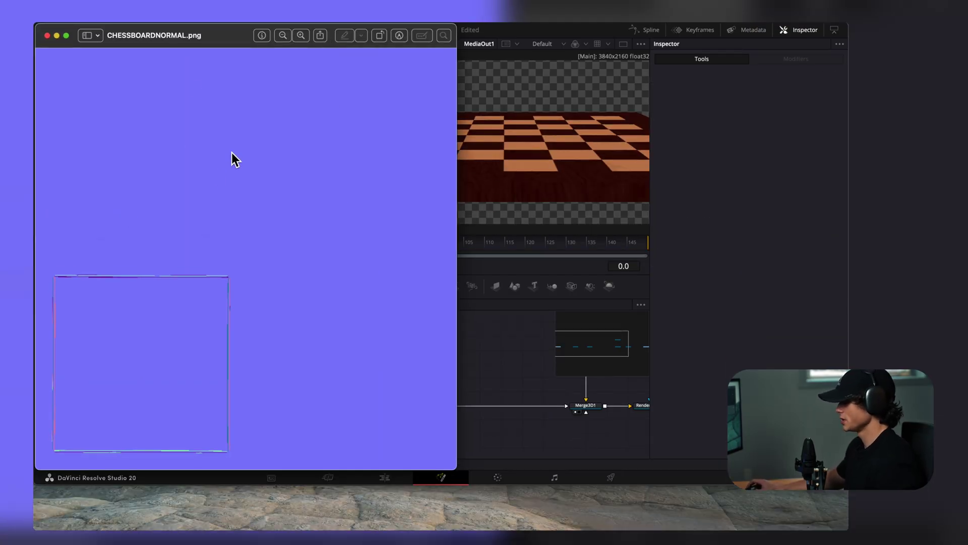
{"action": "left_click", "coordinate": [47, 35]}
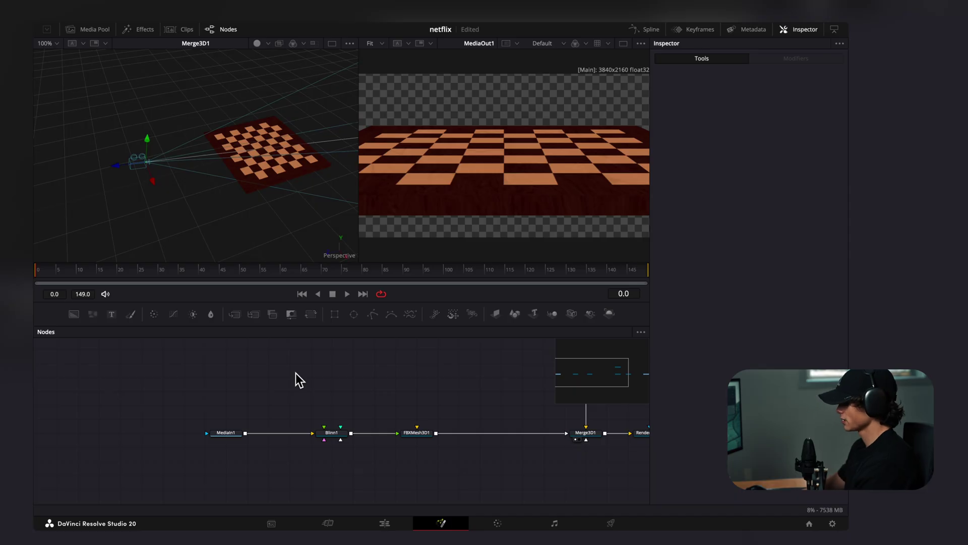
- Add a BumpMap node and connect it to the bump map input of the chessboard's Blinn node
{"action": "key", "text": "shift+space"}
{"action": "type", "text": "bump"}
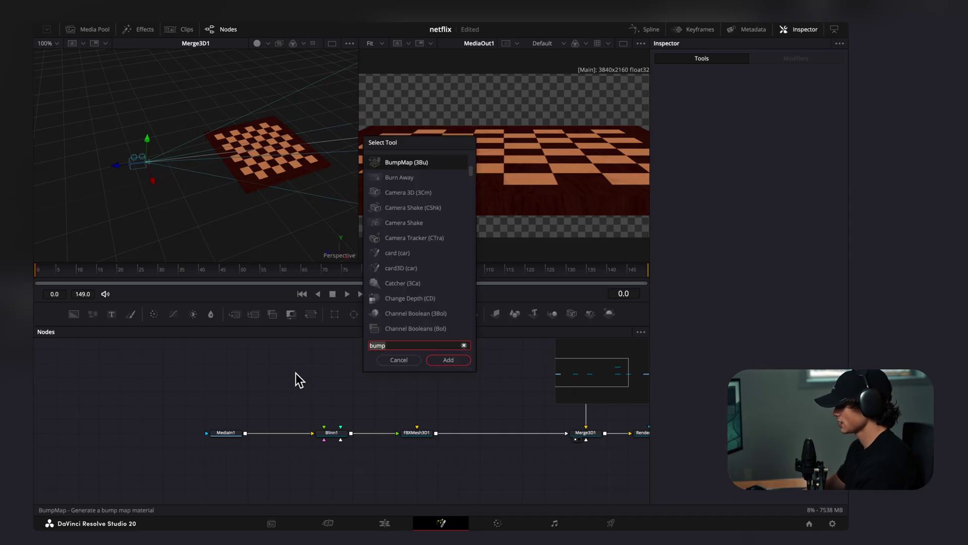
{"action": "key", "text": "Return"}
{"action": "left_click_drag", "start_coordinate": [311, 384], "coordinate": [324, 427]}
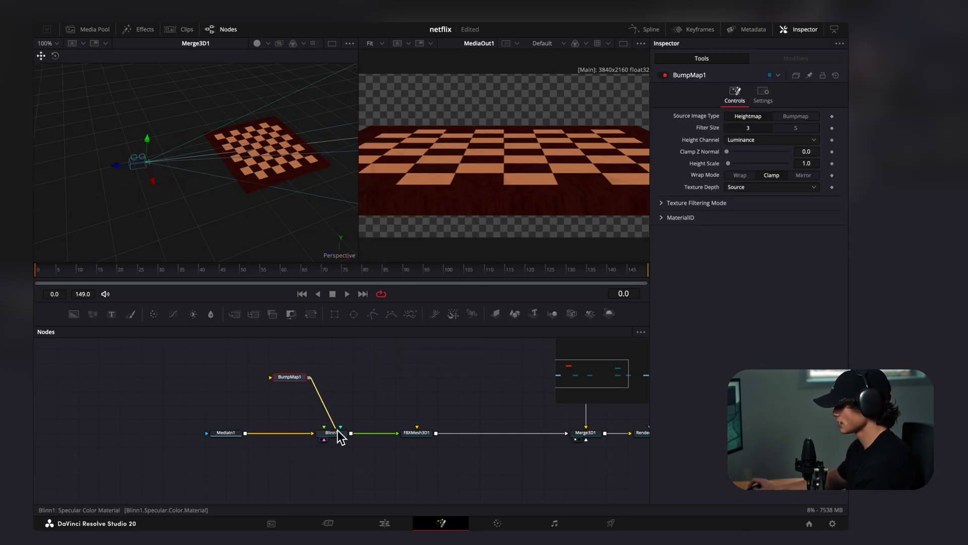
- Import CHESSBOARDNORMAL.png into the BumpMap node and set its source image type to Bumpmap
{"action": "left_click_drag", "start_coordinate": [130, 1], "coordinate": [312, 382]}
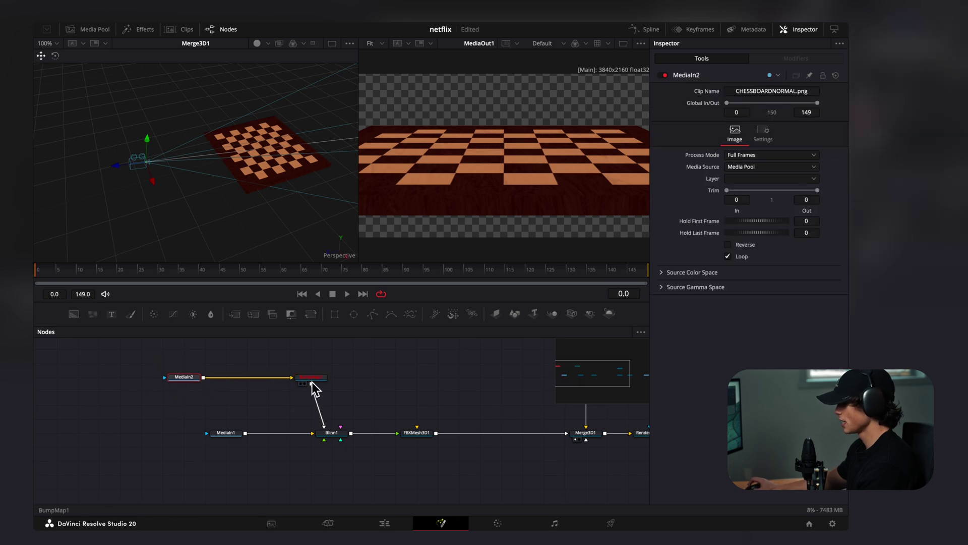
{"action": "left_click", "coordinate": [312, 383]}
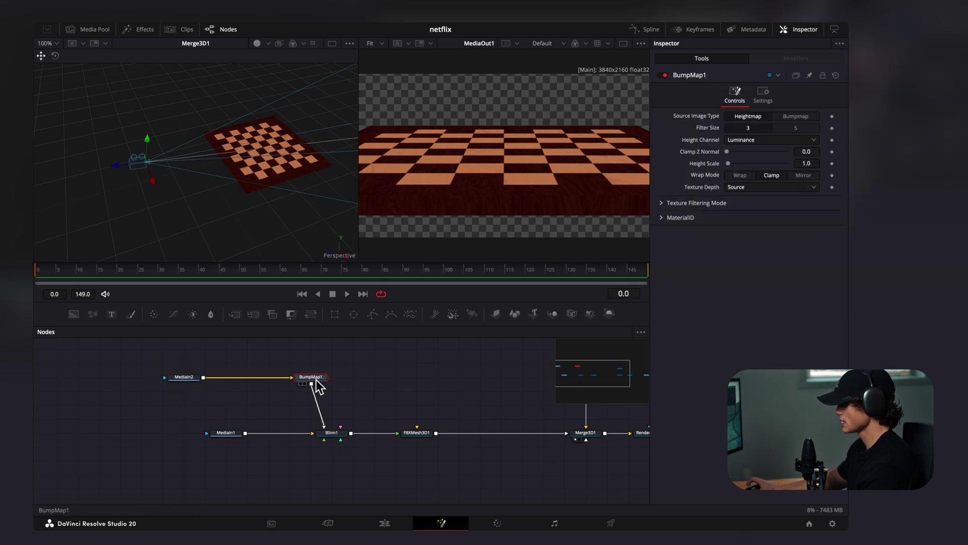
{"action": "left_click", "coordinate": [797, 119]}
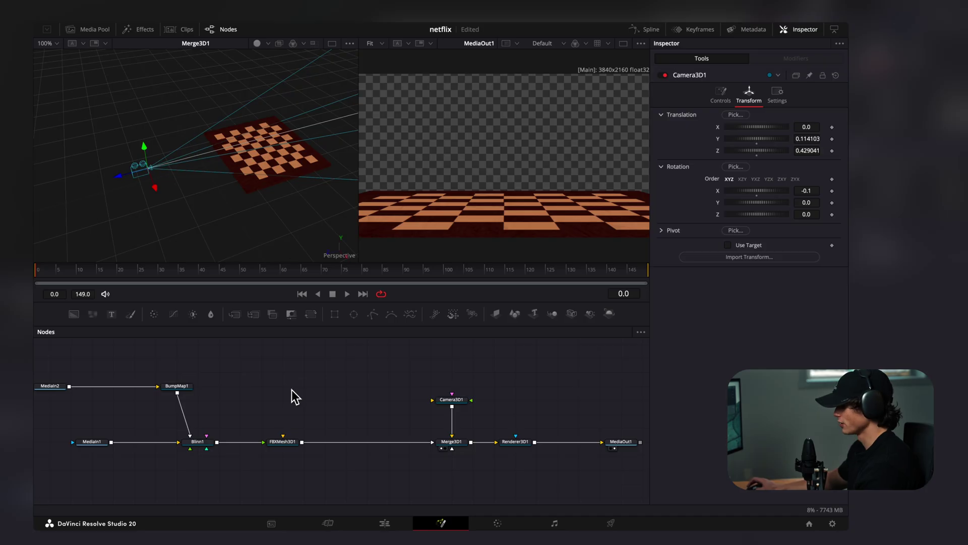
- Import the bookshelf FBX model and connect it to Merge3D1
{"action": "left_click_drag", "start_coordinate": [274, 2], "coordinate": [381, 383]}
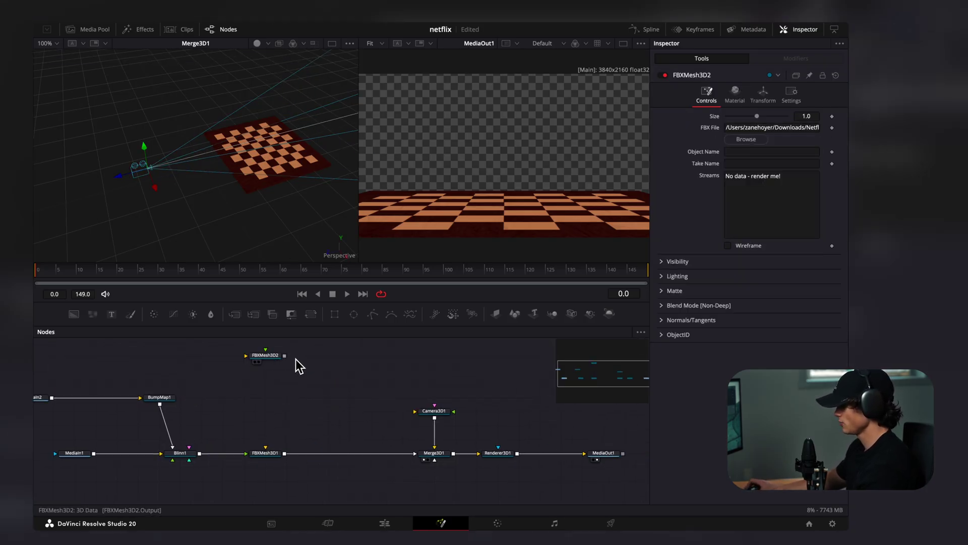
{"action": "left_click_drag", "start_coordinate": [285, 356], "coordinate": [443, 457]}
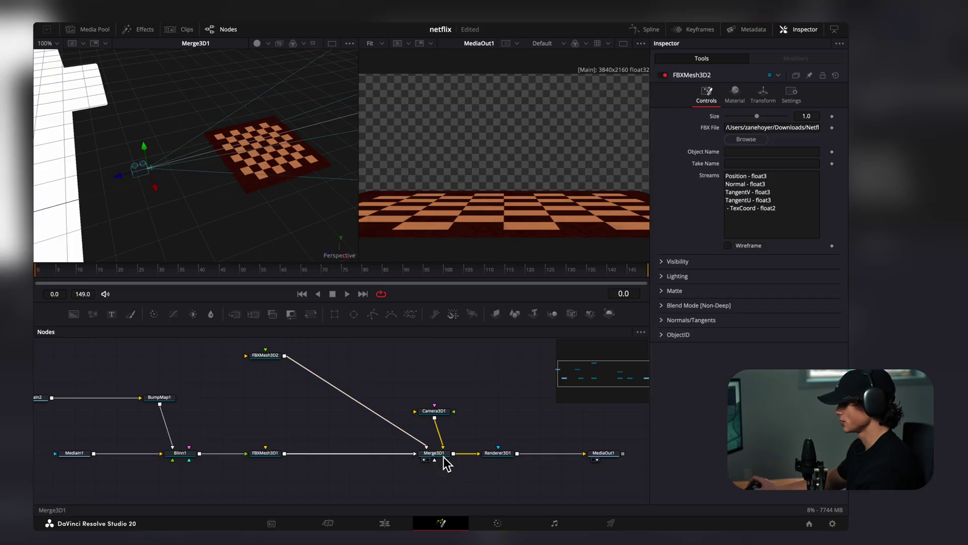
{"action": "scroll", "coordinate": [262, 240], "scroll_direction": "down", "scroll_amount": 10}
{"action": "left_click_drag", "start_coordinate": [262, 240], "coordinate": [199, 232]}
{"action": "scroll", "coordinate": [194, 212], "scroll_direction": "down", "scroll_amount": 2}
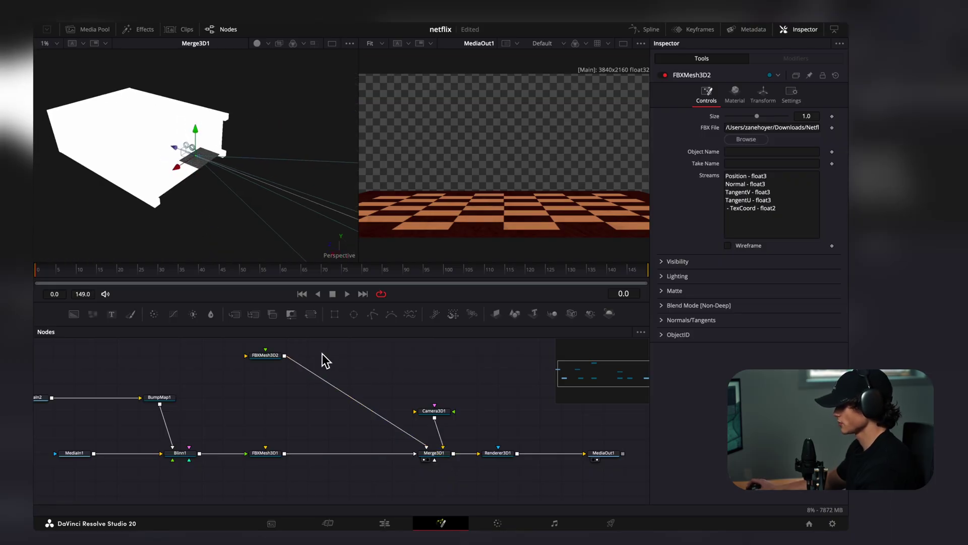
- Scale the bookshelf mesh down to 0.033
{"action": "left_click", "coordinate": [269, 355]}
{"action": "left_click", "coordinate": [762, 95]}
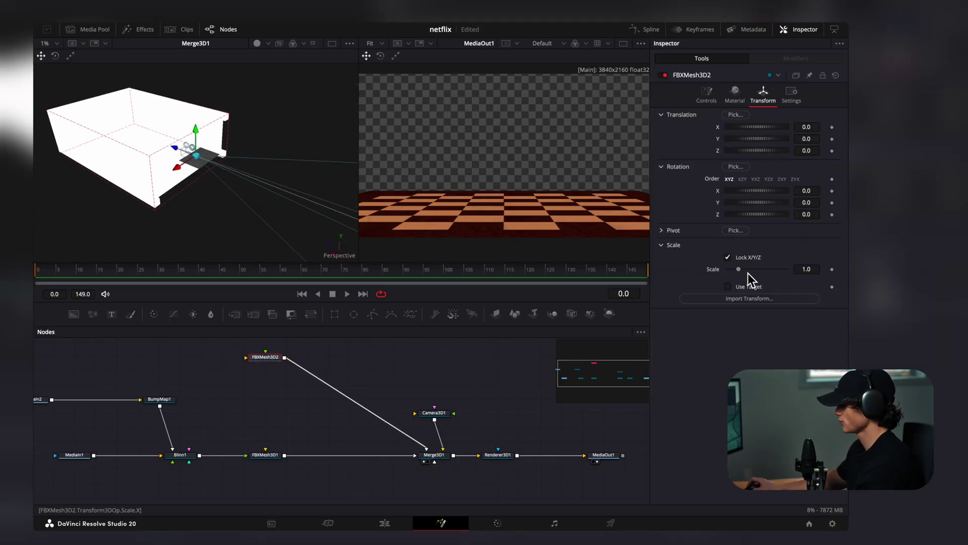
{"action": "left_click_drag", "start_coordinate": [739, 274], "coordinate": [731, 273]}
- Rotate the bookshelf -90 degrees on X and move it behind the chessboard, to about -1.77 on Y and -2.04 on Z
{"action": "mouse_move", "coordinate": [767, 191]}
{"action": "left_mouse_down"}
{"action": "mouse_move", "coordinate": [735, 192]}
{"action": "mouse_move", "coordinate": [759, 192]}
{"action": "left_mouse_up"}
{"action": "left_click", "coordinate": [816, 191]}
{"action": "type", "text": "-90"}
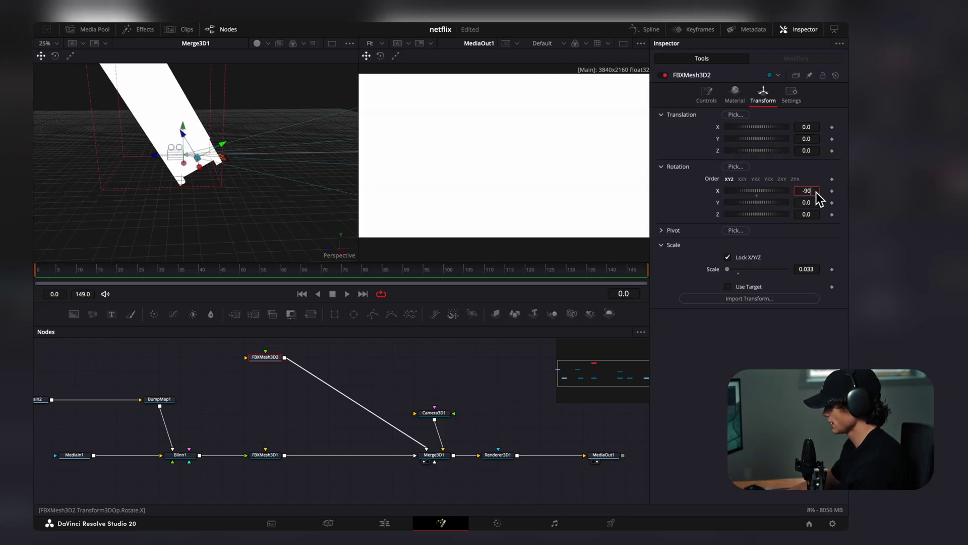
{"action": "key", "text": "Tab"}
{"action": "left_click_drag", "start_coordinate": [224, 156], "coordinate": [266, 177]}
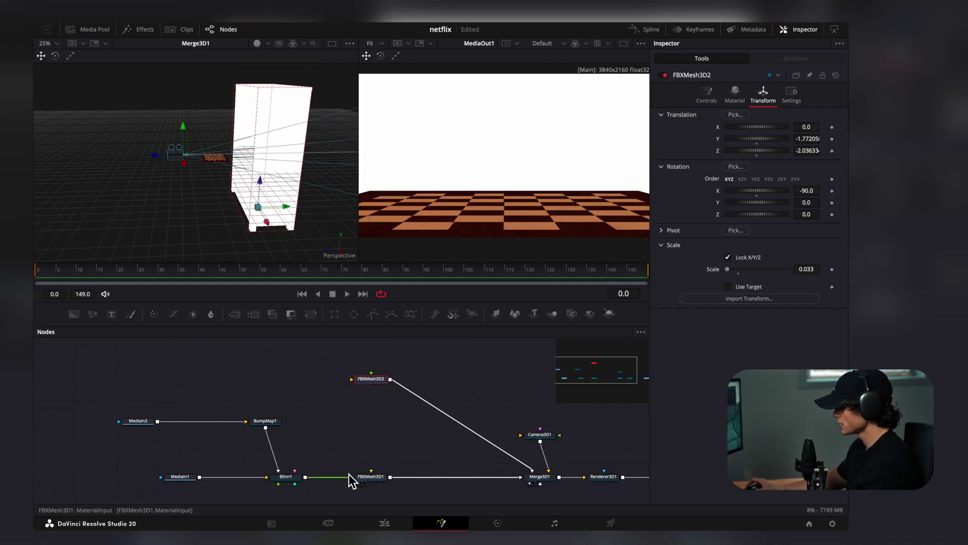
- Duplicate the Blinn node for the bookshelf mesh and feed it the imported bookshelf colour texture
{"action": "left_click", "coordinate": [286, 477]}
{"action": "key", "text": "ctrl+c"}
{"action": "key", "text": "ctrl+v"}
{"action": "left_click_drag", "start_coordinate": [305, 379], "coordinate": [372, 387]}
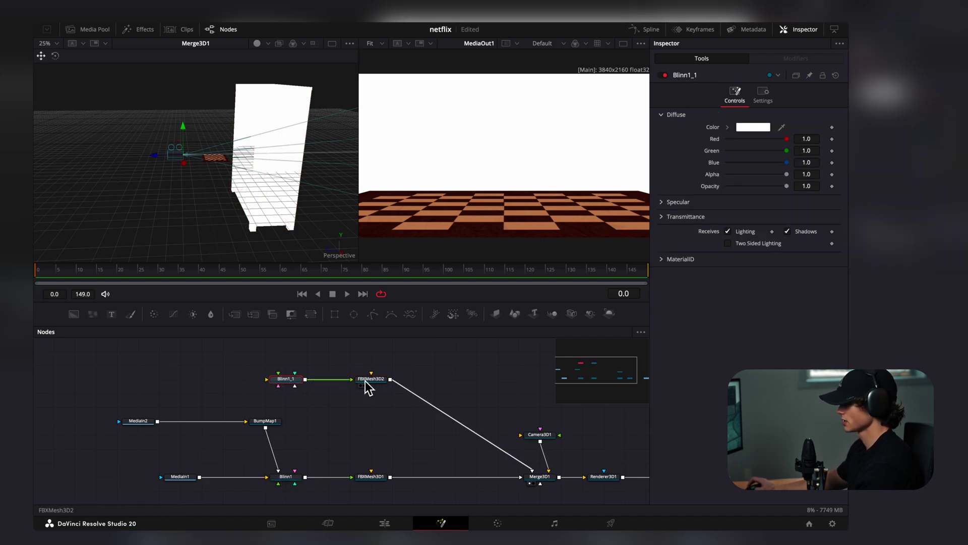
{"action": "left_click_drag", "start_coordinate": [473, 284], "coordinate": [284, 381]}
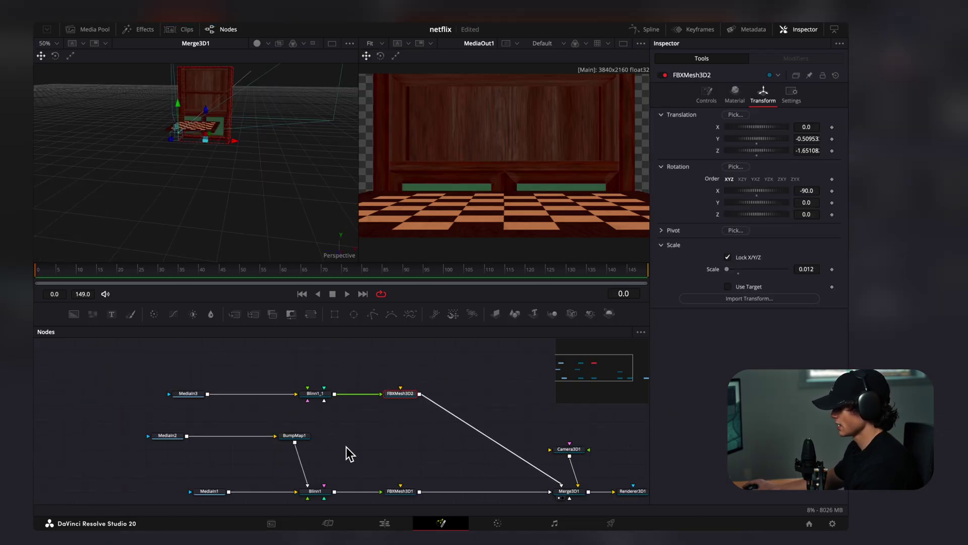
- Duplicate the BumpMap node for the bookshelf's Blinn material and feed it the imported bookshelf normal map
{"action": "left_click", "coordinate": [297, 436]}
{"action": "key", "text": "ctrl+c"}
{"action": "key", "text": "ctrl+v"}
{"action": "mouse_move", "coordinate": [336, 375]}
{"action": "left_mouse_down"}
{"action": "mouse_move", "coordinate": [335, 397]}
{"action": "mouse_move", "coordinate": [334, 360]}
{"action": "left_mouse_up"}
{"action": "left_click_drag", "start_coordinate": [341, 361], "coordinate": [327, 419]}
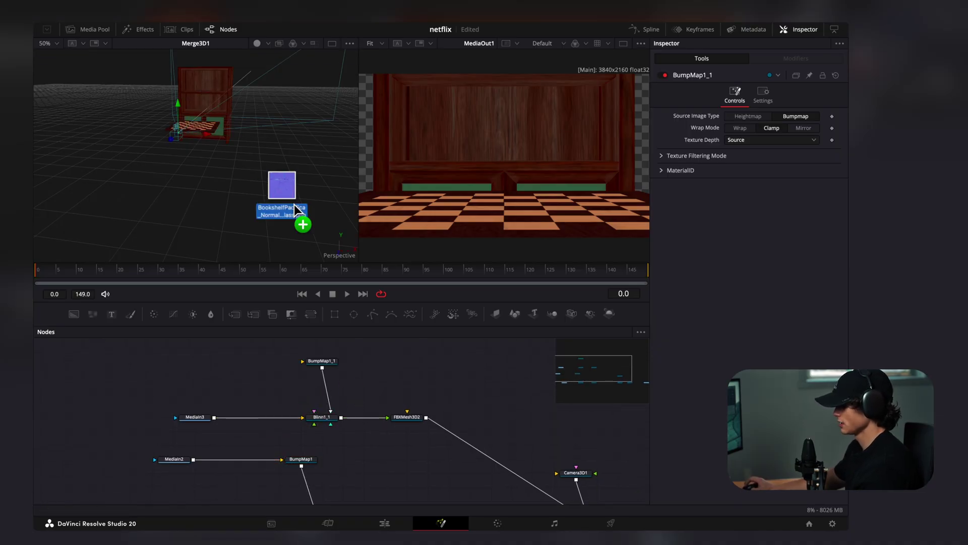
{"action": "left_click_drag", "start_coordinate": [294, 206], "coordinate": [328, 368]}
{"action": "left_click", "coordinate": [328, 368]}
- Set the Renderer3D1 node's renderer type to Hardware Renderer
{"action": "scroll", "coordinate": [426, 387], "scroll_direction": "right", "scroll_amount": 5}
{"action": "scroll", "coordinate": [426, 386], "scroll_direction": "down", "scroll_amount": 2}
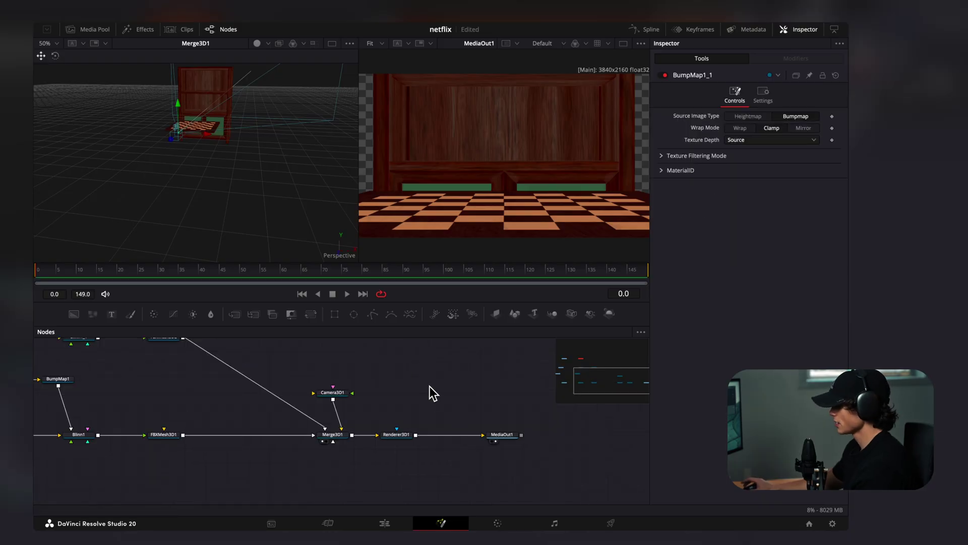
{"action": "left_click", "coordinate": [395, 436]}
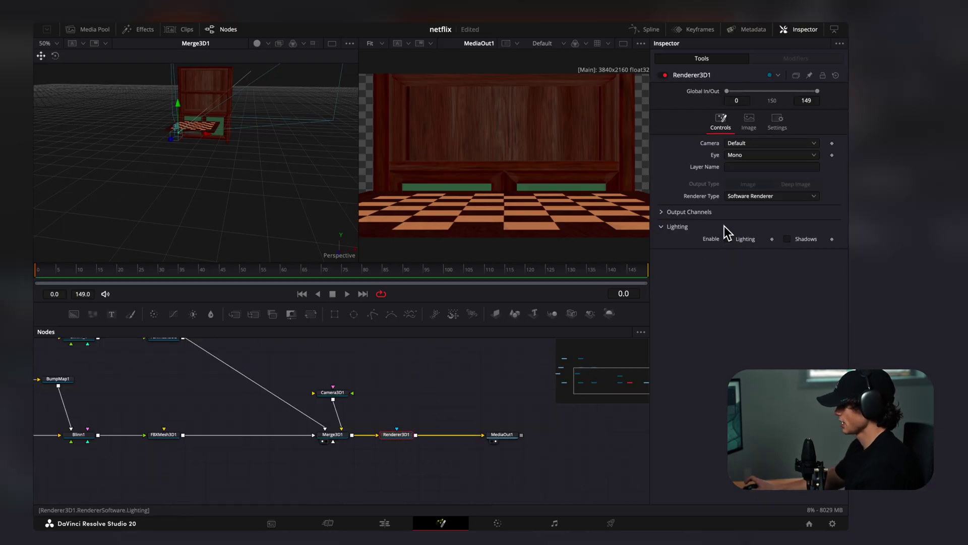
{"action": "left_click", "coordinate": [755, 198]}
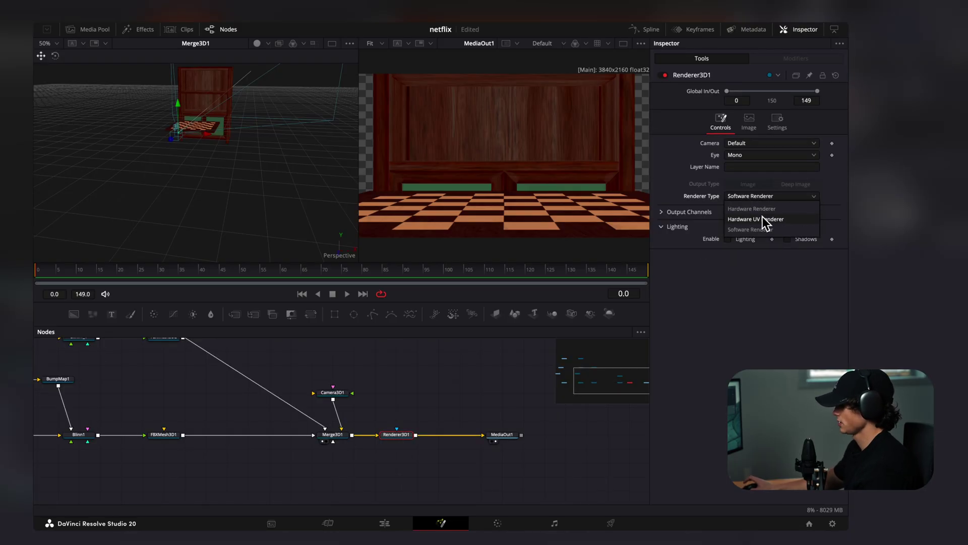
{"action": "left_click", "coordinate": [770, 209]}
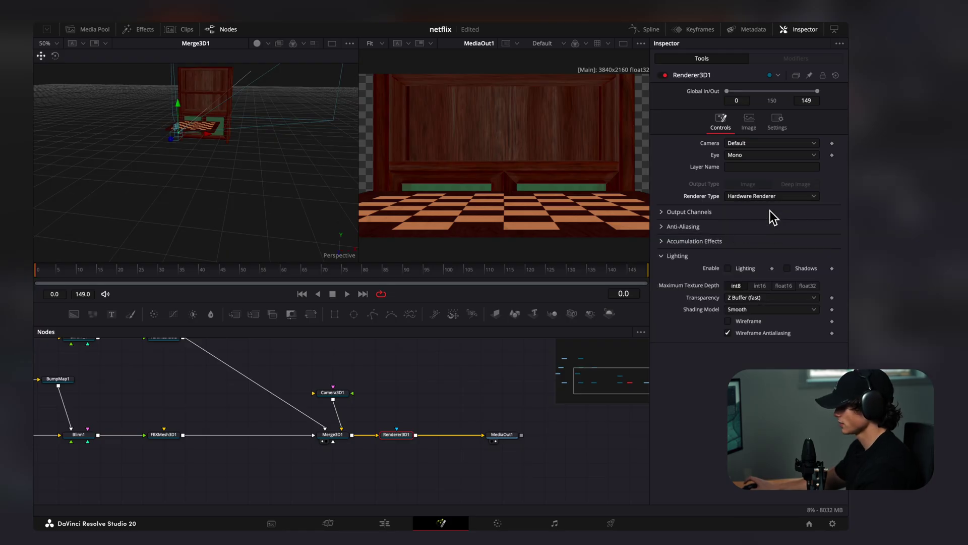
- Enable lighting and shadows on the Renderer3D1 node
{"action": "left_click", "coordinate": [727, 269]}
{"action": "left_click", "coordinate": [787, 268]}
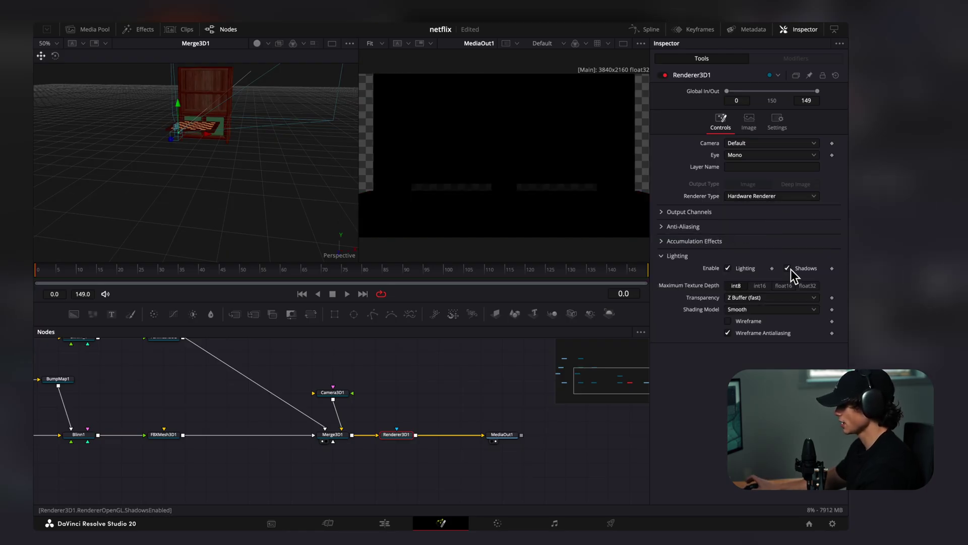
- Add a Directional Light connected to Merge3D1 and rotate it to about -26.1 degrees on X and 47 degrees on Y
{"action": "scroll", "coordinate": [464, 433], "scroll_direction": "down", "scroll_amount": 2}
{"action": "key", "text": "shift+space"}
{"action": "type", "text": "dir"}
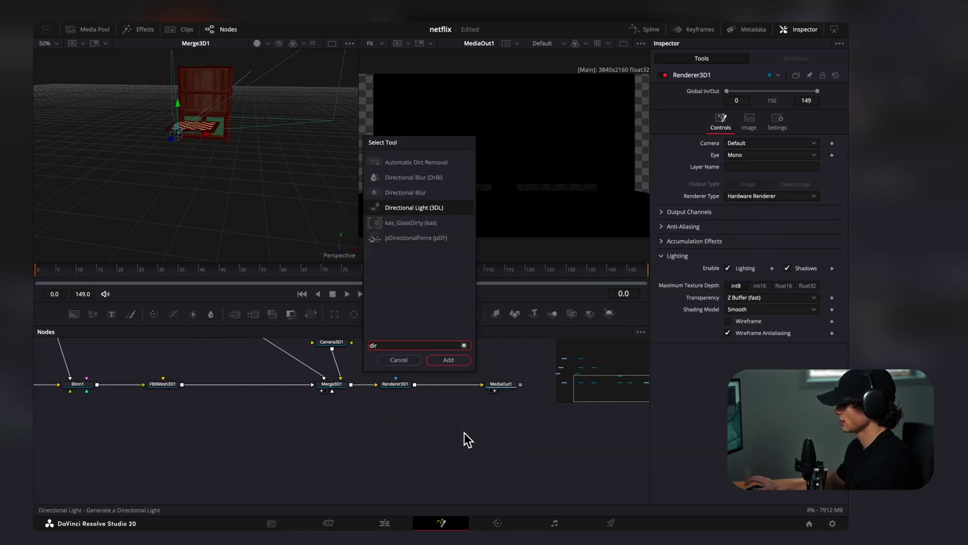
{"action": "left_click", "coordinate": [458, 361]}
{"action": "left_click_drag", "start_coordinate": [477, 426], "coordinate": [341, 394]}
{"action": "left_click", "coordinate": [749, 93]}
{"action": "left_click_drag", "start_coordinate": [757, 202], "coordinate": [759, 191]}
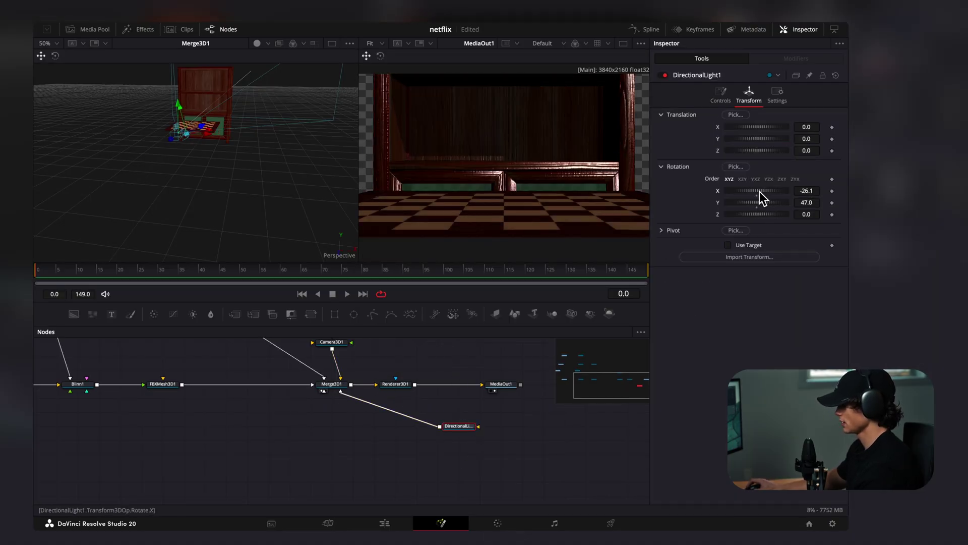
{"action": "left_click", "coordinate": [721, 93]}
- Add a Spot Light to Merge3D1, tilt it to about -100.9 degrees on X and place it above the chessboard
{"action": "scroll", "coordinate": [483, 444], "scroll_direction": "down", "scroll_amount": 1}
{"action": "key", "text": "shift+space"}
{"action": "type", "text": "spot"}
{"action": "key", "text": "Return"}
{"action": "left_click_drag", "start_coordinate": [806, 191], "coordinate": [806, 195]}
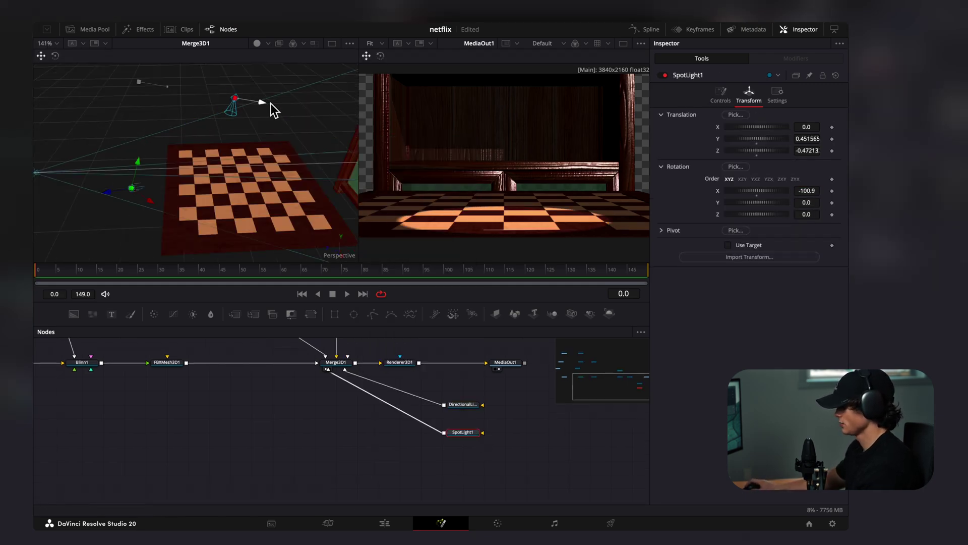
{"action": "left_click_drag", "start_coordinate": [271, 104], "coordinate": [281, 70]}
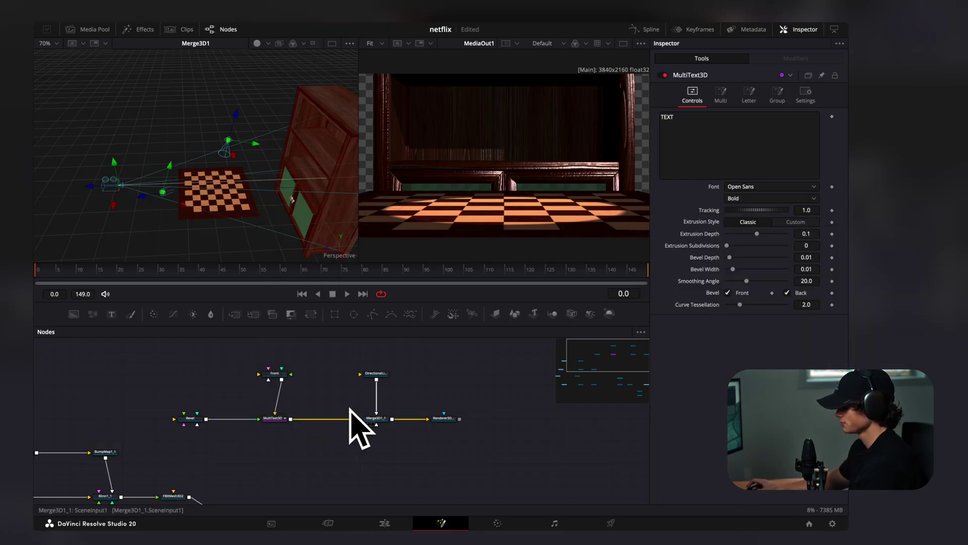
- Delete the renderer from the MultiText3D node group and connect its Merge3D1_1 output to Merge3D1
{"action": "left_click", "coordinate": [466, 417]}
{"action": "key", "text": "Delete"}
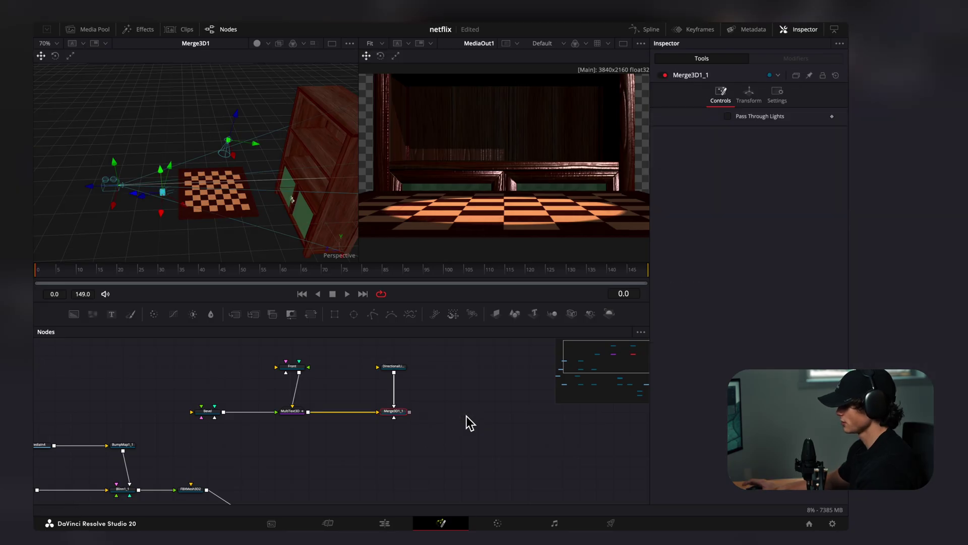
{"action": "scroll", "coordinate": [466, 416], "scroll_direction": "down", "scroll_amount": 2}
{"action": "left_click_drag", "start_coordinate": [431, 367], "coordinate": [355, 504]}
{"action": "scroll", "coordinate": [419, 441], "scroll_direction": "down", "scroll_amount": 1}
- Scale the 3D text group to about 0.158 and move it to about 0.13 on Y and -0.64 on Z
{"action": "left_click", "coordinate": [749, 94]}
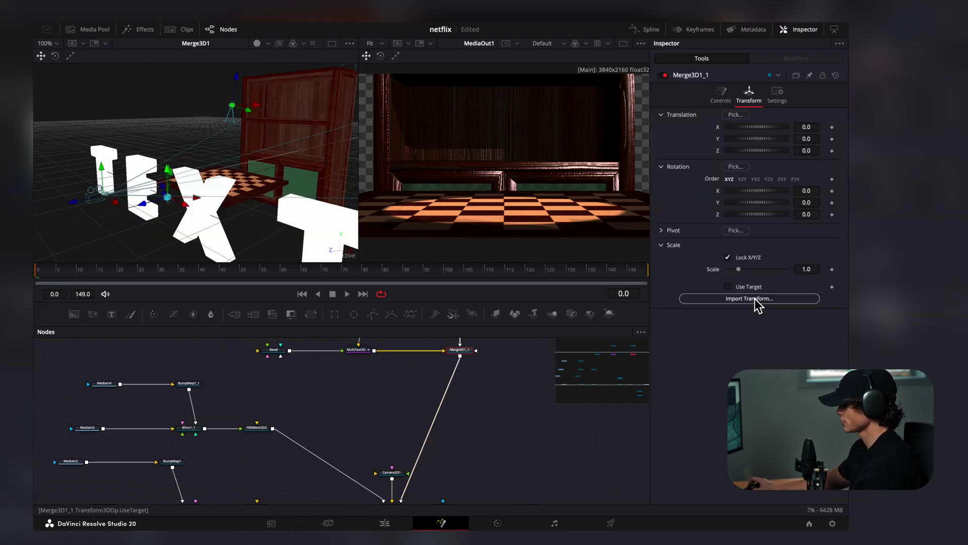
{"action": "left_click_drag", "start_coordinate": [738, 270], "coordinate": [734, 271]}
{"action": "left_click_drag", "start_coordinate": [211, 182], "coordinate": [235, 137]}
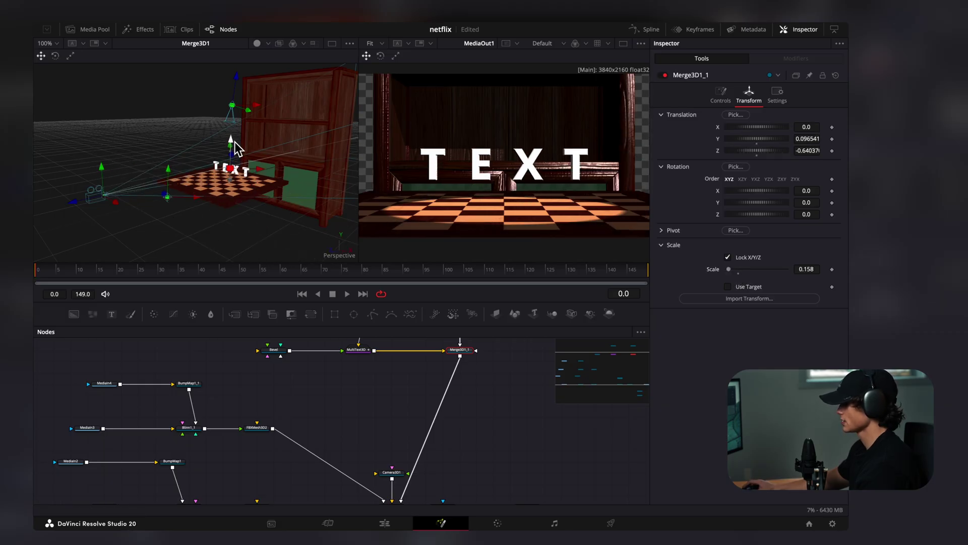
- Change the MultiText3D text to NETFLIX and set its font to Anton
{"action": "scroll", "coordinate": [357, 424], "scroll_direction": "up", "scroll_amount": 3}
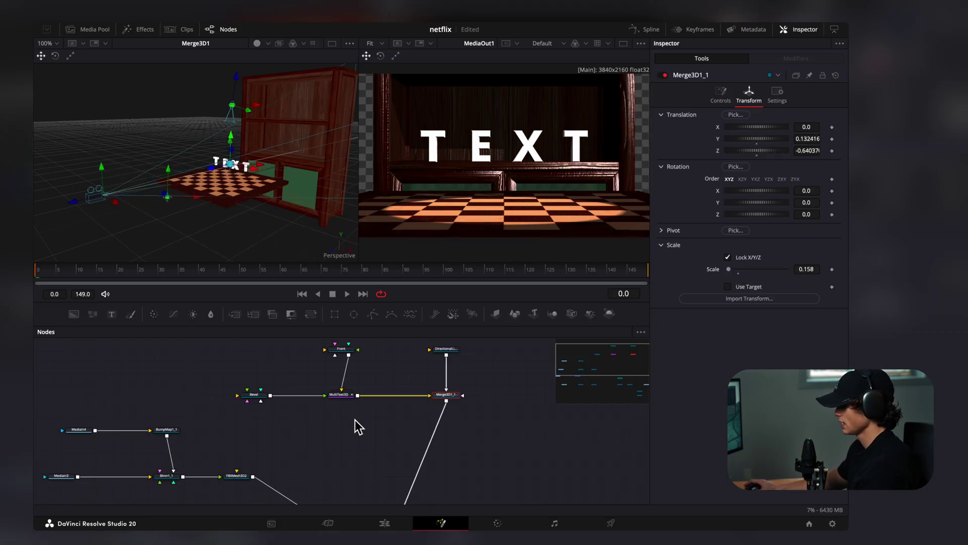
{"action": "left_click", "coordinate": [341, 394]}
{"action": "left_click", "coordinate": [711, 149]}
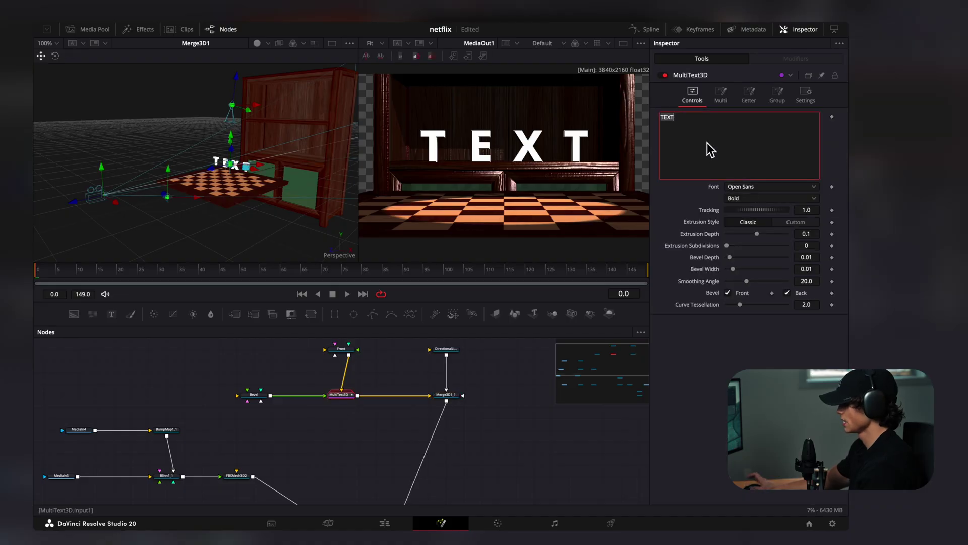
{"action": "type", "text": "NETGLI"}
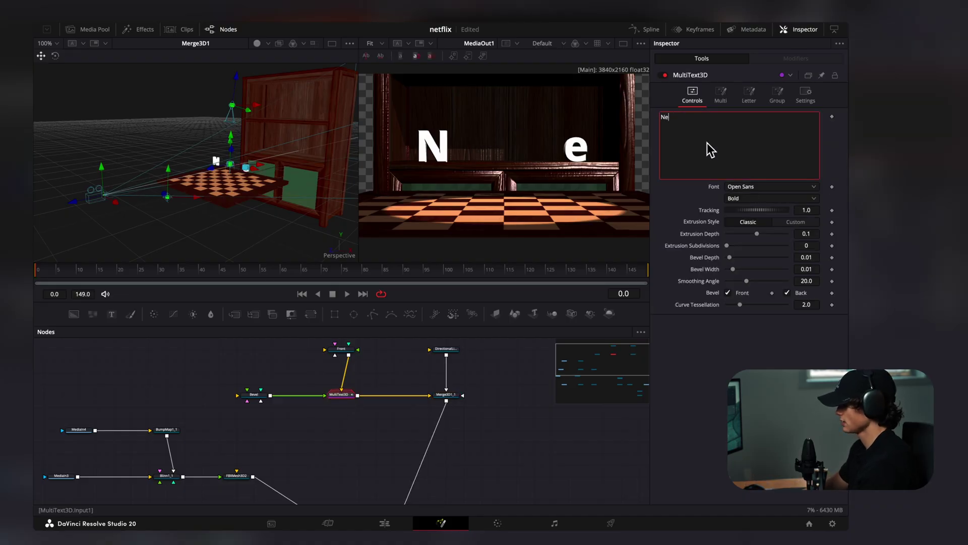
{"action": "type", "text": "X"}
{"action": "left_click", "coordinate": [771, 187]}
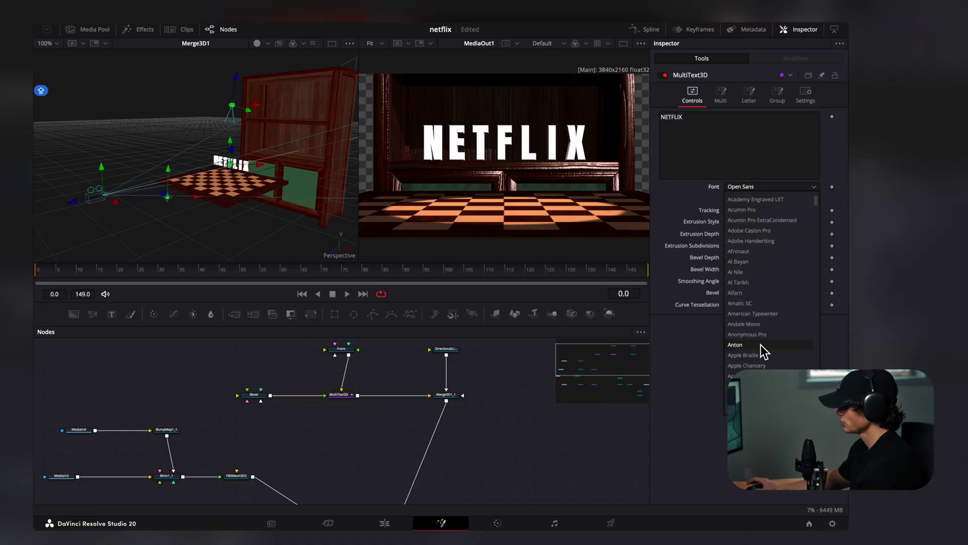
{"action": "left_click", "coordinate": [751, 346]}
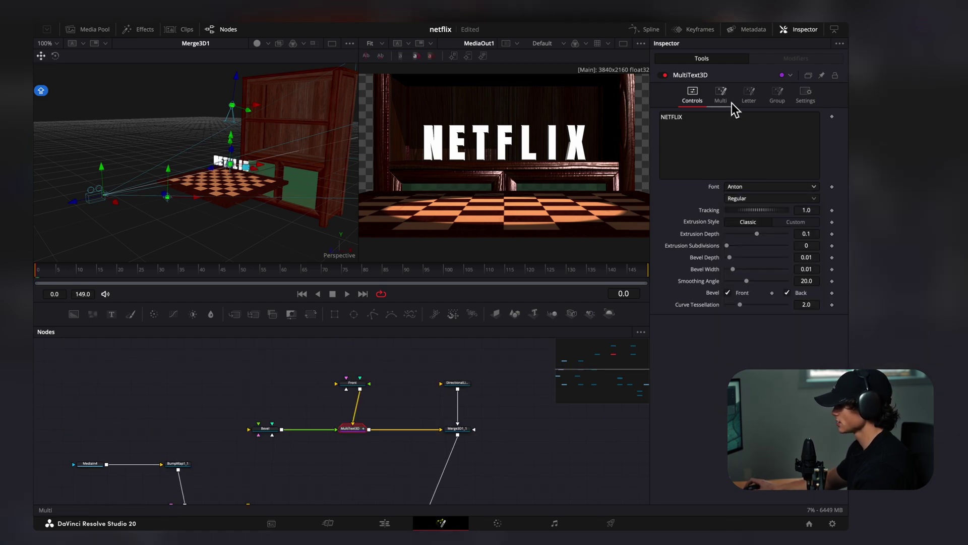
- Try out the X rotation of the individual NETFLIX letters
{"action": "left_click", "coordinate": [749, 95]}
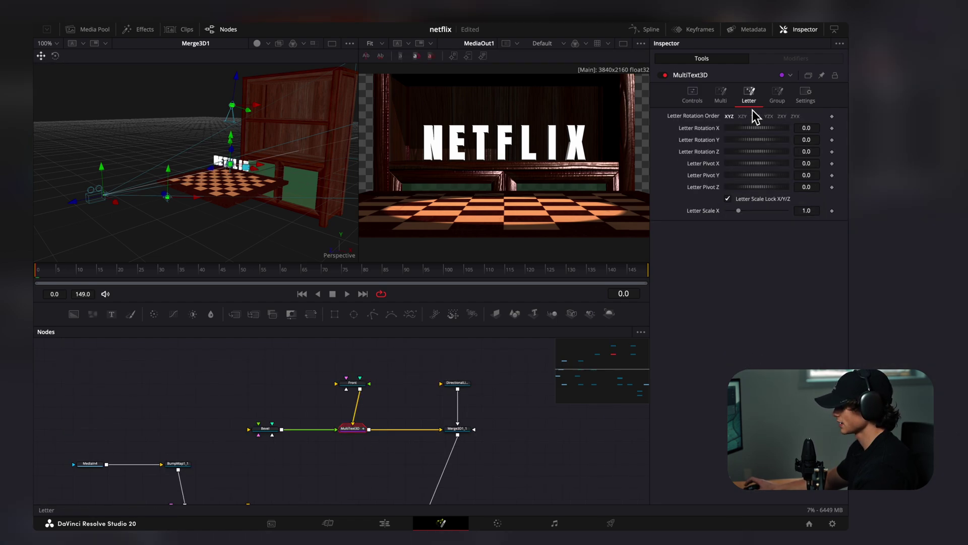
{"action": "mouse_move", "coordinate": [753, 128]}
{"action": "left_mouse_down"}
{"action": "mouse_move", "coordinate": [766, 140]}
{"action": "mouse_move", "coordinate": [752, 141]}
{"action": "left_mouse_up"}
{"action": "double_click", "coordinate": [757, 130]}
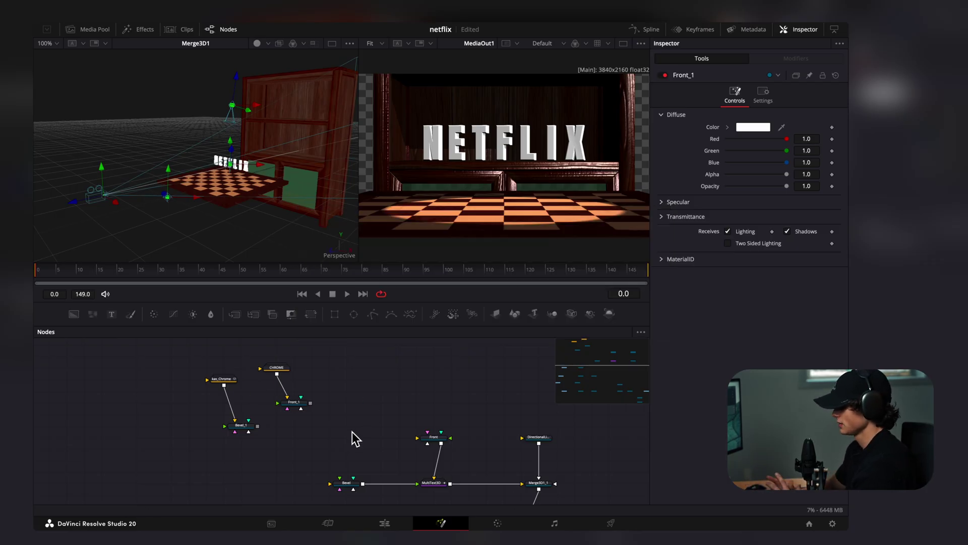
- Delete the surplus Front_1 and Bevel_1 nodes attached to the chrome materials
{"action": "scroll", "coordinate": [306, 392], "scroll_direction": "down", "scroll_amount": 1}
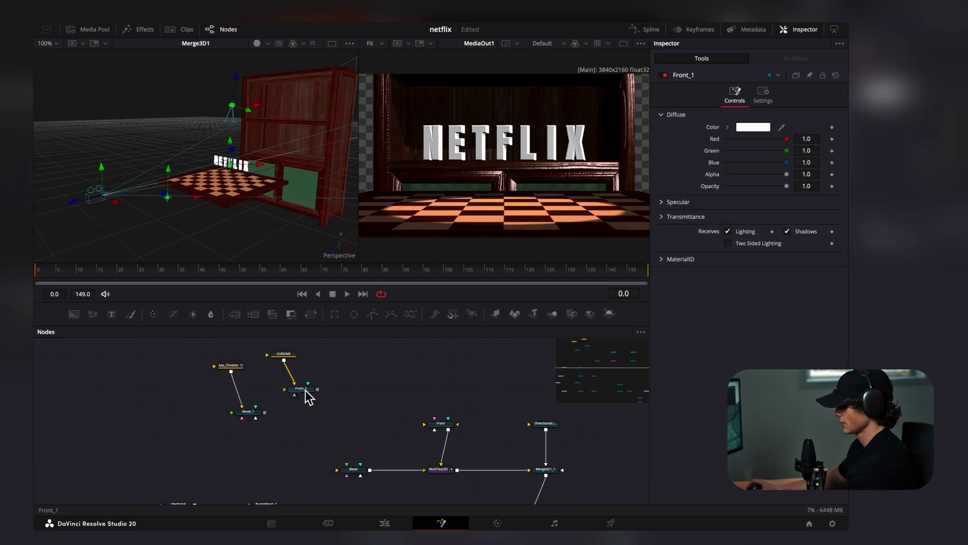
{"action": "key", "text": "Delete"}
{"action": "left_click", "coordinate": [256, 412]}
{"action": "key", "text": "Delete"}
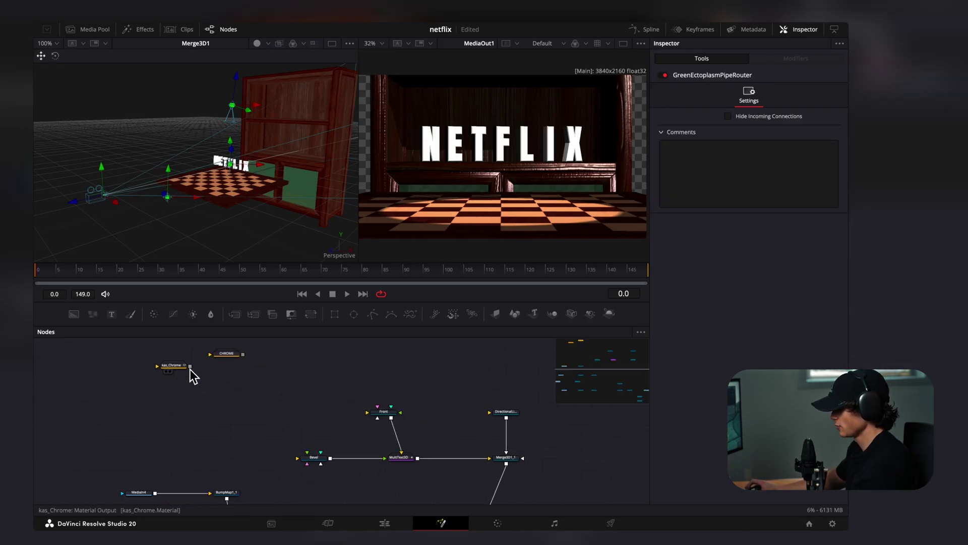
- Connect kas_Chrome to the text's Bevel node and CHROME to its Front node, and check the chrome letters up close
{"action": "left_click_drag", "start_coordinate": [190, 367], "coordinate": [299, 458]}
{"action": "left_click_drag", "start_coordinate": [243, 354], "coordinate": [372, 417]}
{"action": "scroll", "coordinate": [540, 153], "scroll_direction": "up", "scroll_amount": 2}
{"action": "scroll", "coordinate": [518, 159], "scroll_direction": "down", "scroll_amount": 2}
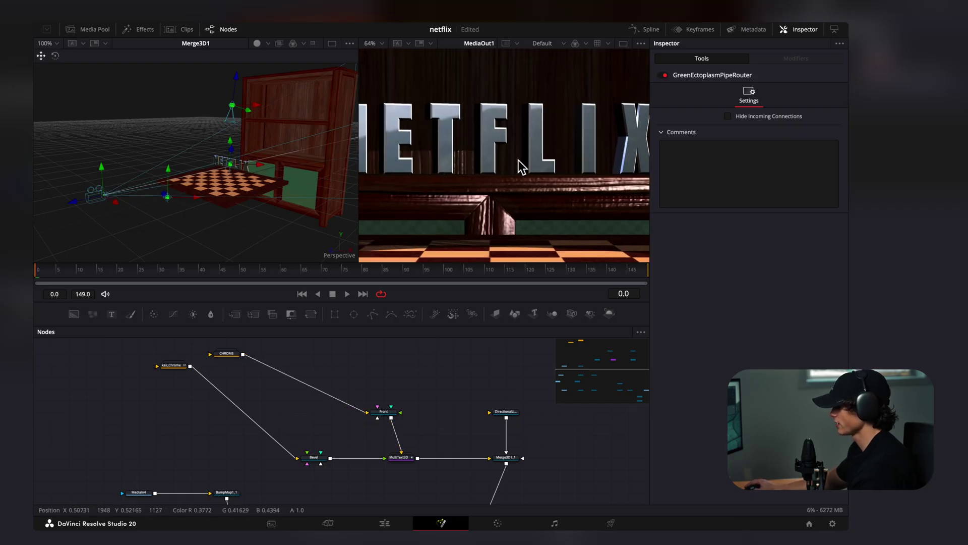
{"action": "left_click_drag", "start_coordinate": [565, 198], "coordinate": [534, 181]}
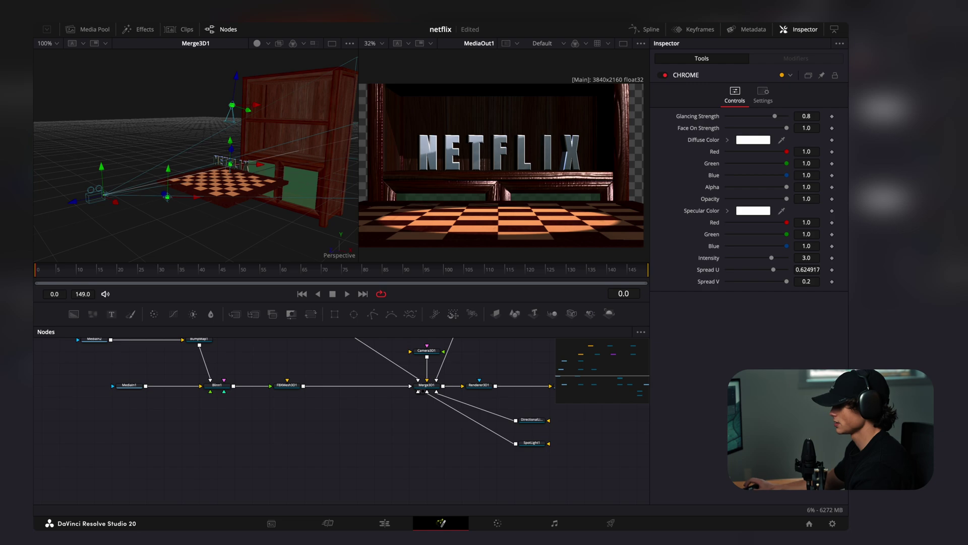
- Connect the knight mesh to Merge3D1, scale it to about 2.13, rotate it 20.9 degrees on Y and shift it to about 0.04 on X
{"action": "mouse_move", "coordinate": [418, 388]}
{"action": "left_mouse_down"}
{"action": "mouse_move", "coordinate": [326, 415]}
{"action": "mouse_move", "coordinate": [304, 446]}
{"action": "mouse_move", "coordinate": [288, 447]}
{"action": "mouse_move", "coordinate": [431, 395]}
{"action": "left_mouse_up"}
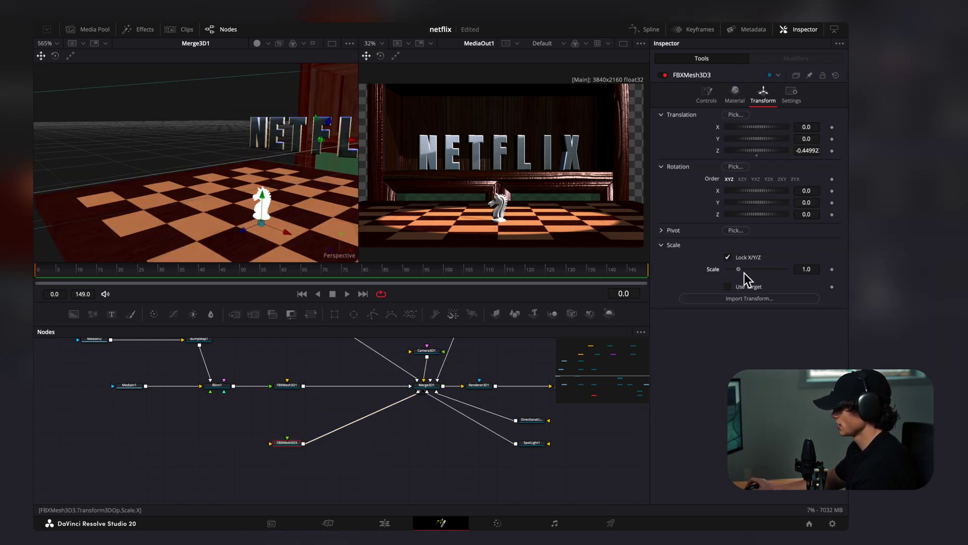
{"action": "left_click_drag", "start_coordinate": [745, 273], "coordinate": [755, 274]}
{"action": "left_click_drag", "start_coordinate": [290, 235], "coordinate": [311, 246]}
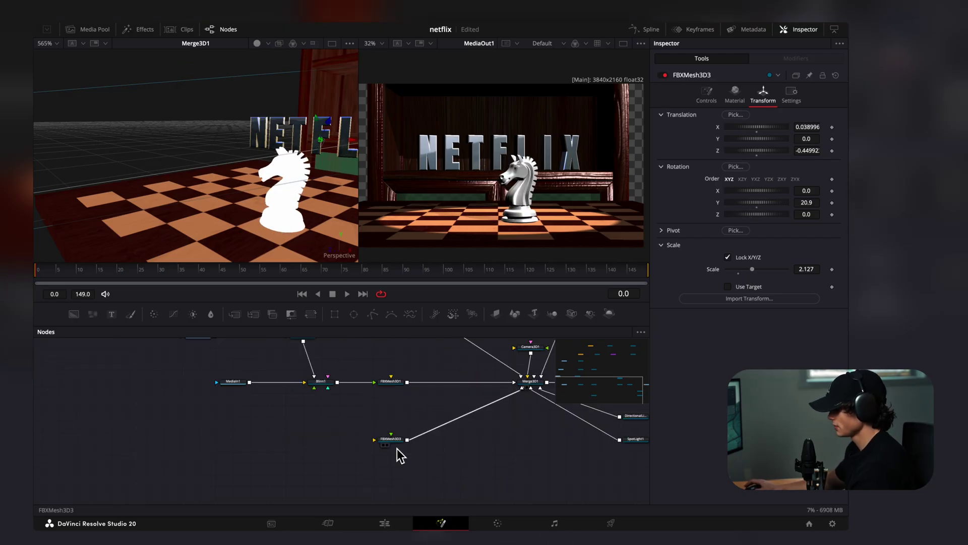
- Duplicate the chessboard's Blinn node and connect the copy to the knight mesh
{"action": "left_click", "coordinate": [329, 385]}
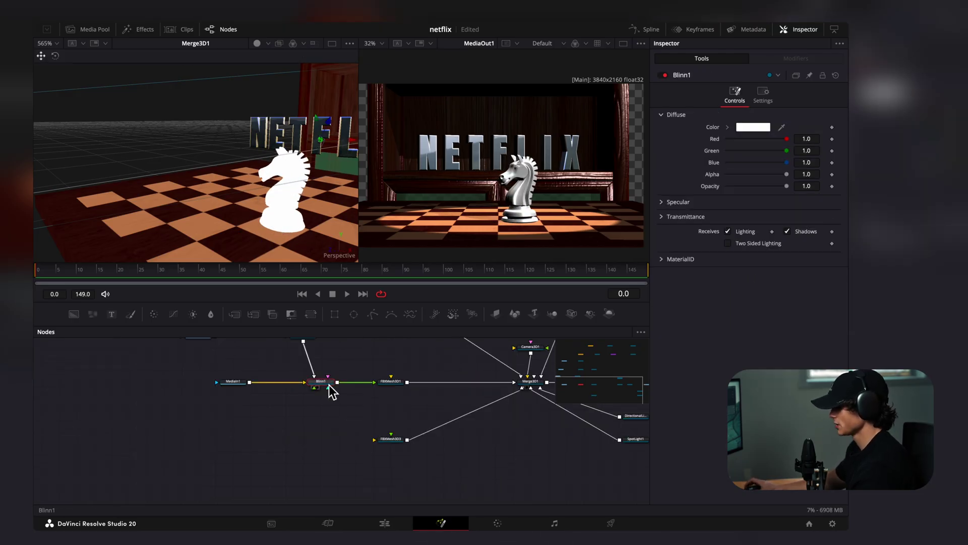
{"action": "key", "text": "ctrl+v"}
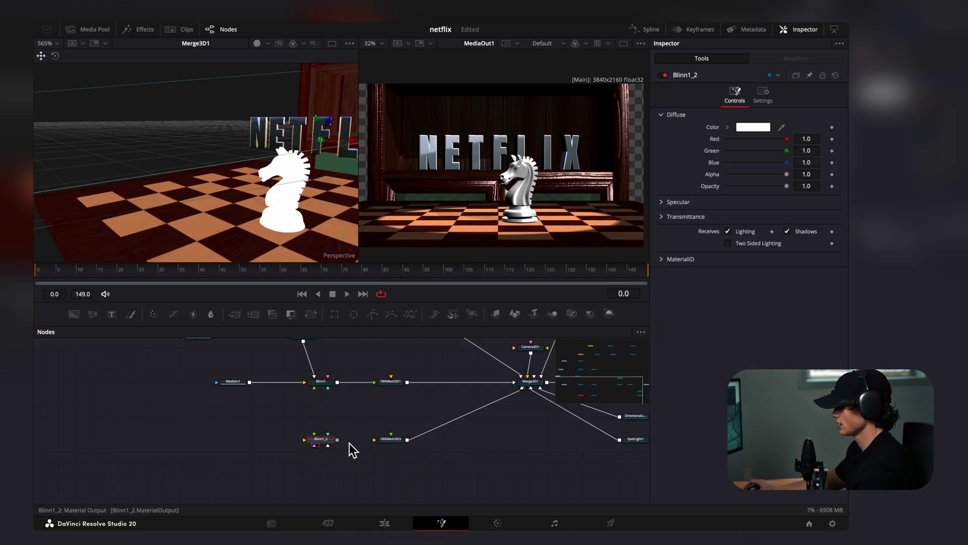
{"action": "left_click_drag", "start_coordinate": [337, 439], "coordinate": [392, 446]}
- Duplicate the CHROME and kas_Chrome nodes and connect both copies to the knight's Blinn material
{"action": "left_click_drag", "start_coordinate": [369, 344], "coordinate": [457, 433]}
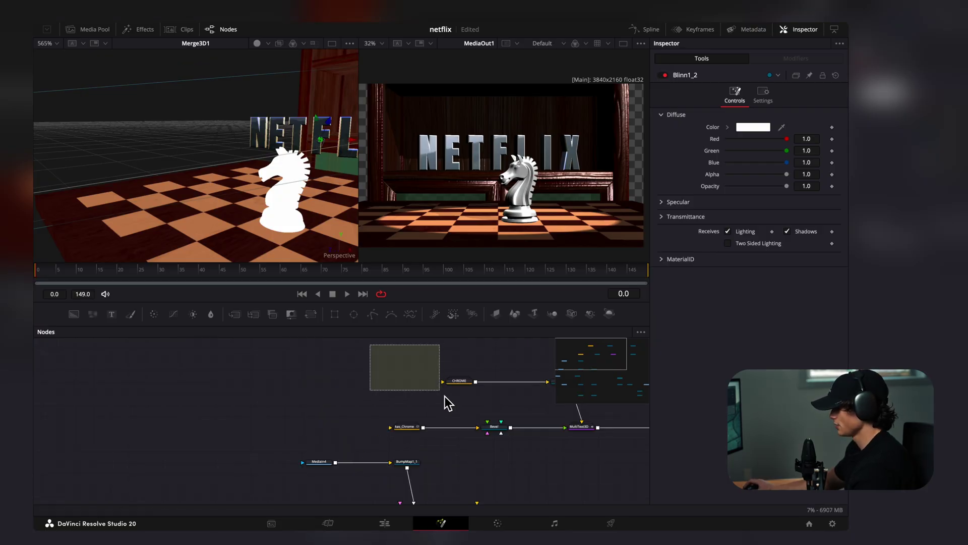
{"action": "key", "text": "ctrl+c"}
{"action": "scroll", "coordinate": [463, 450], "scroll_direction": "down", "scroll_amount": 5}
{"action": "scroll", "coordinate": [448, 444], "scroll_direction": "right", "scroll_amount": 2}
{"action": "key", "text": "ctrl+v"}
{"action": "left_click_drag", "start_coordinate": [386, 375], "coordinate": [396, 370]}
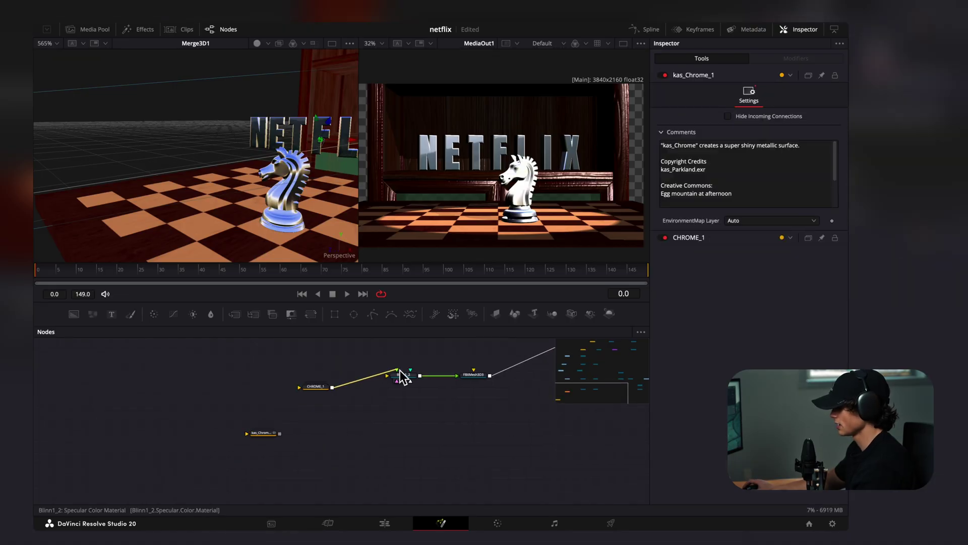
{"action": "left_click_drag", "start_coordinate": [287, 435], "coordinate": [413, 384]}
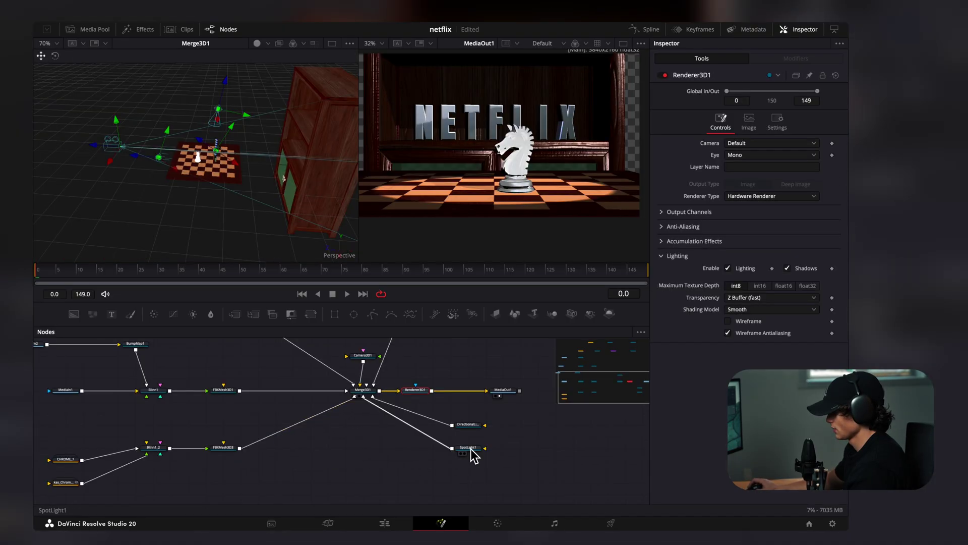
- Rotate DirectionalLight1 to about 83.5 degrees on Y and check the light on the knight
{"action": "left_click", "coordinate": [469, 424]}
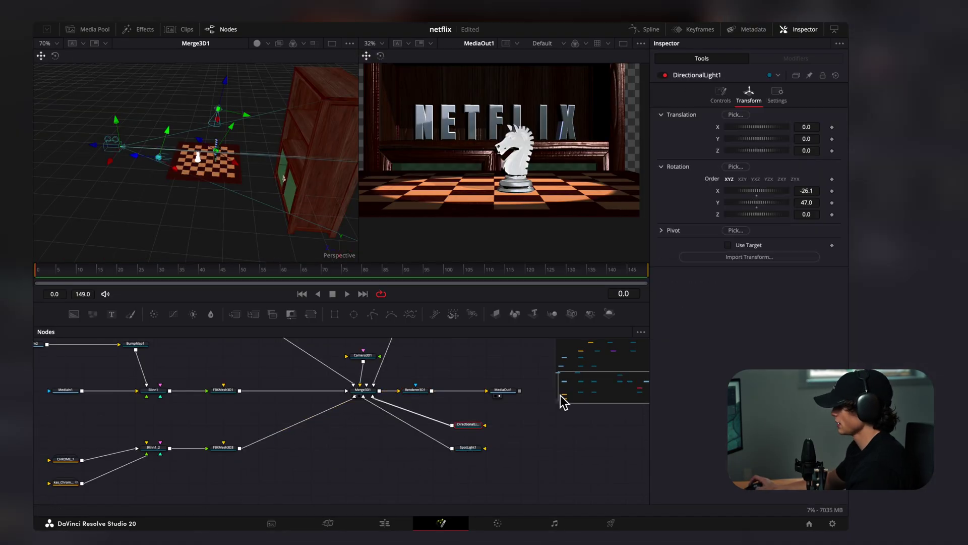
{"action": "left_click_drag", "start_coordinate": [763, 204], "coordinate": [775, 203]}
{"action": "scroll", "coordinate": [533, 135], "scroll_direction": "up", "scroll_amount": 2}
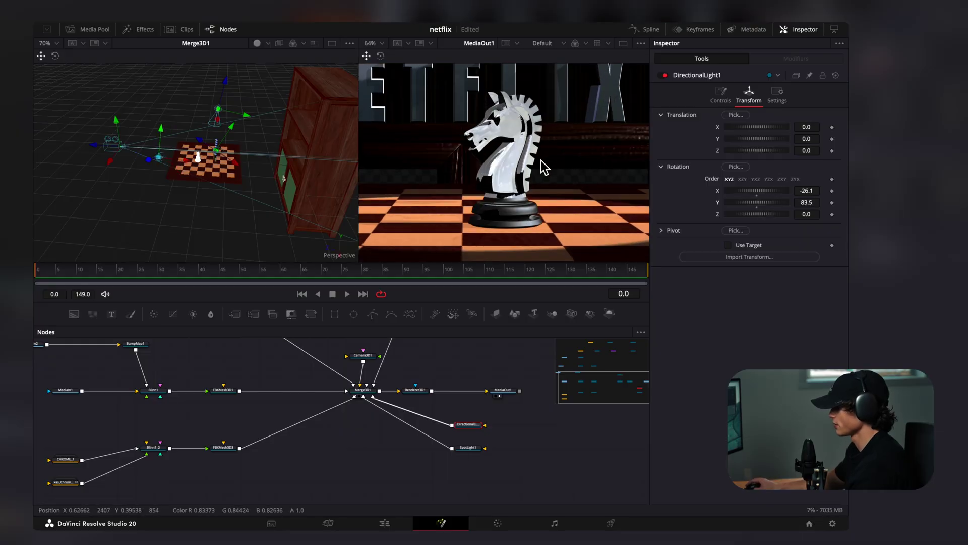
{"action": "scroll", "coordinate": [543, 166], "scroll_direction": "down", "scroll_amount": 1}
{"action": "scroll", "coordinate": [522, 237], "scroll_direction": "down", "scroll_amount": 3}
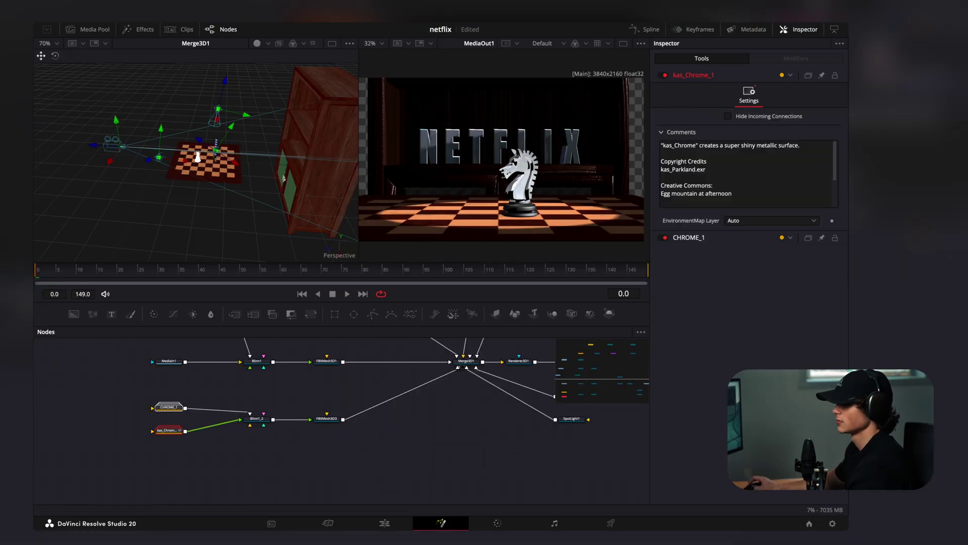
- Connect the queen mesh to Merge3D1 and stand it beside the knight at about -0.041 on X, rotated 7.8 degrees on Y
{"action": "left_click_drag", "start_coordinate": [318, 134], "coordinate": [465, 364]}
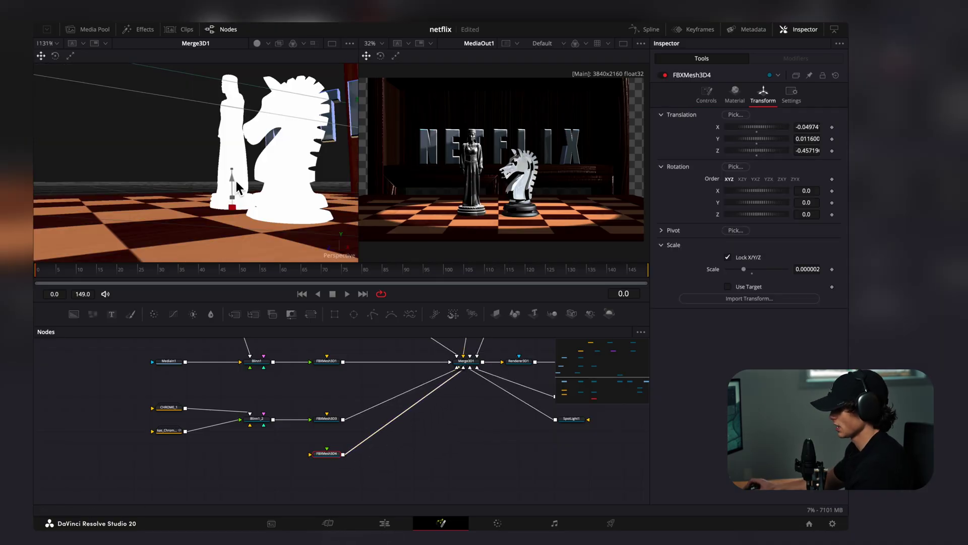
{"action": "left_click_drag", "start_coordinate": [237, 189], "coordinate": [238, 187]}
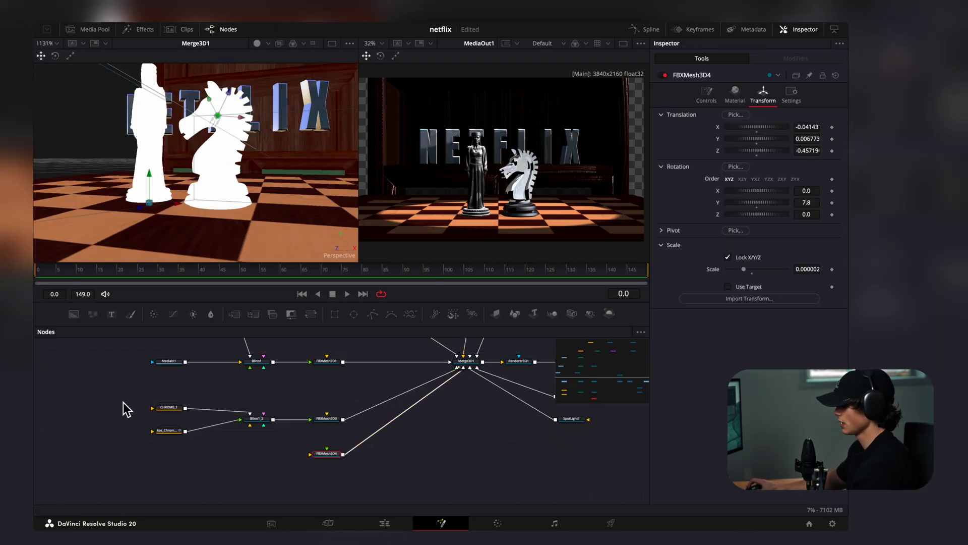
- Duplicate the knight's Blinn and two chrome nodes and connect the copy to the queen mesh
{"action": "left_click_drag", "start_coordinate": [117, 391], "coordinate": [265, 458]}
{"action": "key", "text": "ctrl+c"}
{"action": "key", "text": "ctrl+v"}
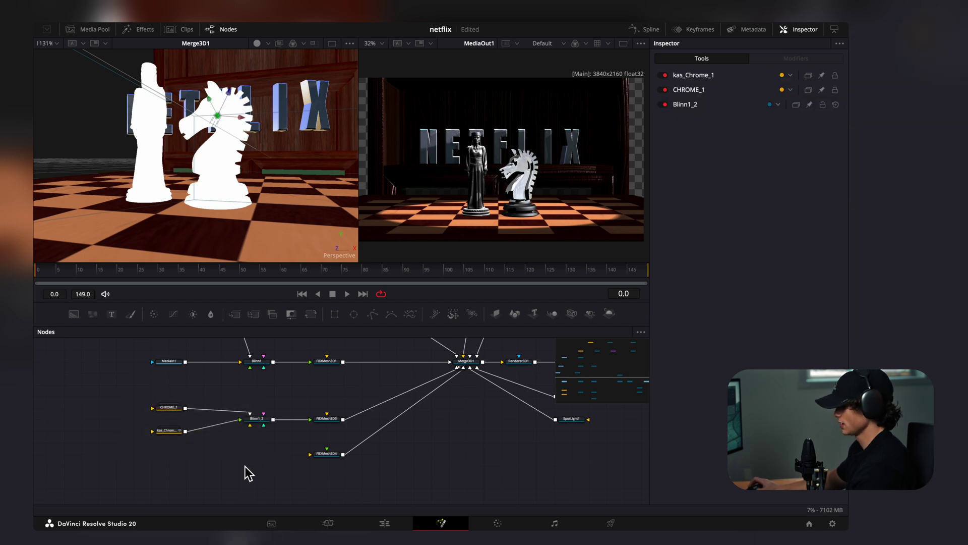
{"action": "mouse_move", "coordinate": [327, 476]}
{"action": "left_mouse_down"}
{"action": "mouse_move", "coordinate": [240, 477]}
{"action": "mouse_move", "coordinate": [322, 465]}
{"action": "left_mouse_up"}
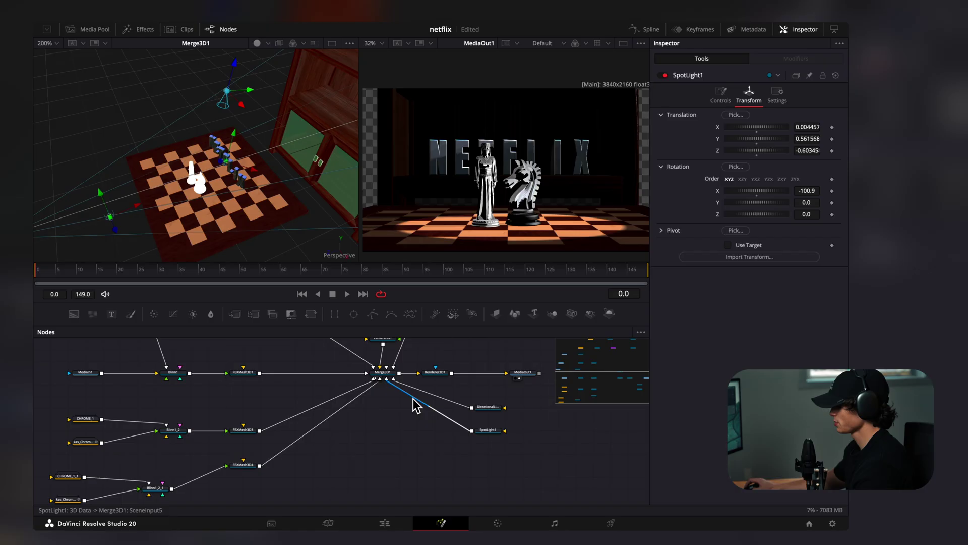
- Add a second Spot Light and connect it to Merge3D1
{"action": "key", "text": "shift+space"}
{"action": "type", "text": "SPOT"}
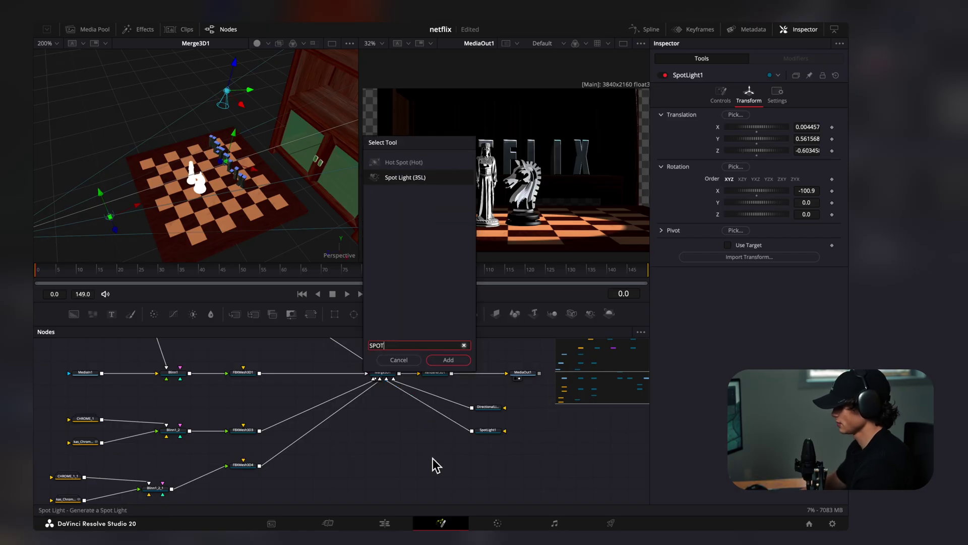
{"action": "key", "text": "Return"}
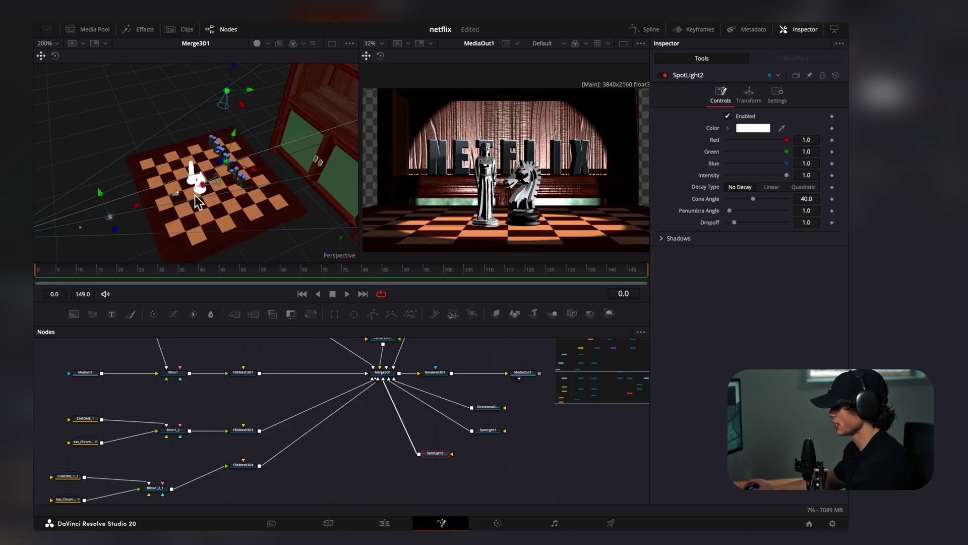
- Position SpotLight2 high near the bookshelf's top, tilt it down about -52.2 degrees on X, and soften its penumbra angle to about 4.57
{"action": "left_click", "coordinate": [749, 93]}
{"action": "left_click_drag", "start_coordinate": [756, 194], "coordinate": [755, 194]}
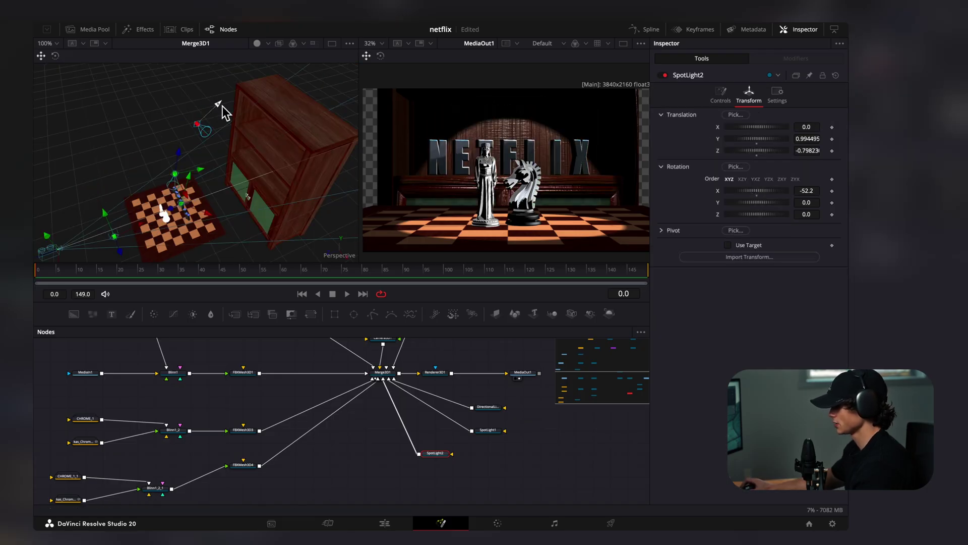
{"action": "left_click_drag", "start_coordinate": [221, 106], "coordinate": [224, 105]}
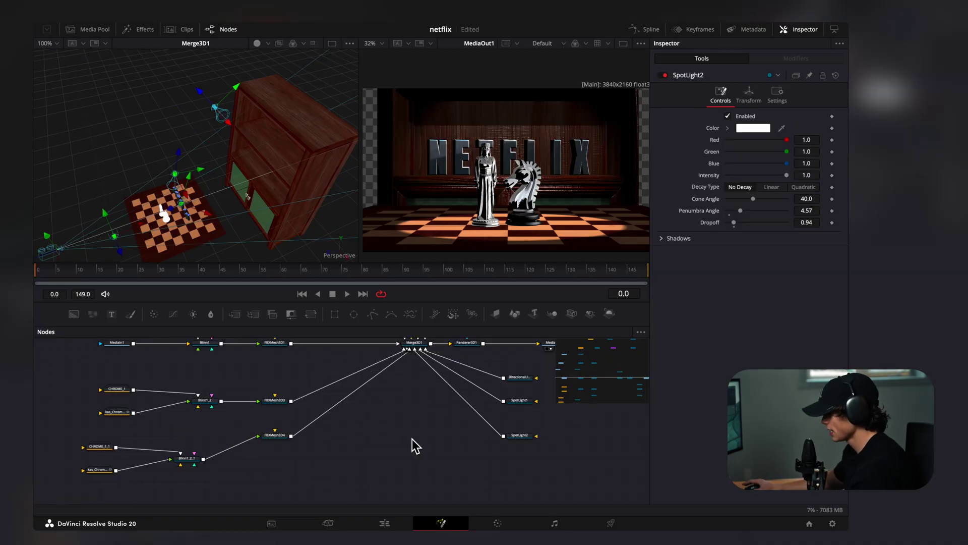
- Add a pEmitter node feeding a pRender node and connect the pRender output to Merge3D1
{"action": "left_click_drag", "start_coordinate": [389, 469], "coordinate": [421, 412]}
{"action": "key", "text": "shift+space"}
{"action": "type", "text": "P"}
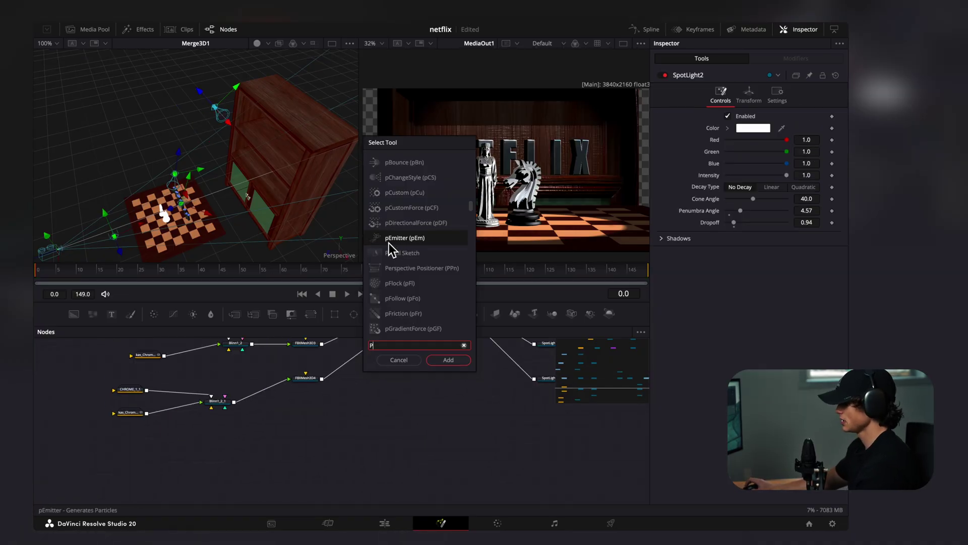
{"action": "left_click", "coordinate": [448, 360]}
{"action": "key", "text": "shift+space"}
{"action": "type", "text": "ren"}
{"action": "left_click", "coordinate": [403, 194]}
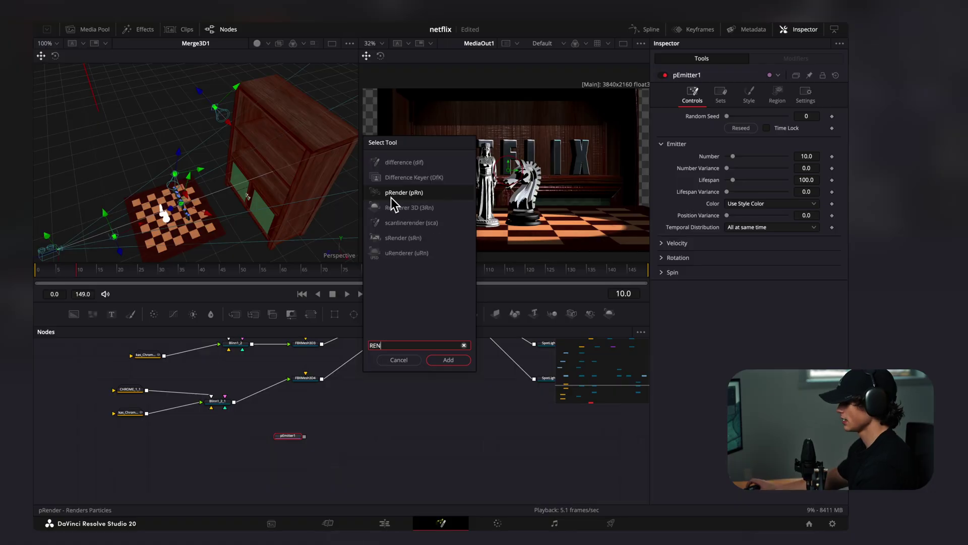
{"action": "left_click", "coordinate": [453, 362]}
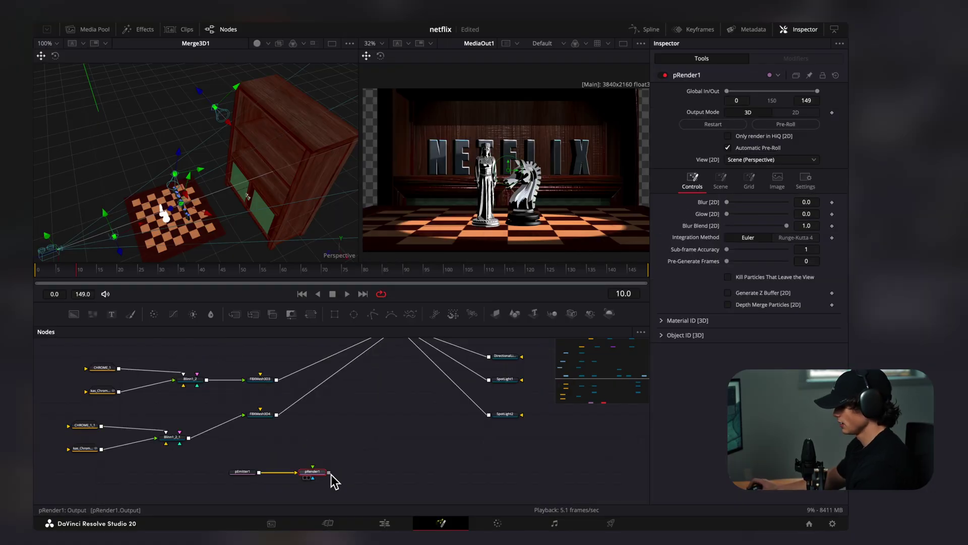
{"action": "left_click_drag", "start_coordinate": [330, 477], "coordinate": [405, 368]}
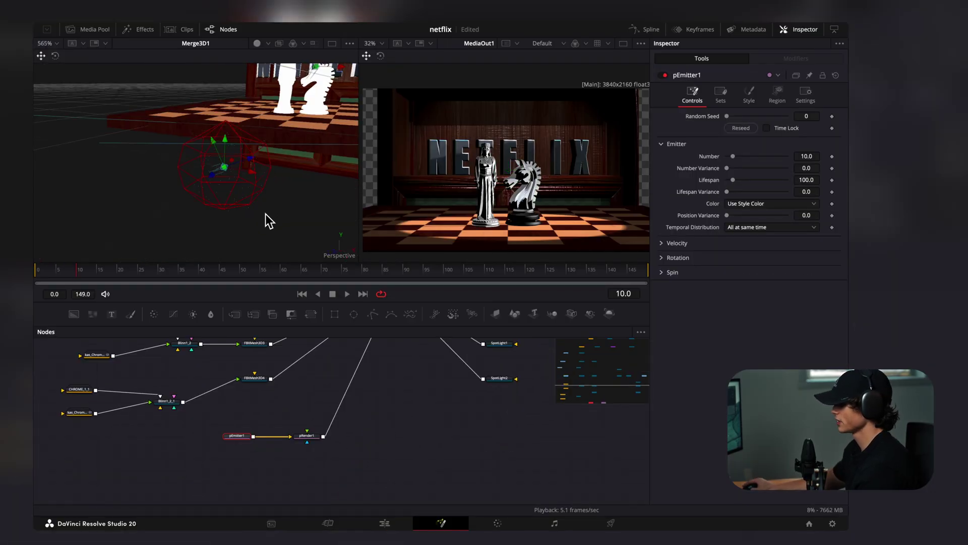
- Move the particle emitter over the chessboard around the pieces and enlarge its sphere region to a size of about 0.5
{"action": "scroll", "coordinate": [253, 190], "scroll_direction": "down", "scroll_amount": 2}
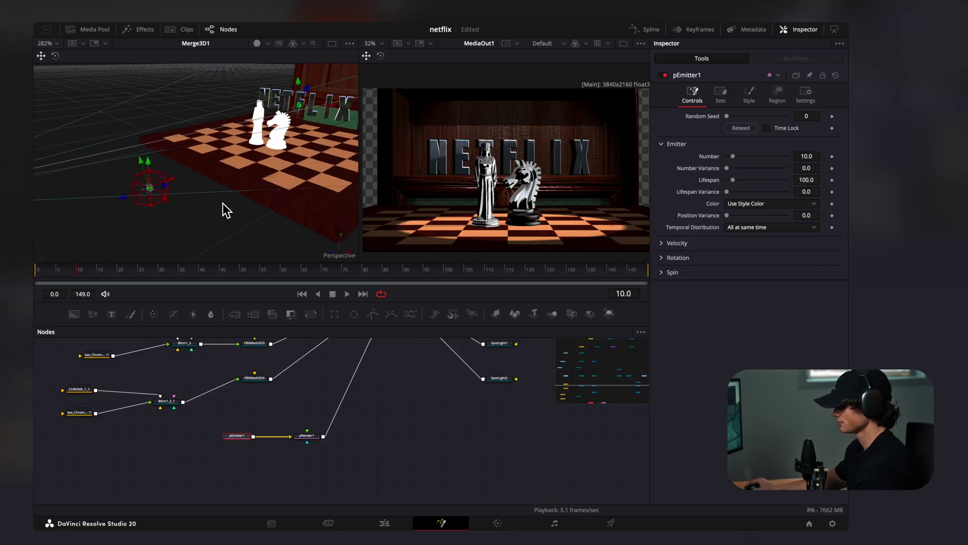
{"action": "left_click_drag", "start_coordinate": [142, 187], "coordinate": [286, 170]}
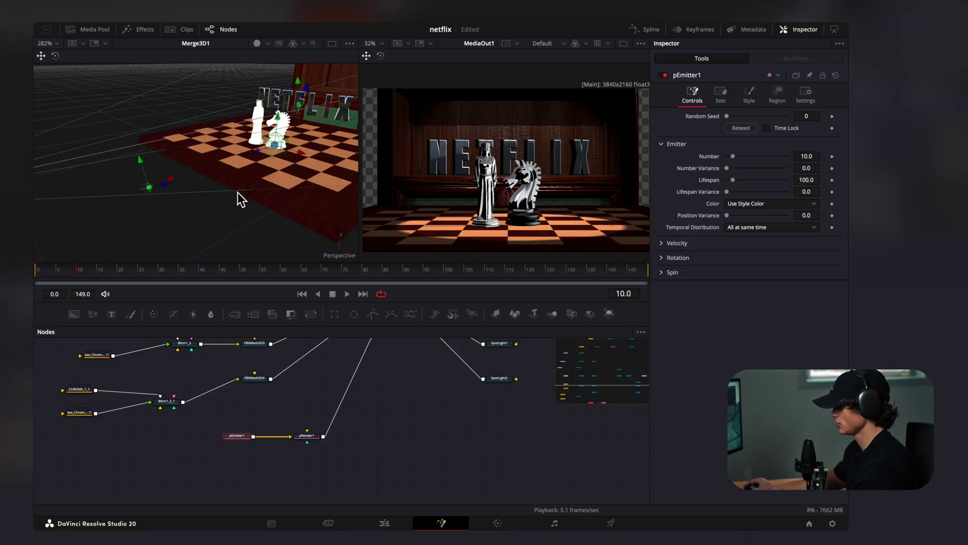
{"action": "left_click_drag", "start_coordinate": [237, 191], "coordinate": [277, 199]}
{"action": "scroll", "coordinate": [230, 196], "scroll_direction": "up", "scroll_amount": 2}
{"action": "left_click", "coordinate": [777, 94]}
{"action": "left_click_drag", "start_coordinate": [741, 138], "coordinate": [762, 144]}
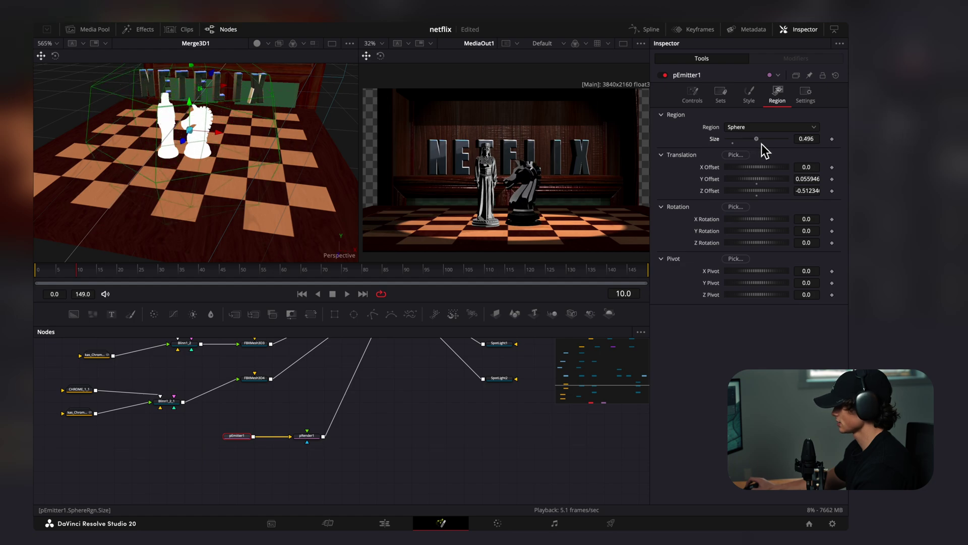
- Set the emitter's particle style to NGon, choose the second NGon type, and shrink the particles to tiny specks
{"action": "scroll", "coordinate": [286, 147], "scroll_direction": "down", "scroll_amount": 2}
{"action": "scroll", "coordinate": [313, 150], "scroll_direction": "down", "scroll_amount": 2}
{"action": "left_click", "coordinate": [754, 99]}
{"action": "left_click", "coordinate": [758, 128]}
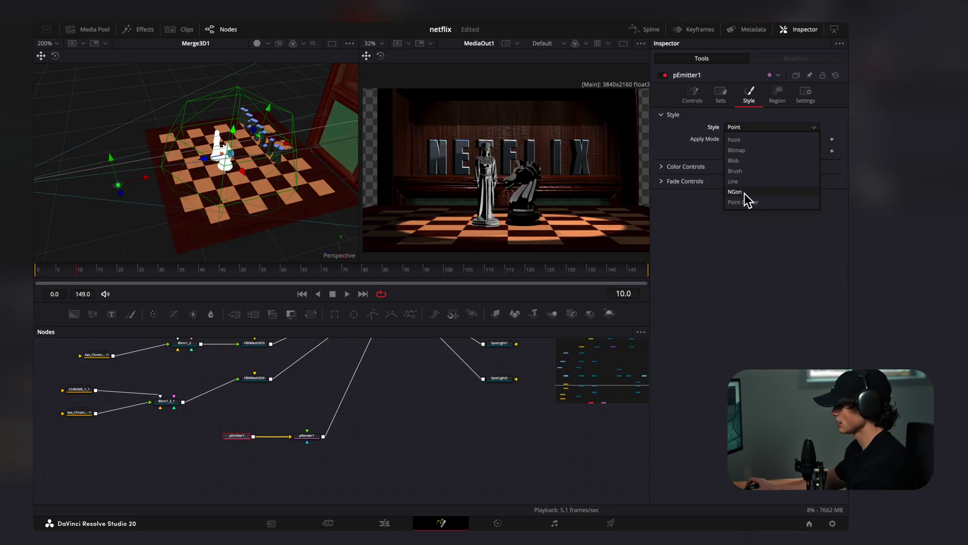
{"action": "left_click", "coordinate": [750, 193]}
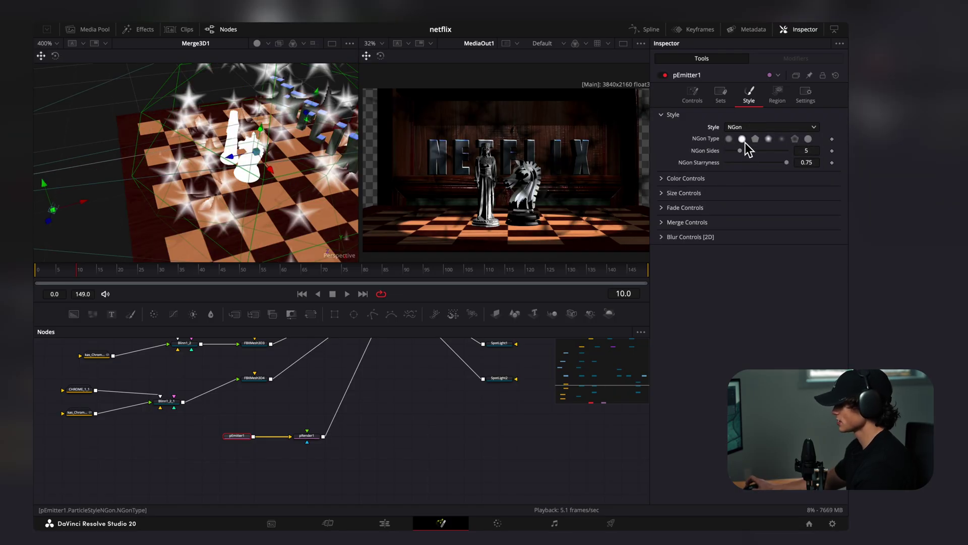
{"action": "left_click", "coordinate": [744, 141]}
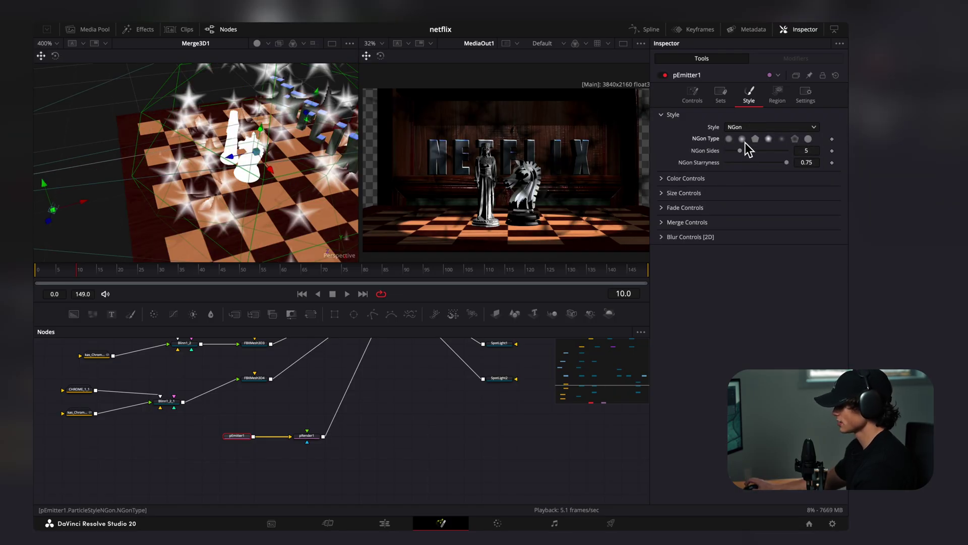
{"action": "left_click", "coordinate": [665, 193]}
{"action": "left_click_drag", "start_coordinate": [739, 207], "coordinate": [716, 212]}
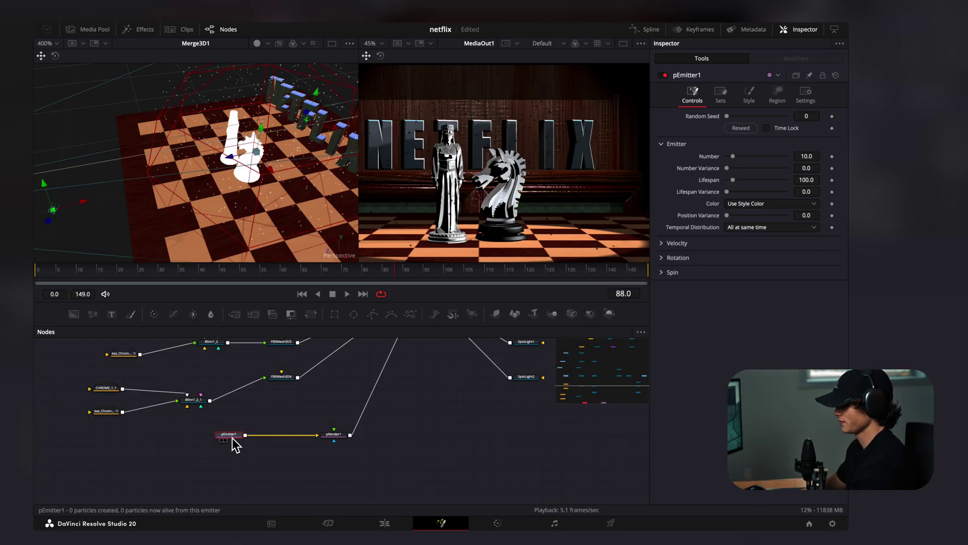
- Insert a pTurbulence node between pEmitter1 and pRender1, lower its strength values, and scrub the timeline to check the particle motion
{"action": "key", "text": "shift+space"}
{"action": "type", "text": "REN"}
{"action": "key", "text": "BackSpace"}
{"action": "key", "text": "BackSpace"}
{"action": "key", "text": "BackSpace"}
{"action": "type", "text": "PTU"}
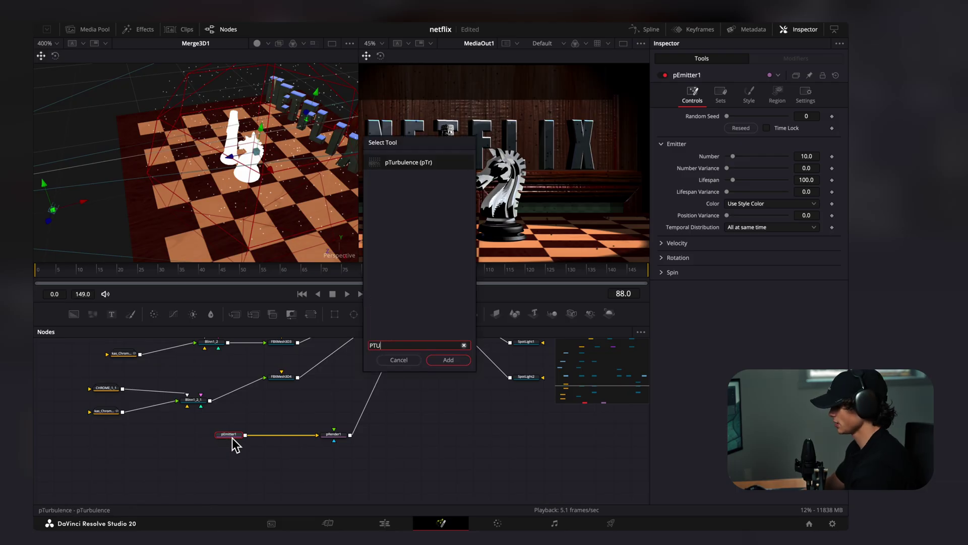
{"action": "key", "text": "Return"}
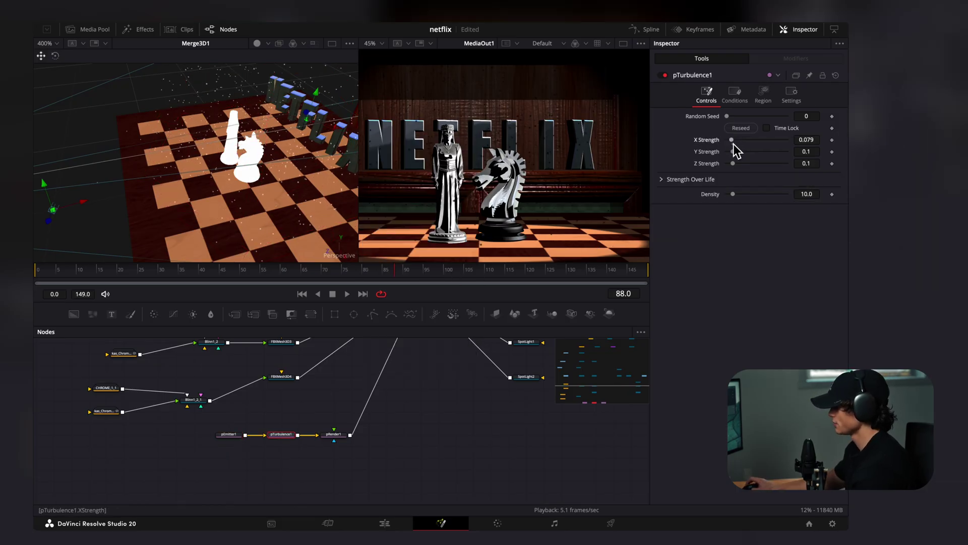
{"action": "left_click_drag", "start_coordinate": [733, 163], "coordinate": [730, 163]}
{"action": "left_click_drag", "start_coordinate": [448, 271], "coordinate": [453, 271]}
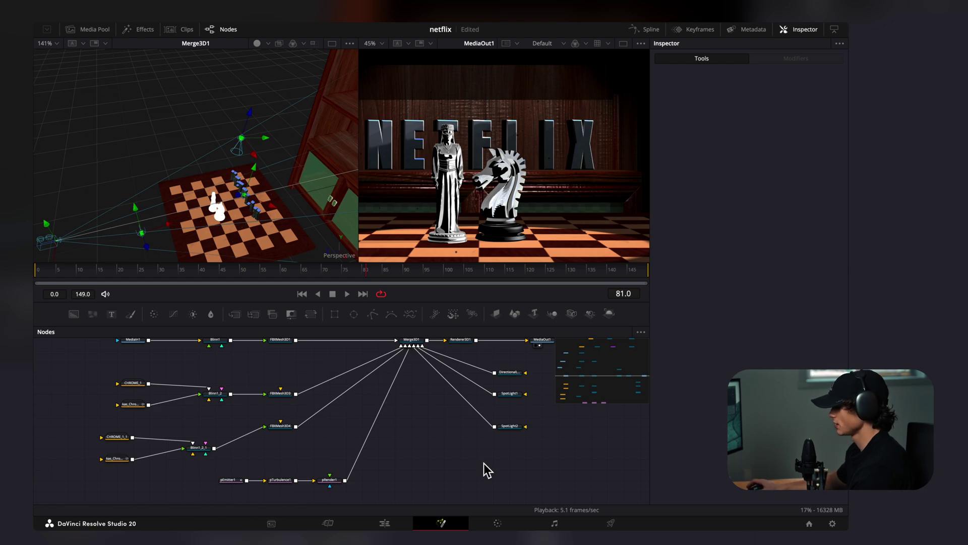
- Add an Ambient Light, connect it to Merge3D1, and lower its intensity to about 0.087
{"action": "key", "text": "shift+space"}
{"action": "type", "text": "AM"}
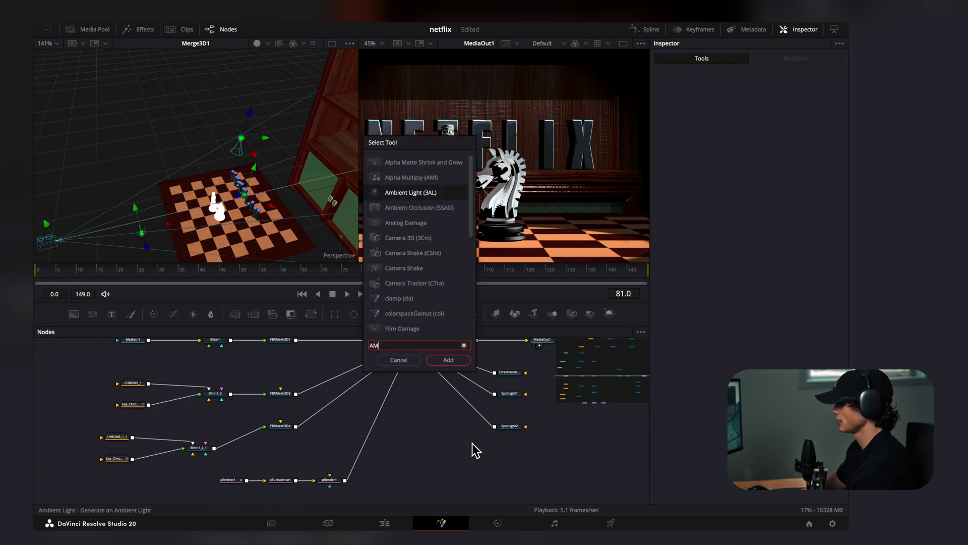
{"action": "key", "text": "Return"}
{"action": "left_click_drag", "start_coordinate": [461, 436], "coordinate": [418, 347]}
{"action": "left_click_drag", "start_coordinate": [734, 176], "coordinate": [730, 177]}
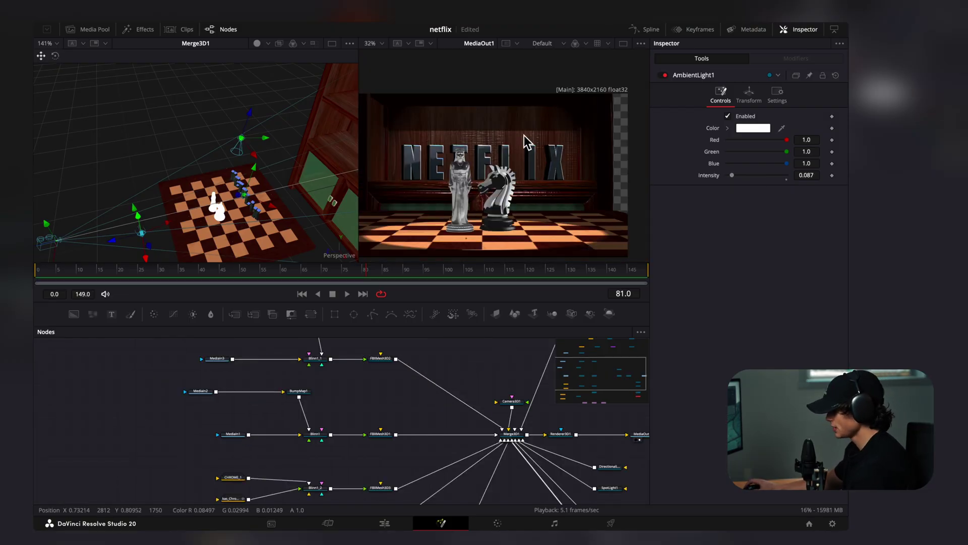
- Keyframe the NETFLIX MultiText3D's Rotation Multi XYZ from about 99.1 at frame 0 to upright letters near frame 90
{"action": "left_click_drag", "start_coordinate": [485, 370], "coordinate": [444, 402]}
{"action": "scroll", "coordinate": [431, 444], "scroll_direction": "up", "scroll_amount": 1}
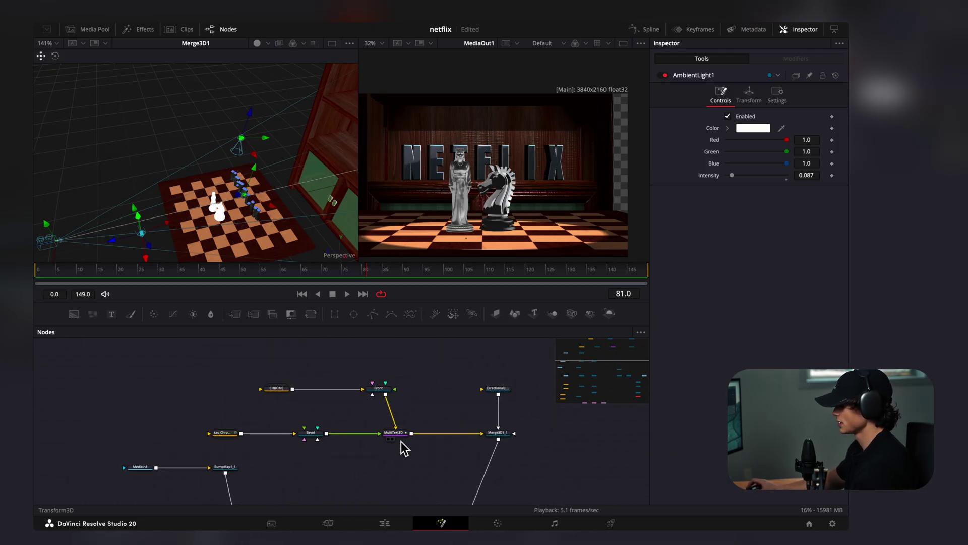
{"action": "left_click", "coordinate": [395, 434]}
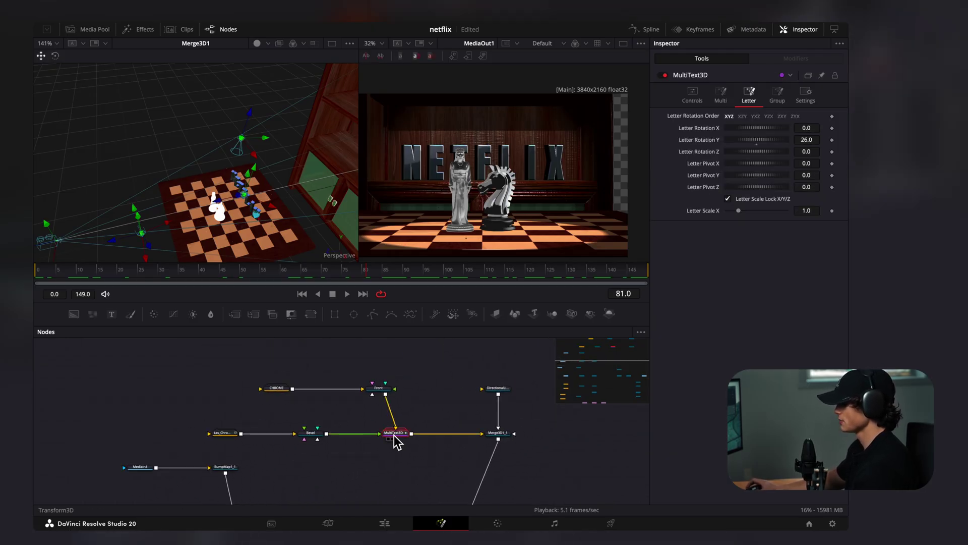
{"action": "left_click", "coordinate": [725, 100]}
{"action": "left_click_drag", "start_coordinate": [744, 153], "coordinate": [730, 185]}
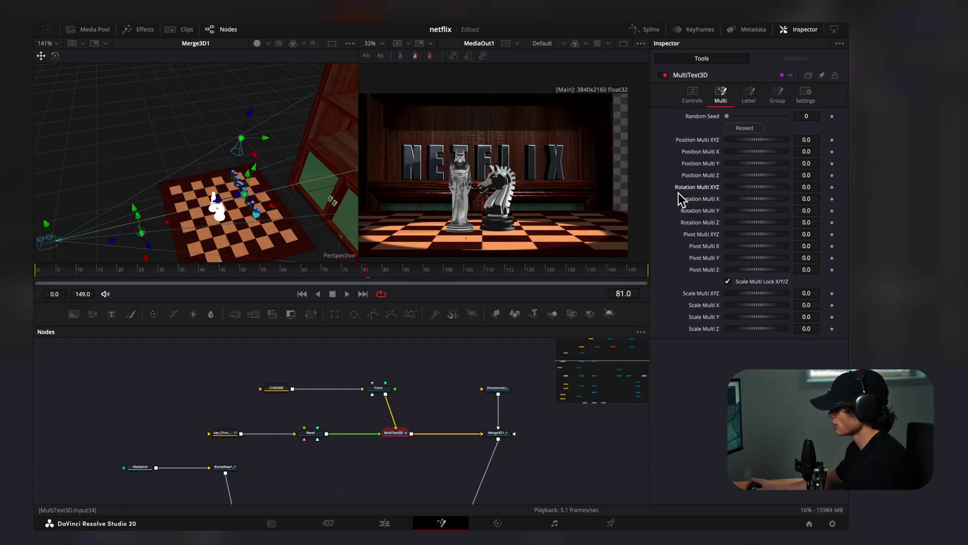
{"action": "left_click_drag", "start_coordinate": [733, 188], "coordinate": [749, 186]}
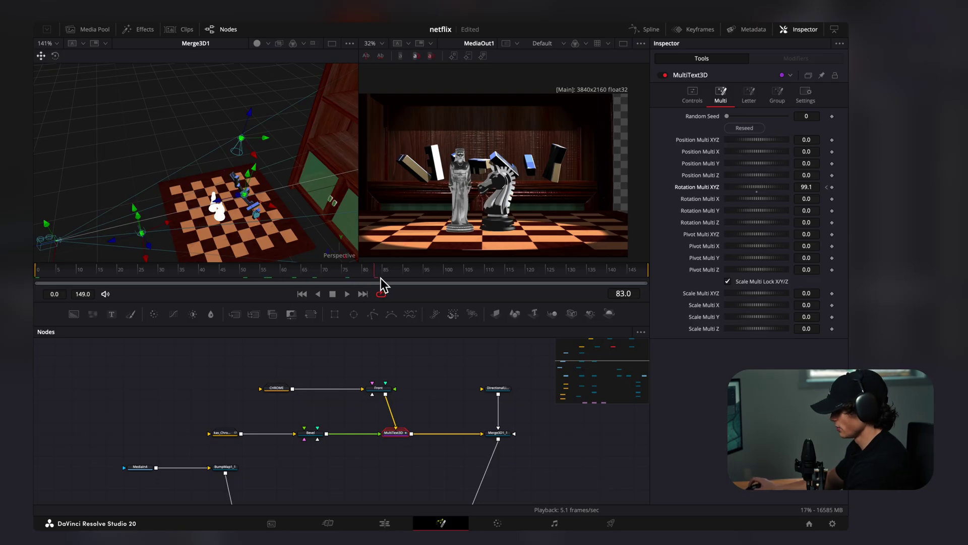
{"action": "left_click", "coordinate": [810, 198]}
{"action": "key", "text": "Tab"}
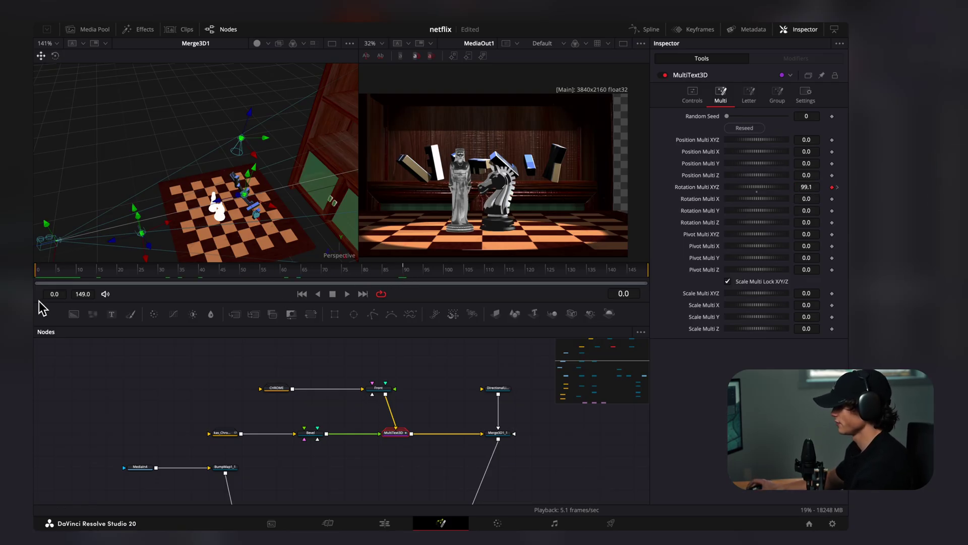
{"action": "left_click_drag", "start_coordinate": [39, 303], "coordinate": [87, 295]}
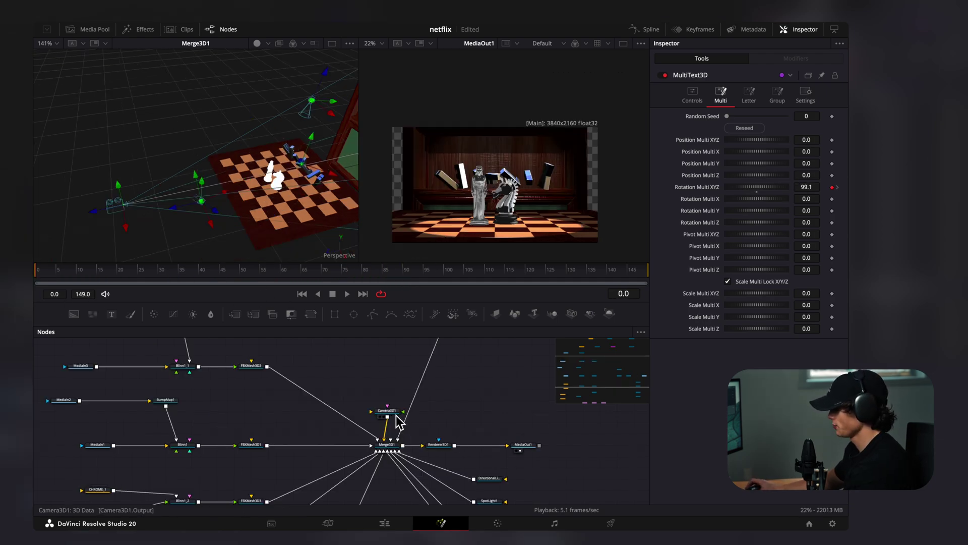
- Pull Camera3D1 back to about 0.479 on Z and keyframe its X, Y and Z translation at frame 0
{"action": "left_click", "coordinate": [396, 416]}
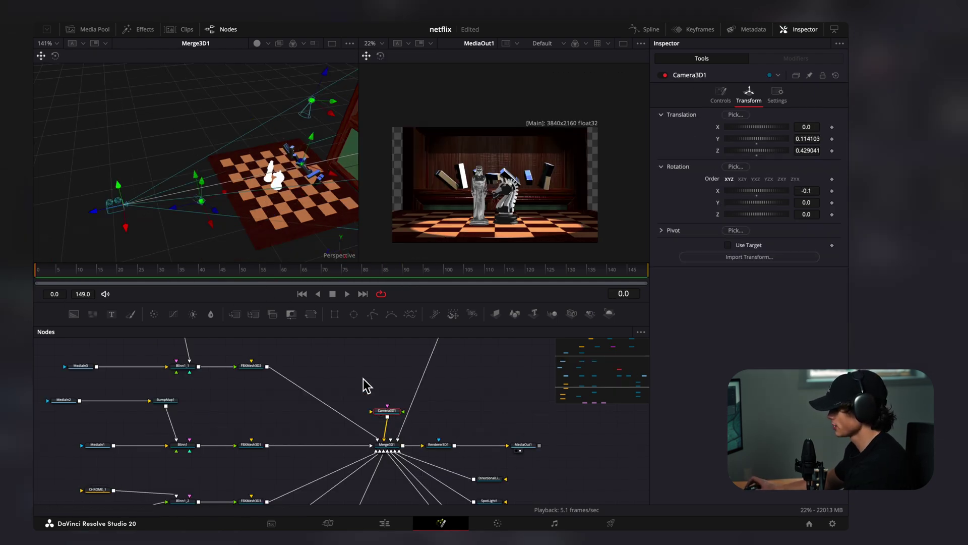
{"action": "left_click_drag", "start_coordinate": [93, 211], "coordinate": [69, 221]}
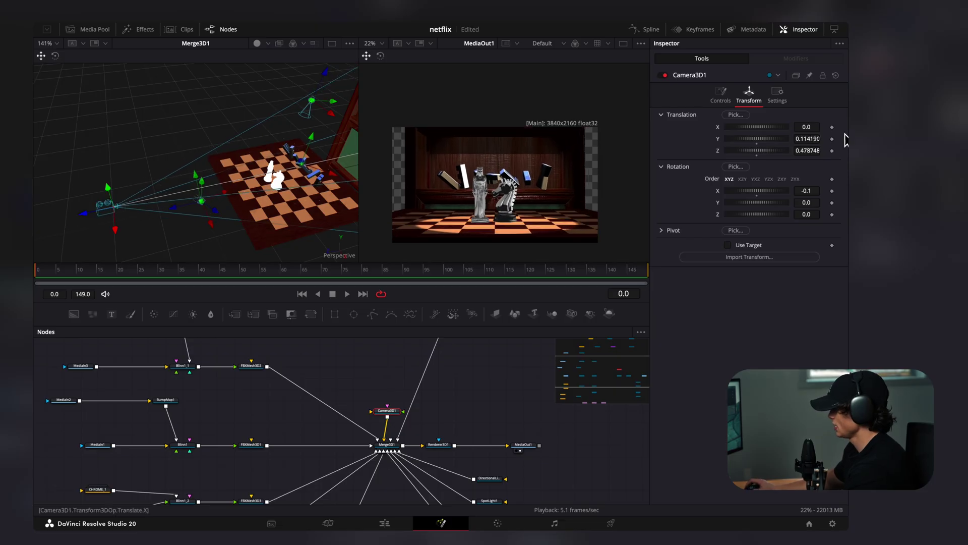
{"action": "left_click", "coordinate": [832, 127]}
{"action": "left_click", "coordinate": [831, 139]}
{"action": "left_click", "coordinate": [832, 151]}
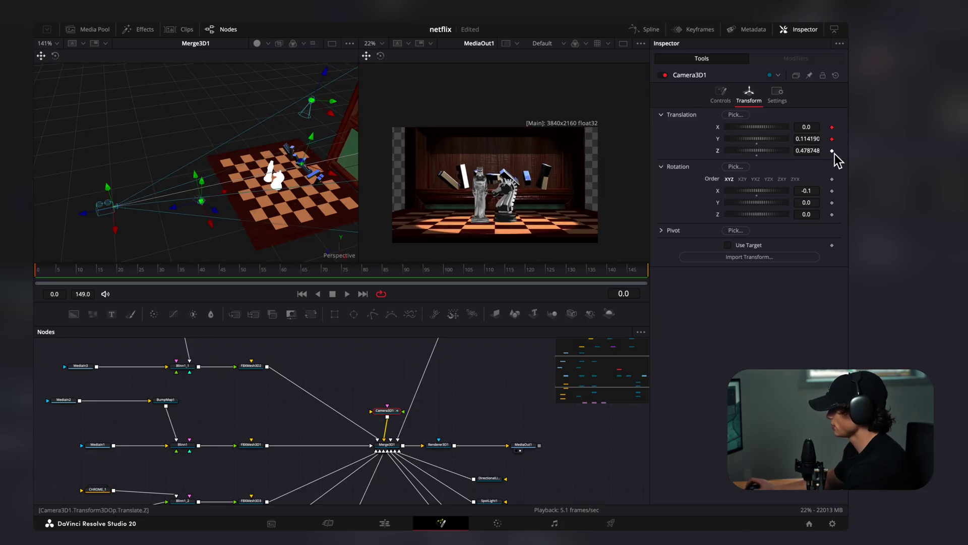
- Push Camera3D1 in to about 0.143 on Z at frame 149 and ease the Z Offset curve's keyframes in the spline editor
{"action": "left_click", "coordinate": [647, 280]}
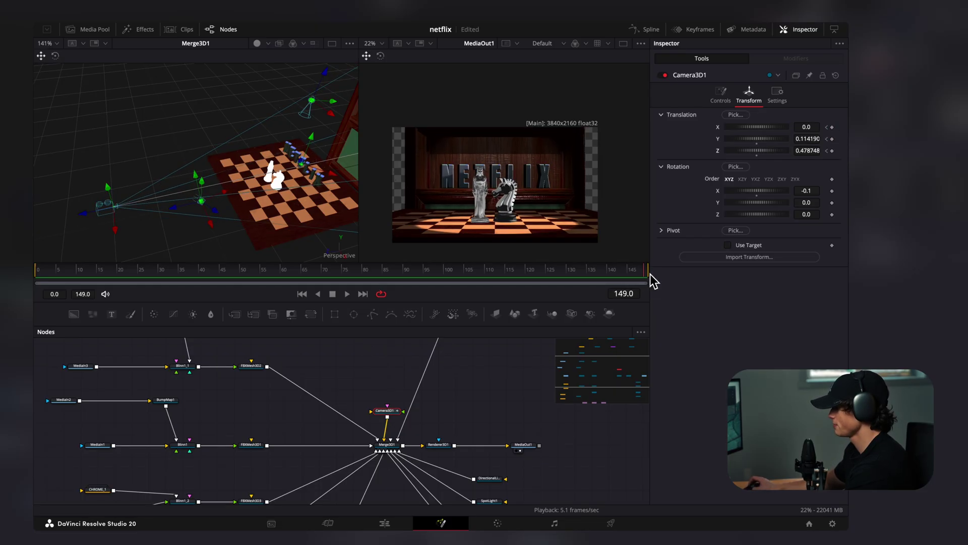
{"action": "left_click_drag", "start_coordinate": [86, 216], "coordinate": [153, 219]}
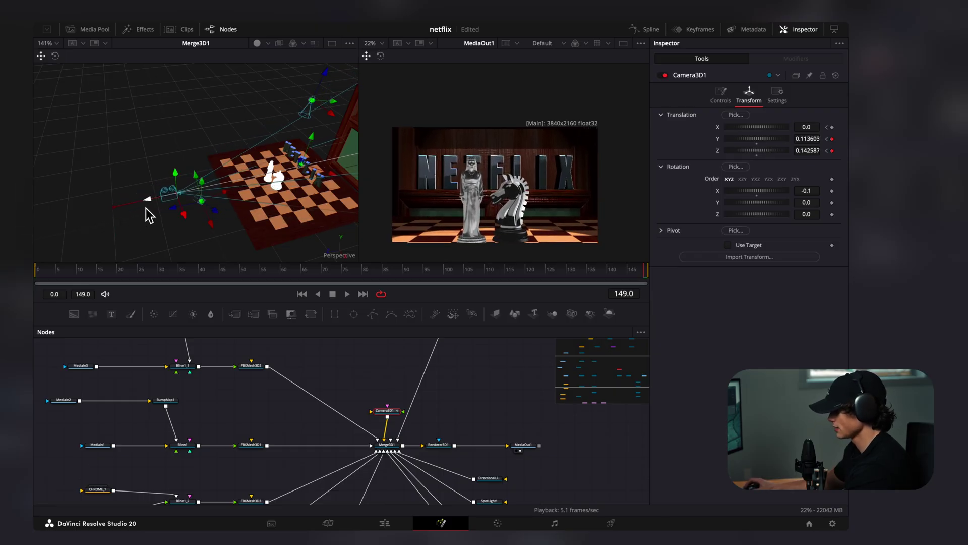
{"action": "left_click", "coordinate": [647, 29]}
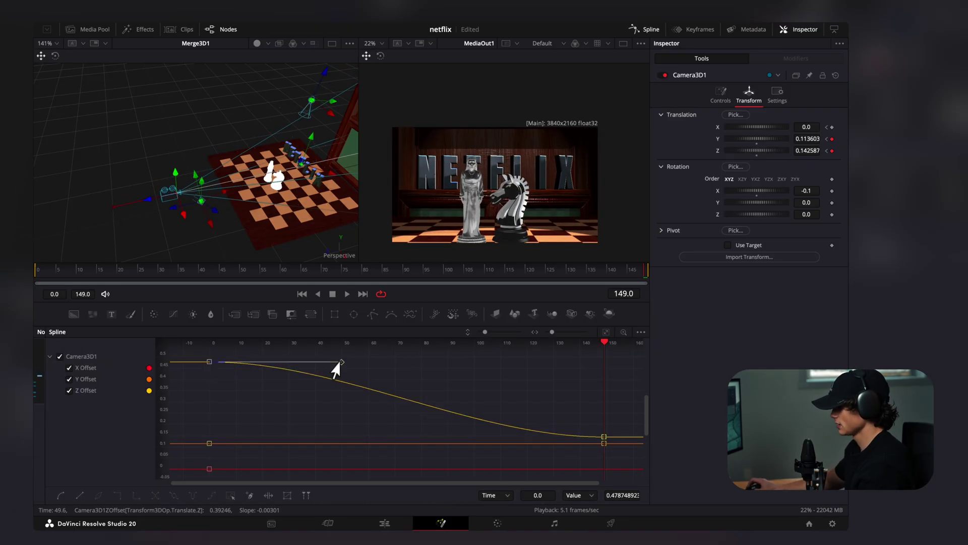
{"action": "left_click", "coordinate": [604, 437]}
{"action": "left_click_drag", "start_coordinate": [531, 446], "coordinate": [463, 443]}
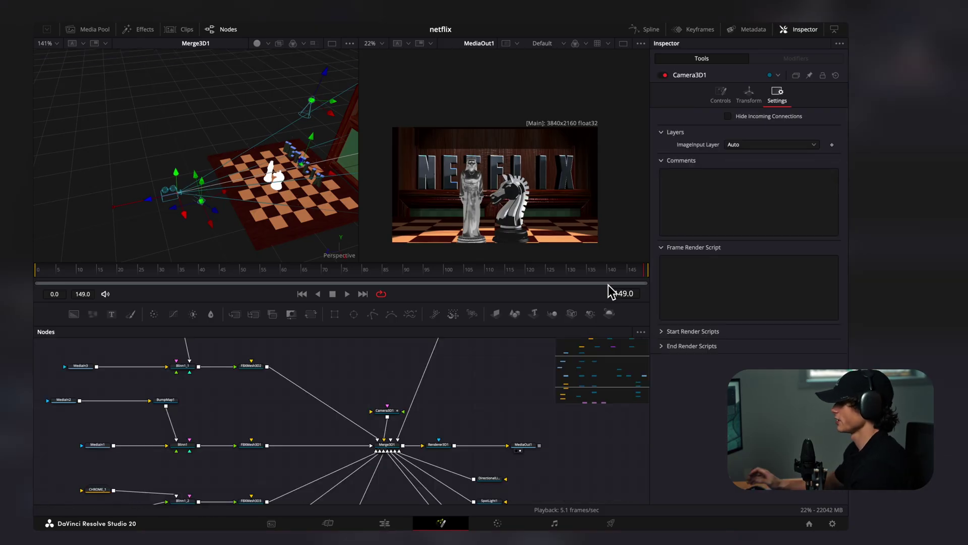
- Turn on the focal plane guide in Camera3D1's control visibility and locate it in the 3D scene
{"action": "left_click_drag", "start_coordinate": [495, 388], "coordinate": [514, 363]}
{"action": "left_click", "coordinate": [409, 388]}
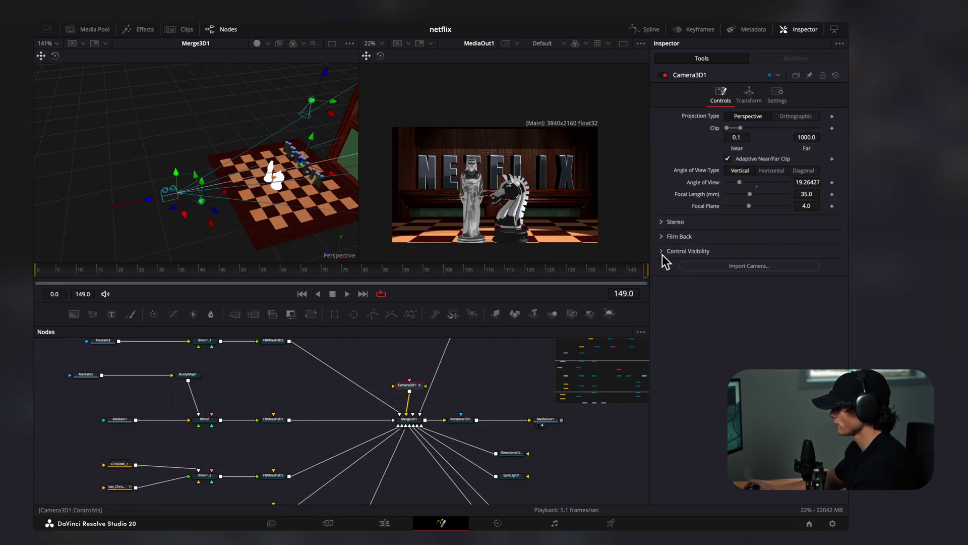
{"action": "left_click", "coordinate": [664, 252]}
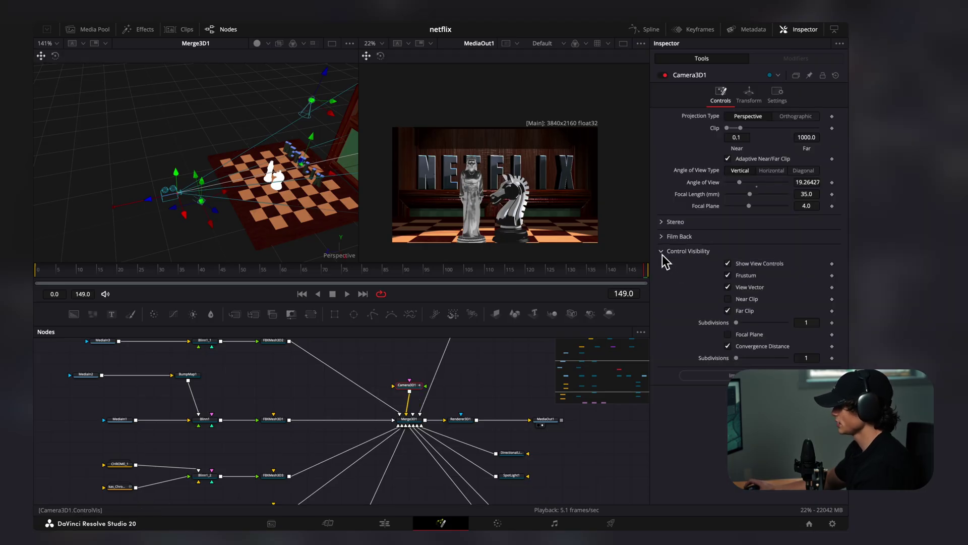
{"action": "left_click", "coordinate": [728, 335]}
{"action": "scroll", "coordinate": [263, 148], "scroll_direction": "down", "scroll_amount": 5}
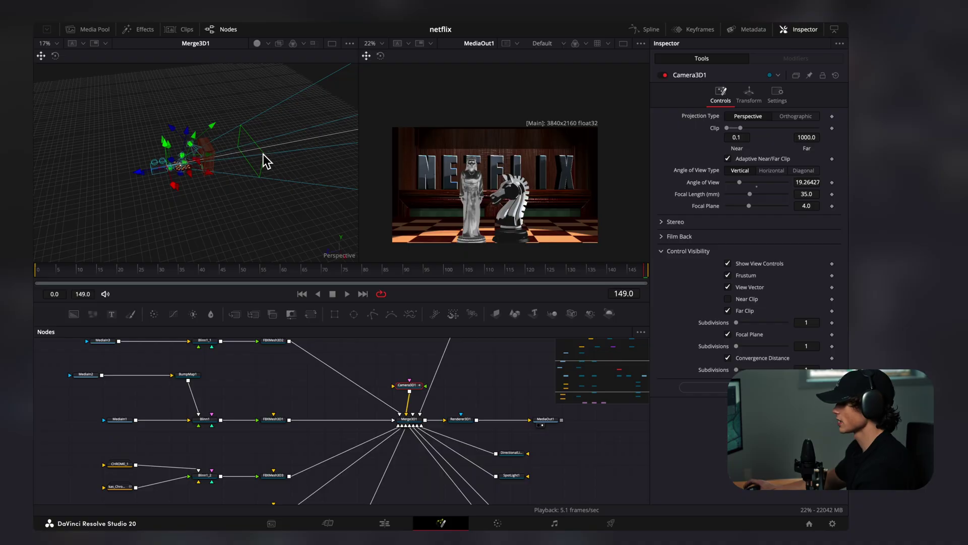
{"action": "scroll", "coordinate": [265, 163], "scroll_direction": "up", "scroll_amount": 3}
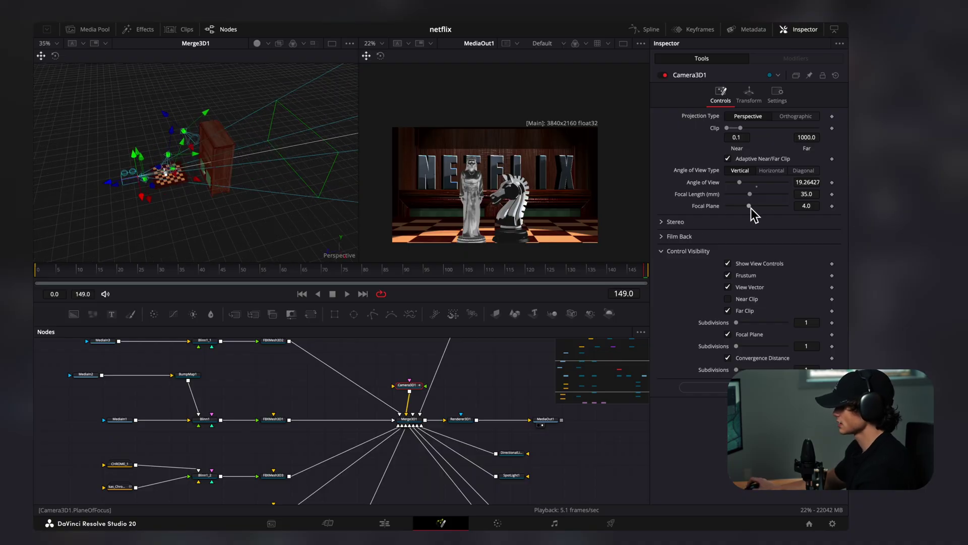
- Set Camera3D1's Focal Plane to about 0.949 at frame 0, in line with the chess pieces, and keyframe it
{"action": "left_click_drag", "start_coordinate": [750, 209], "coordinate": [728, 210]}
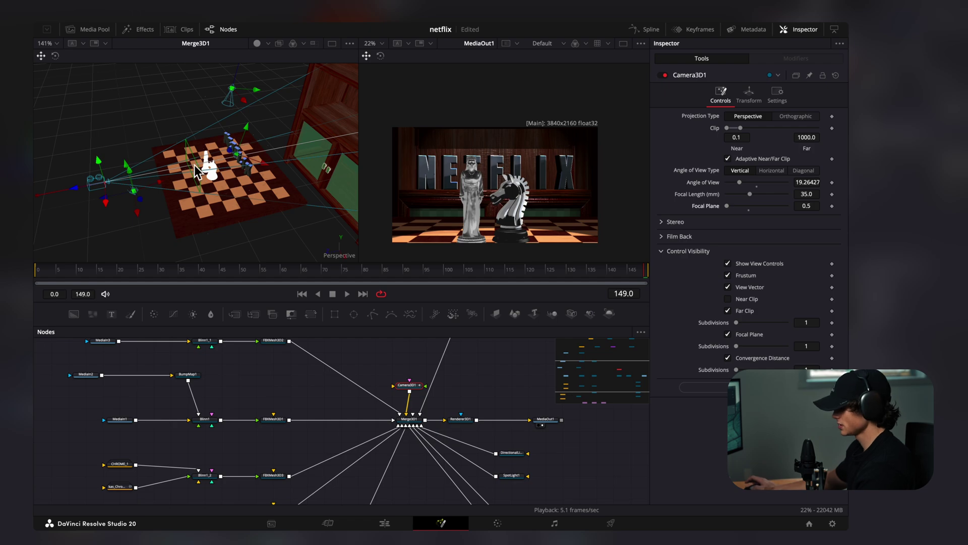
{"action": "left_click", "coordinate": [80, 271]}
{"action": "left_click_drag", "start_coordinate": [74, 274], "coordinate": [42, 278]}
{"action": "left_click_drag", "start_coordinate": [736, 208], "coordinate": [729, 208]}
{"action": "left_click_drag", "start_coordinate": [265, 176], "coordinate": [225, 218]}
{"action": "scroll", "coordinate": [225, 217], "scroll_direction": "down", "scroll_amount": 2}
{"action": "left_click", "coordinate": [832, 205]}
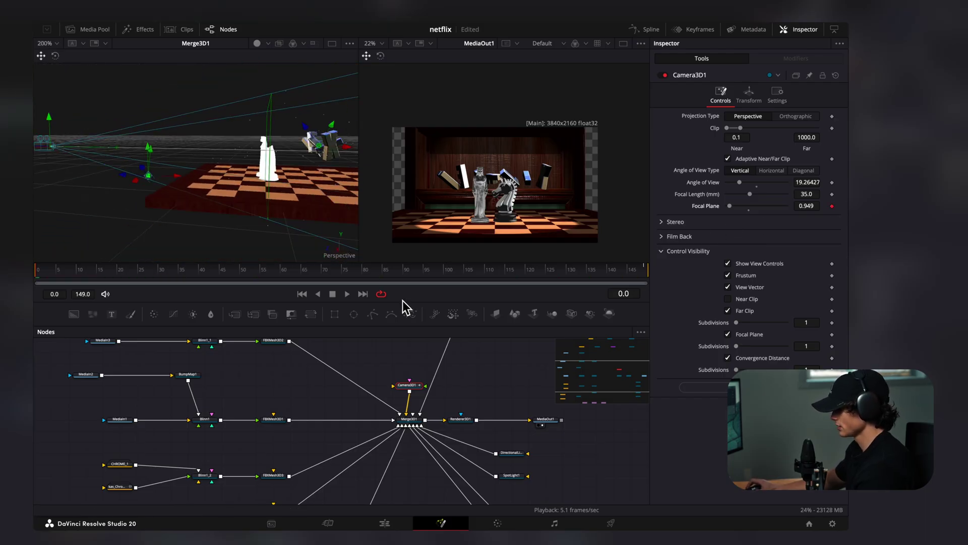
- Keyframe Camera3D1's Focal Plane at about 0.645 on frame 149 and play back the animation
{"action": "left_click", "coordinate": [645, 275]}
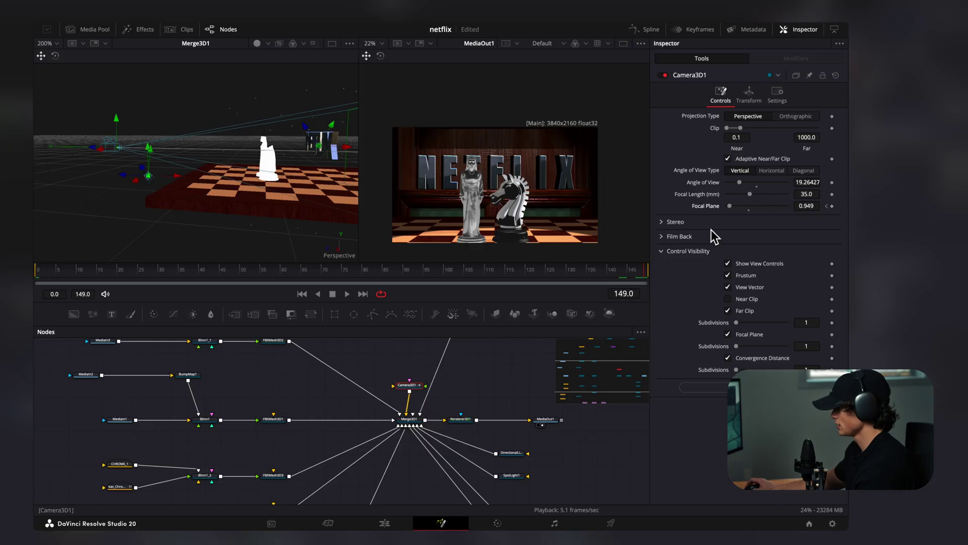
{"action": "left_click_drag", "start_coordinate": [730, 206], "coordinate": [728, 209]}
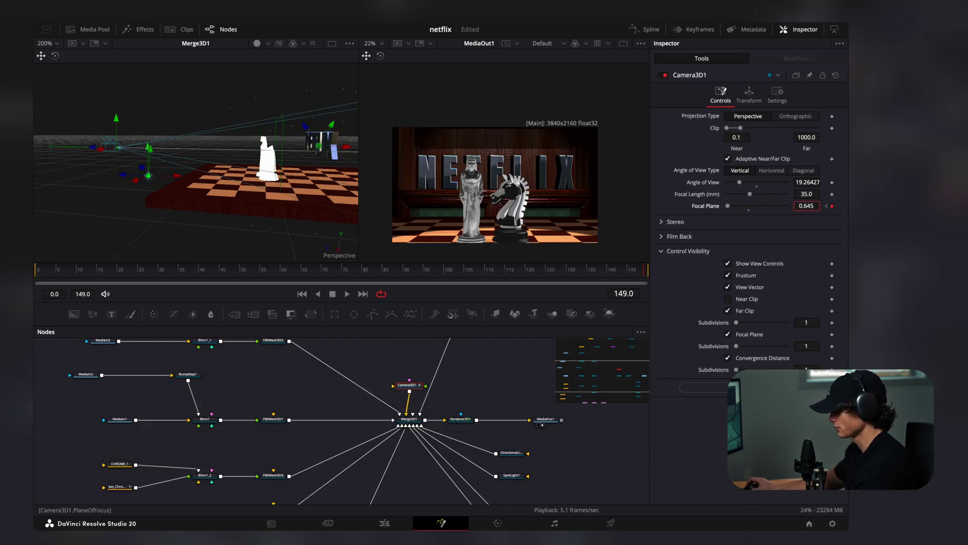
{"action": "key", "text": "space"}
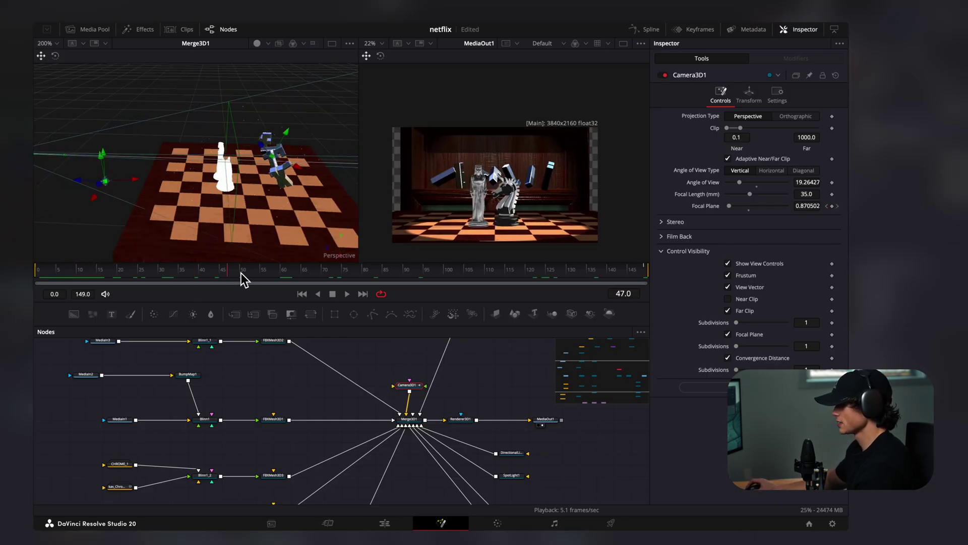
- Isolate Camera3D1's Focal Plane curve in the spline editor and ease its keyframes
{"action": "left_click", "coordinate": [651, 30]}
{"action": "left_click", "coordinate": [70, 379]}
{"action": "left_click", "coordinate": [70, 389]}
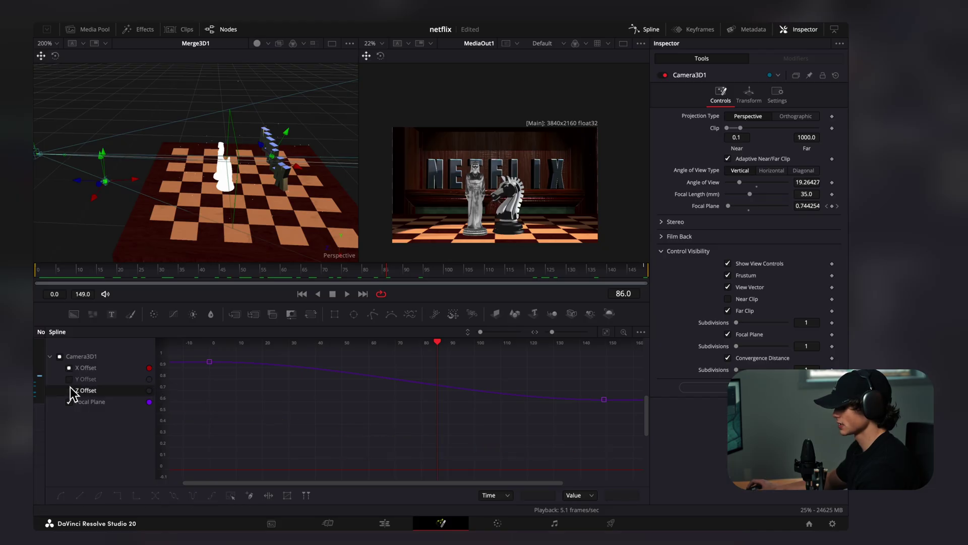
{"action": "left_click", "coordinate": [69, 368]}
{"action": "left_click", "coordinate": [209, 362]}
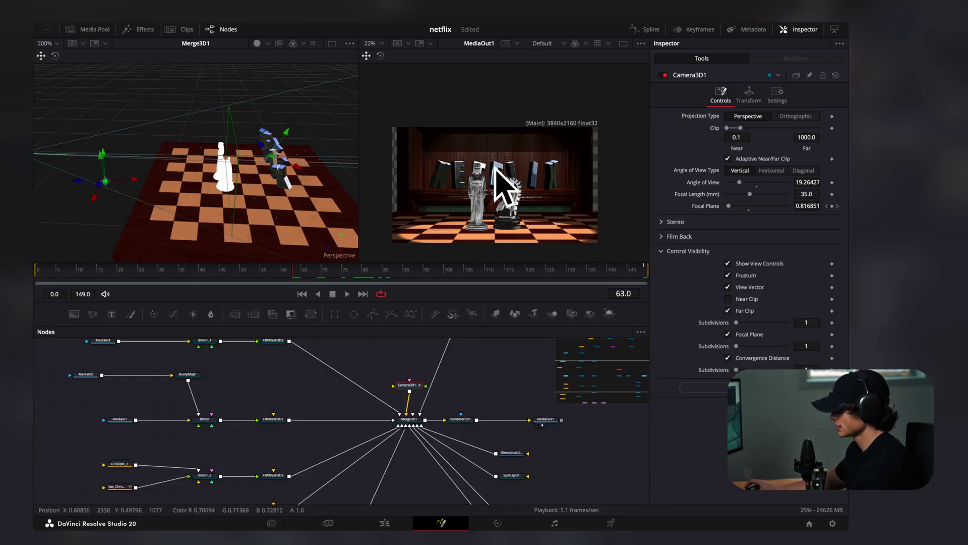
- Enable accumulation effects with depth of field on Renderer3D1, with Quality 132 and Amount of DoF Blur about 0.024
{"action": "left_click", "coordinate": [424, 454]}
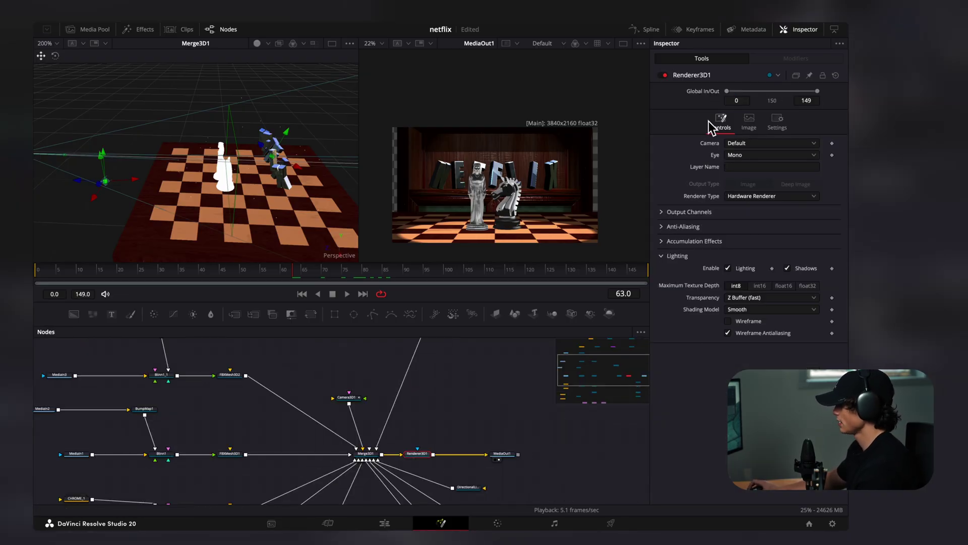
{"action": "left_click", "coordinate": [664, 245]}
{"action": "left_click", "coordinate": [728, 253]}
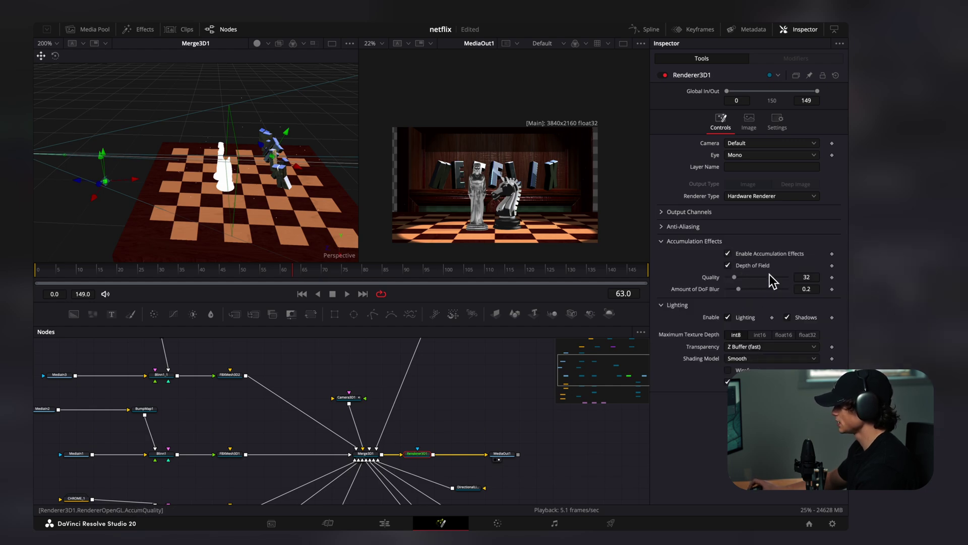
{"action": "left_click_drag", "start_coordinate": [741, 279], "coordinate": [730, 295]}
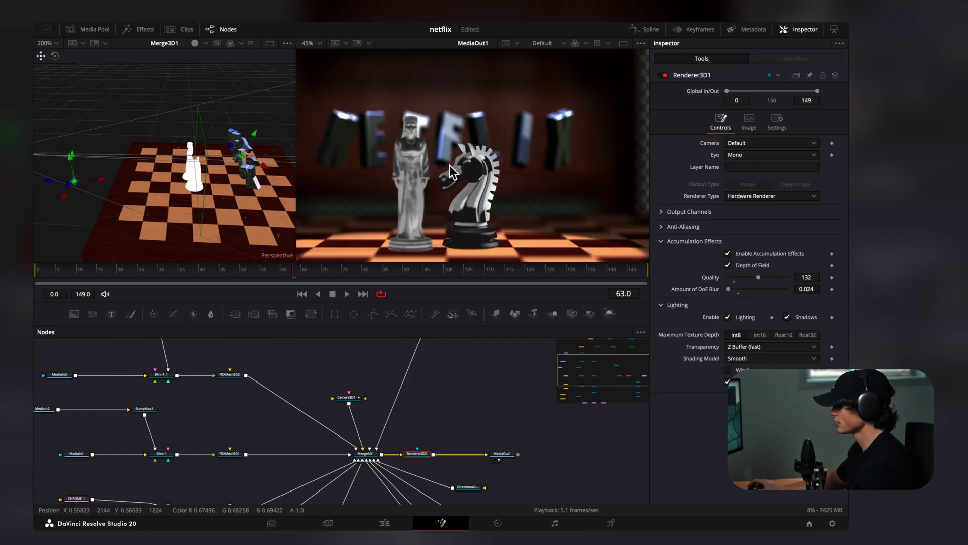
{"action": "scroll", "coordinate": [463, 171], "scroll_direction": "down", "scroll_amount": 2}
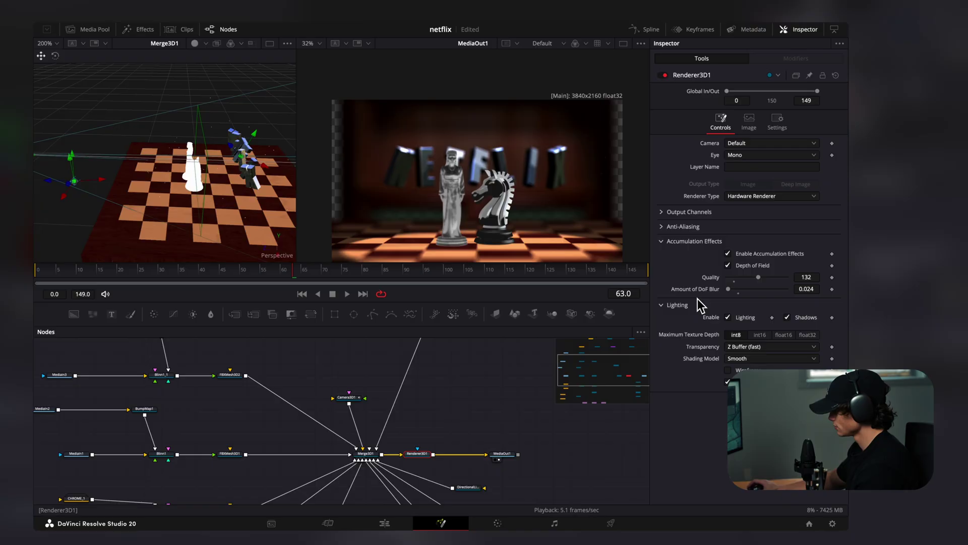
- Lower Renderer3D1's Amount of DoF Blur to about 0.013 and check the sharpness of the knight and letters
{"action": "left_click_drag", "start_coordinate": [814, 291], "coordinate": [804, 290]}
{"action": "scroll", "coordinate": [562, 214], "scroll_direction": "up", "scroll_amount": 5}
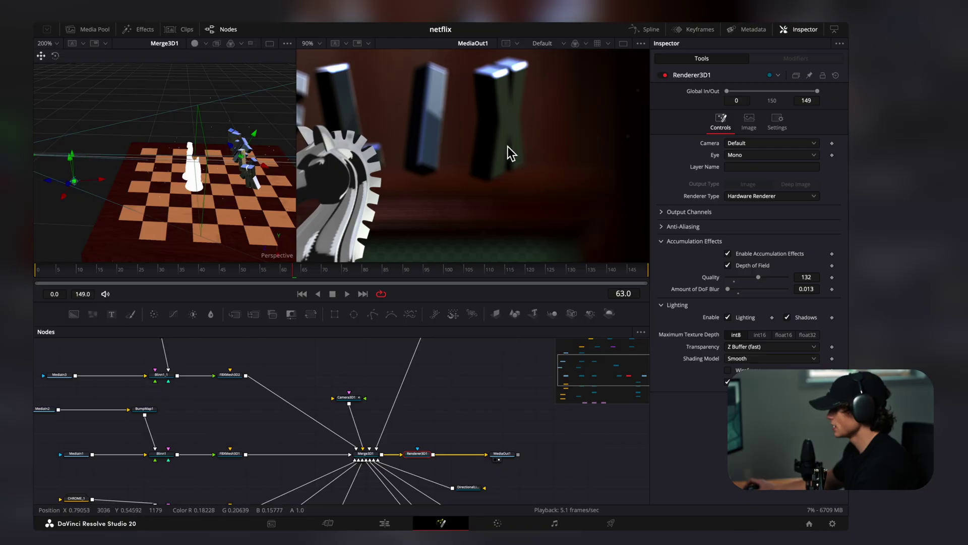
{"action": "left_click_drag", "start_coordinate": [360, 226], "coordinate": [435, 217]}
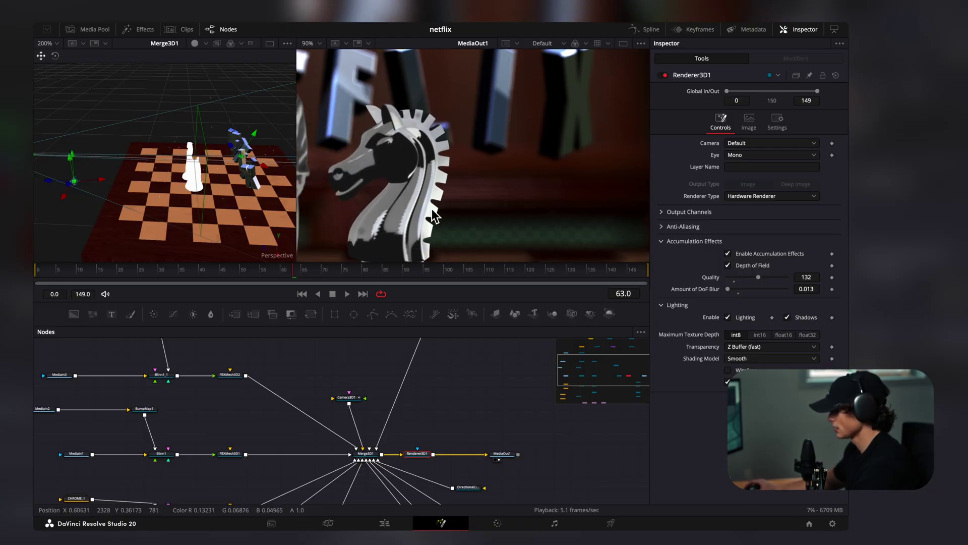
{"action": "scroll", "coordinate": [502, 221], "scroll_direction": "down", "scroll_amount": 3}
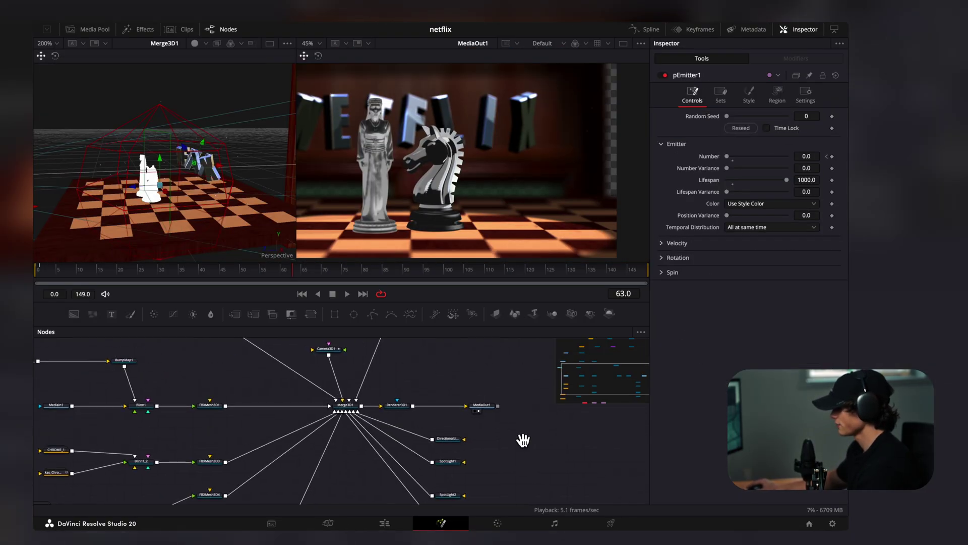
- Turn on Motion Blur for Renderer3D1
{"action": "scroll", "coordinate": [505, 438], "scroll_direction": "up", "scroll_amount": 2}
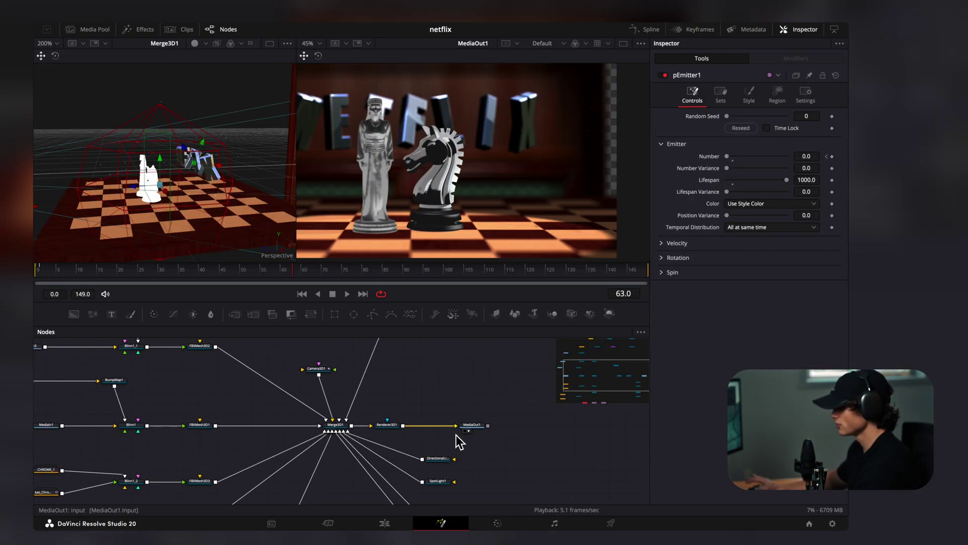
{"action": "left_click", "coordinate": [391, 426]}
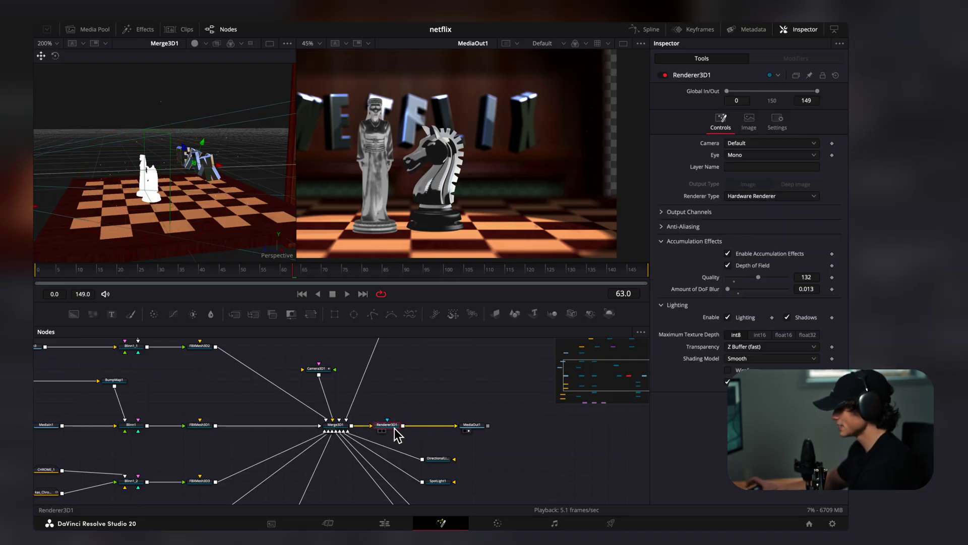
{"action": "left_click", "coordinate": [778, 122]}
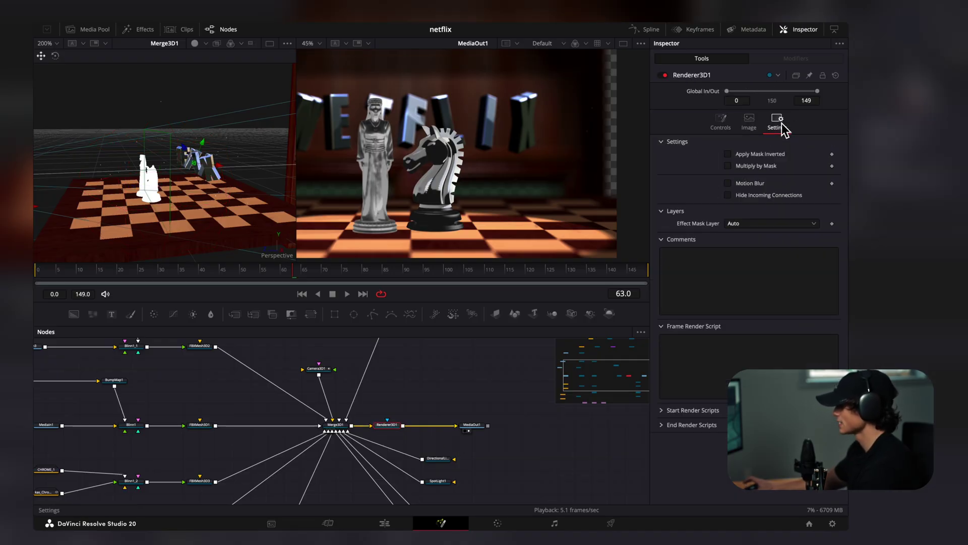
{"action": "left_click", "coordinate": [732, 184]}
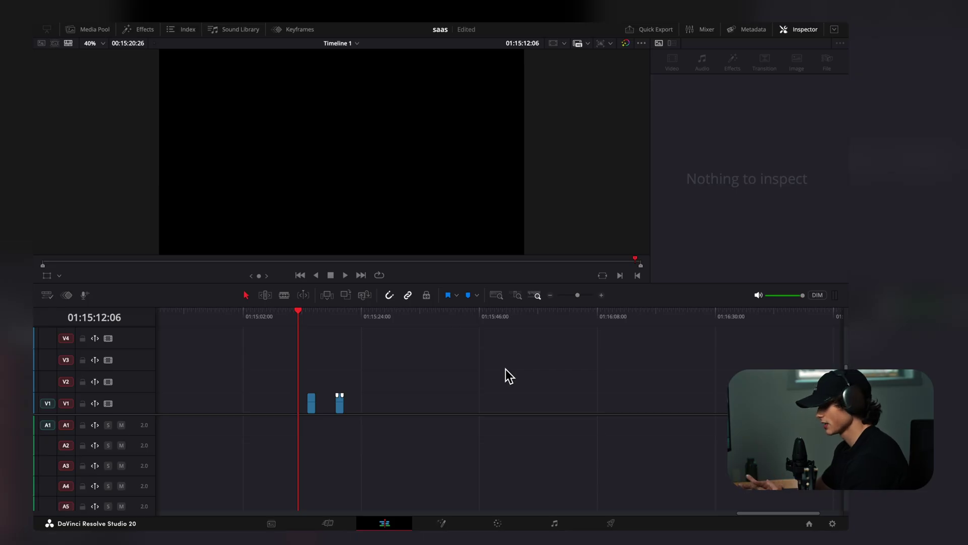
- Bring up the first C2105.MP4 clip at 01:15:13:29 for color grading
{"action": "left_click", "coordinate": [313, 320]}
{"action": "key", "text": "super+equal"}
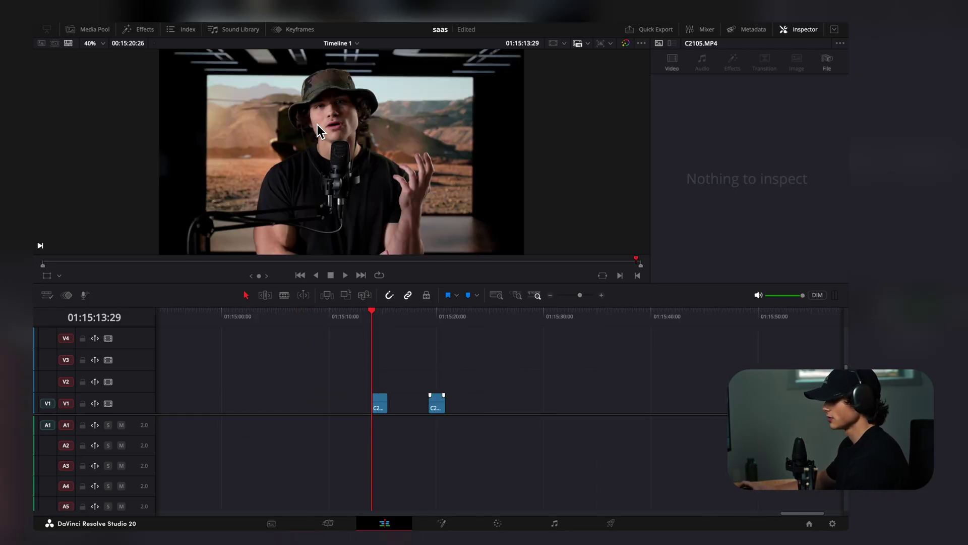
{"action": "left_click", "coordinate": [506, 526]}
- Insert a Corrector node after node 01 and apply the Gamma 2.4 300 nits LUT to it
{"action": "right_click", "coordinate": [706, 207]}
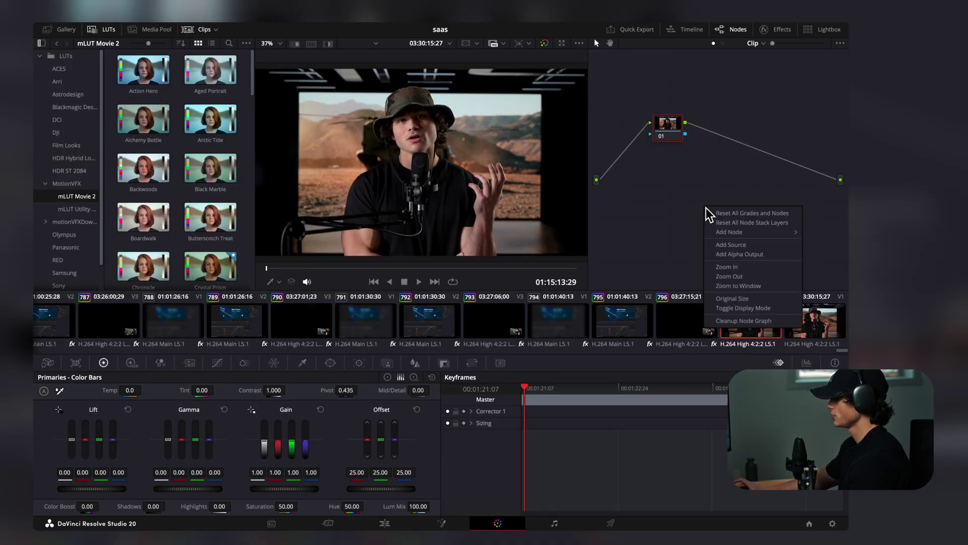
{"action": "mouse_move", "coordinate": [742, 235]}
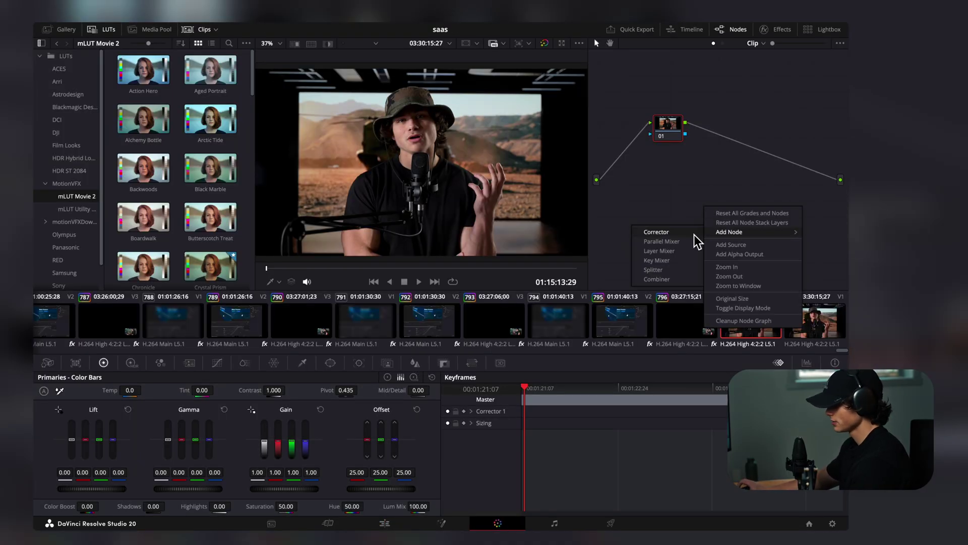
{"action": "left_click", "coordinate": [657, 232]}
{"action": "left_click_drag", "start_coordinate": [711, 222], "coordinate": [749, 133]}
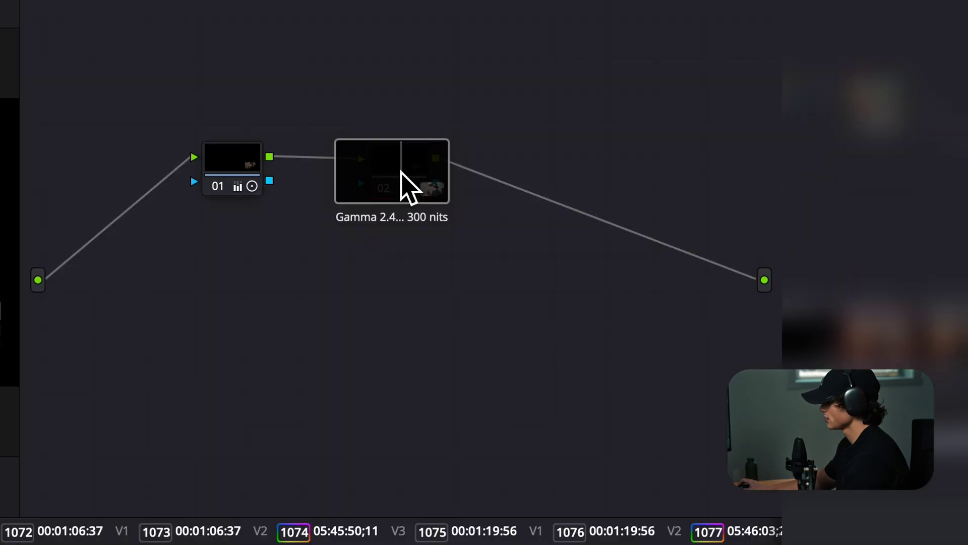
{"action": "left_click", "coordinate": [408, 186]}
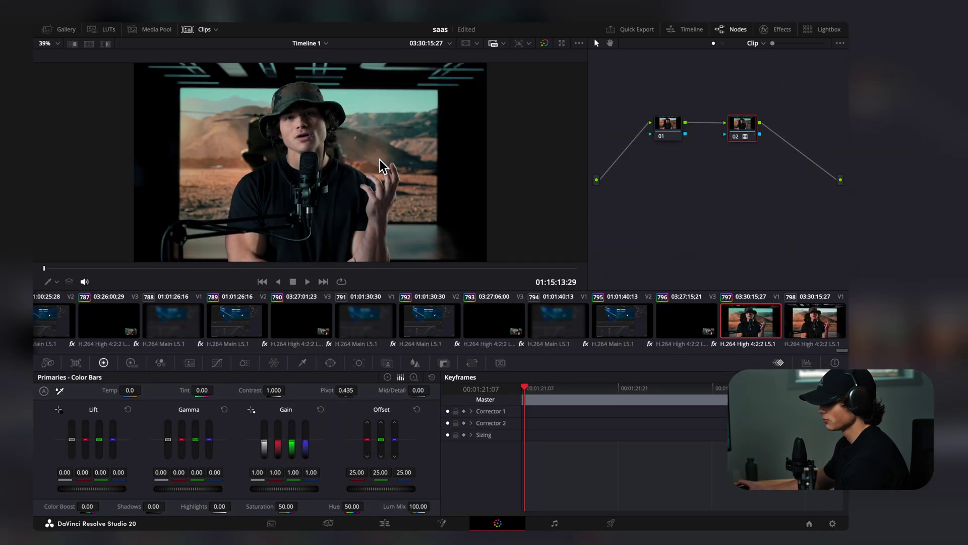
{"action": "left_click", "coordinate": [671, 129]}
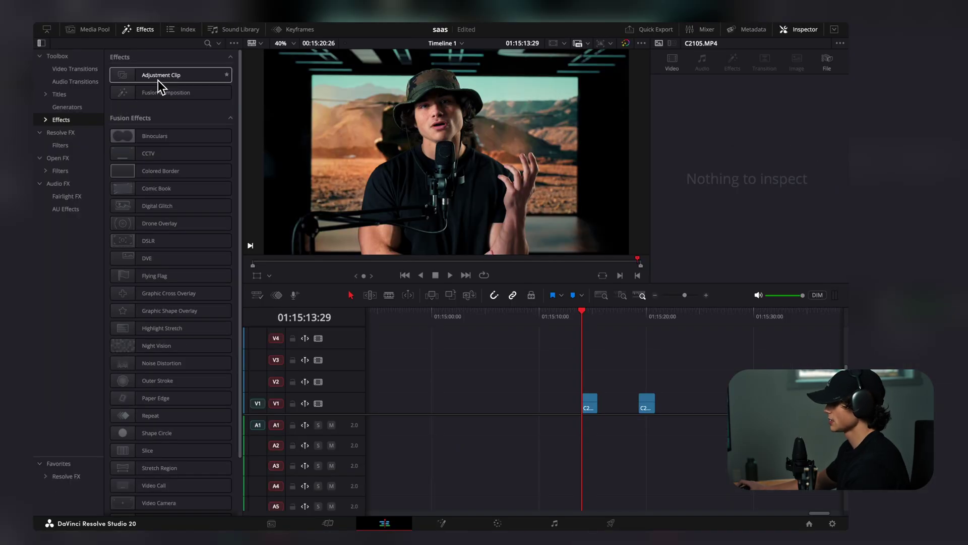
- Place an Adjustment Clip on V2 above the first C2105.MP4 clip and apply the Edge Detect effect to it
{"action": "left_click_drag", "start_coordinate": [159, 80], "coordinate": [545, 388]}
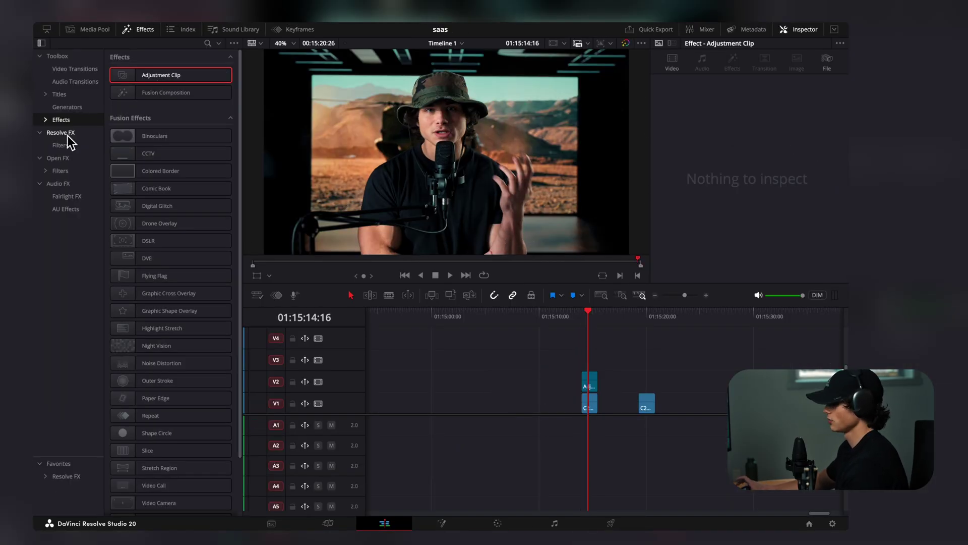
{"action": "left_click", "coordinate": [68, 135]}
{"action": "left_click", "coordinate": [209, 44]}
{"action": "type", "text": "e"}
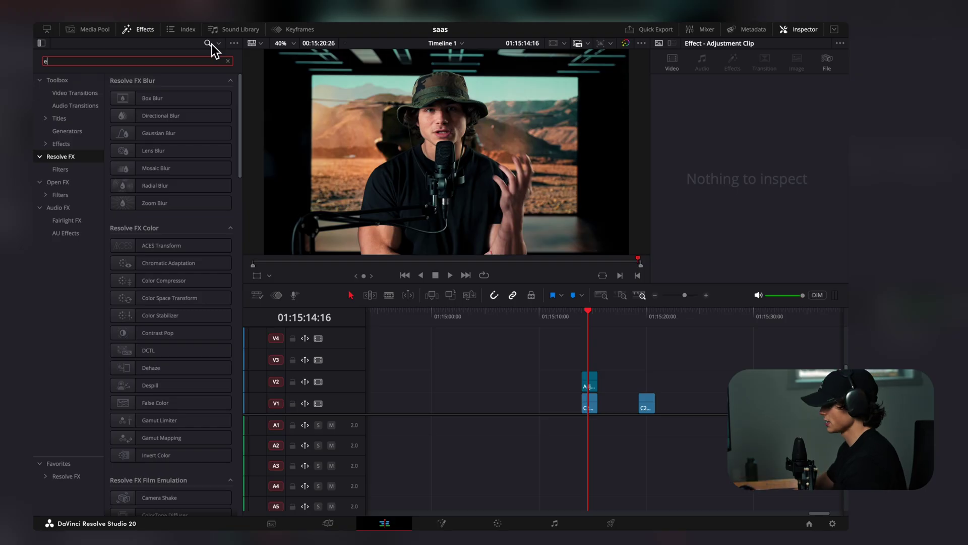
{"action": "type", "text": "dg"}
{"action": "left_click_drag", "start_coordinate": [171, 140], "coordinate": [593, 387]}
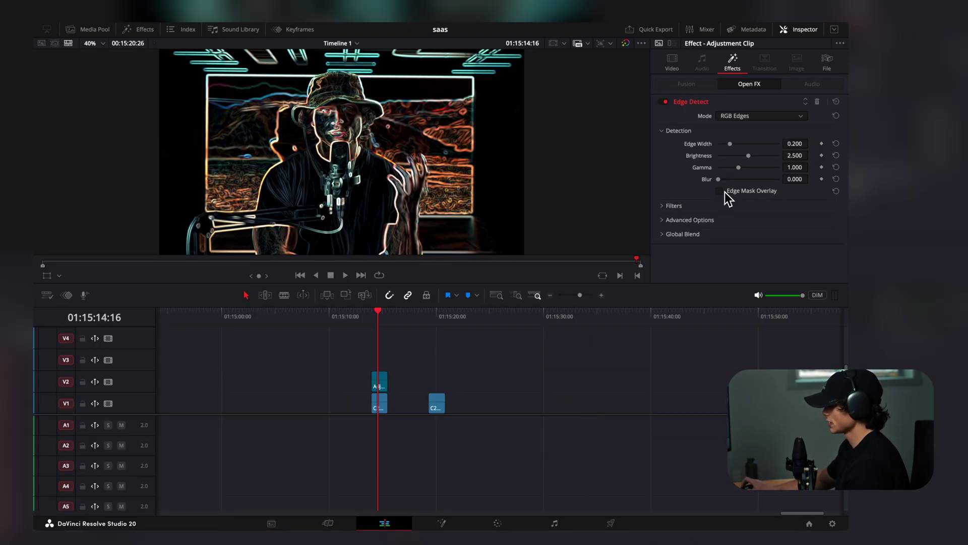
- Enable Edge Mask Overlay with Blur about 0.674, Edge Width 0.395 and Brightness 1.008, and compare Edge Detect off and on
{"action": "left_click", "coordinate": [725, 192]}
{"action": "left_click_drag", "start_coordinate": [723, 183], "coordinate": [761, 184]}
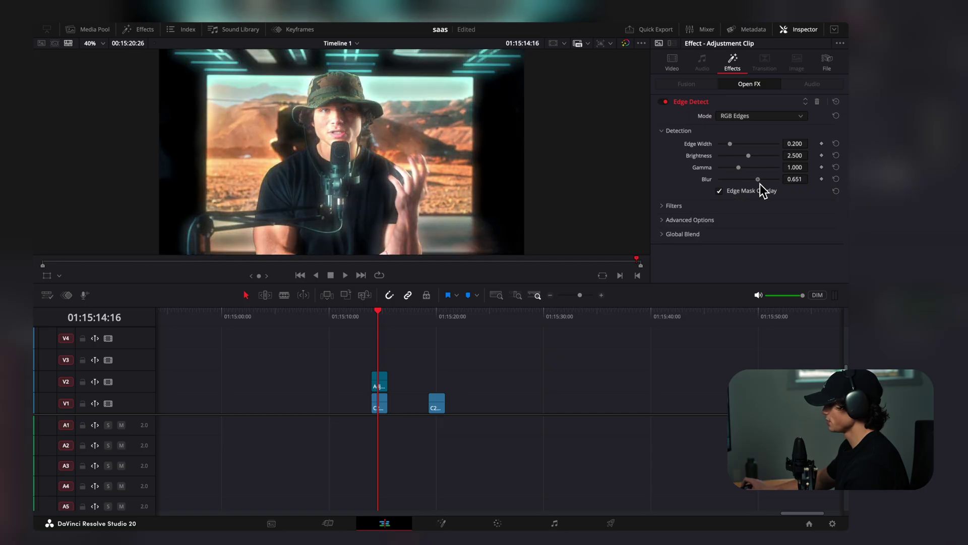
{"action": "left_click_drag", "start_coordinate": [730, 144], "coordinate": [736, 167]}
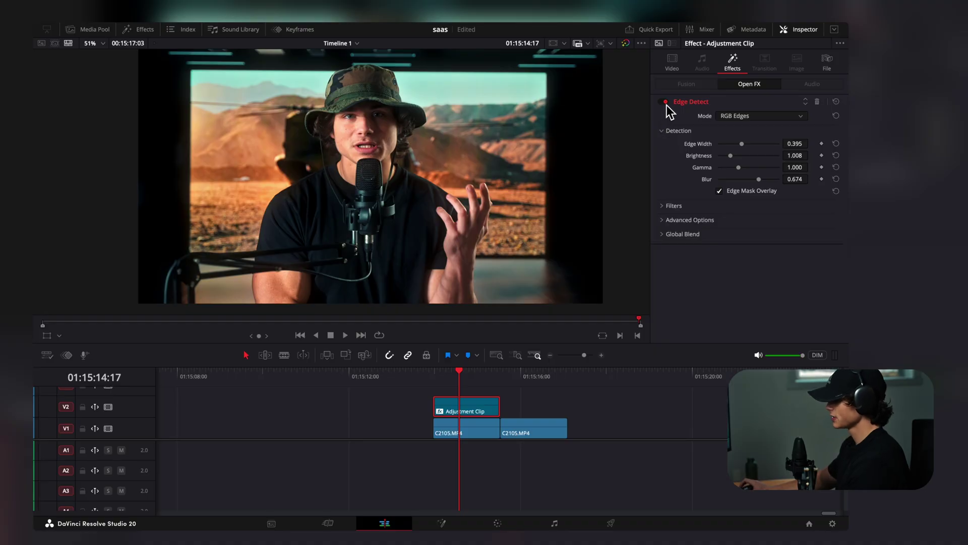
{"action": "left_click", "coordinate": [665, 102]}
{"action": "left_click", "coordinate": [665, 102]}
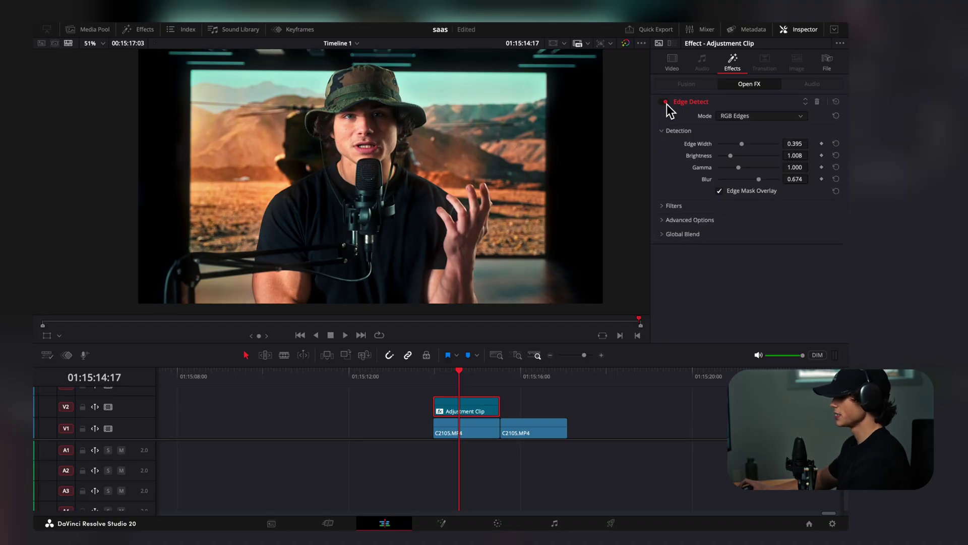